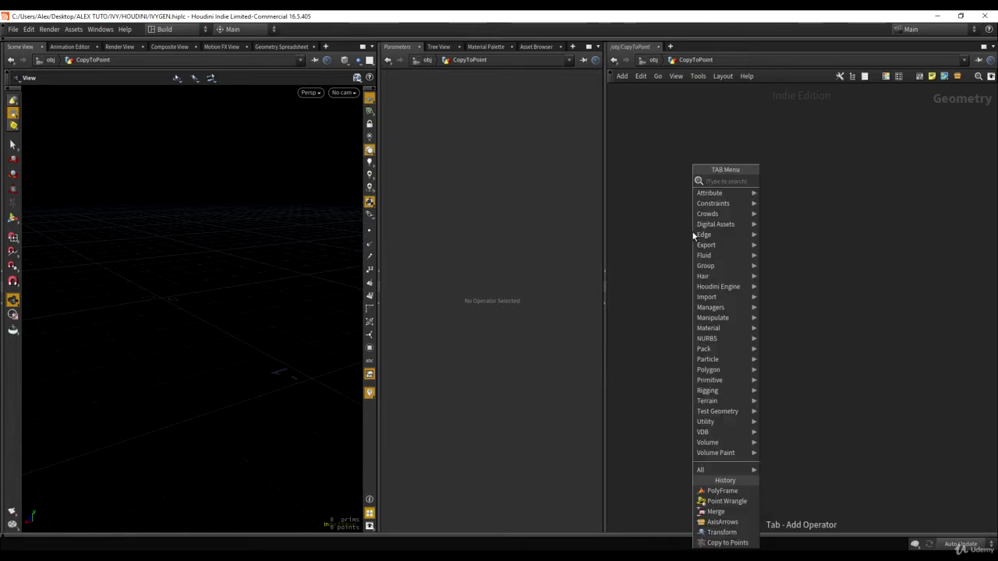
# - Add a Curve node to the empty CopyToPoint network
pyautogui.press('Return')
pyautogui.press('Escape')
pyautogui.click(826, 250)
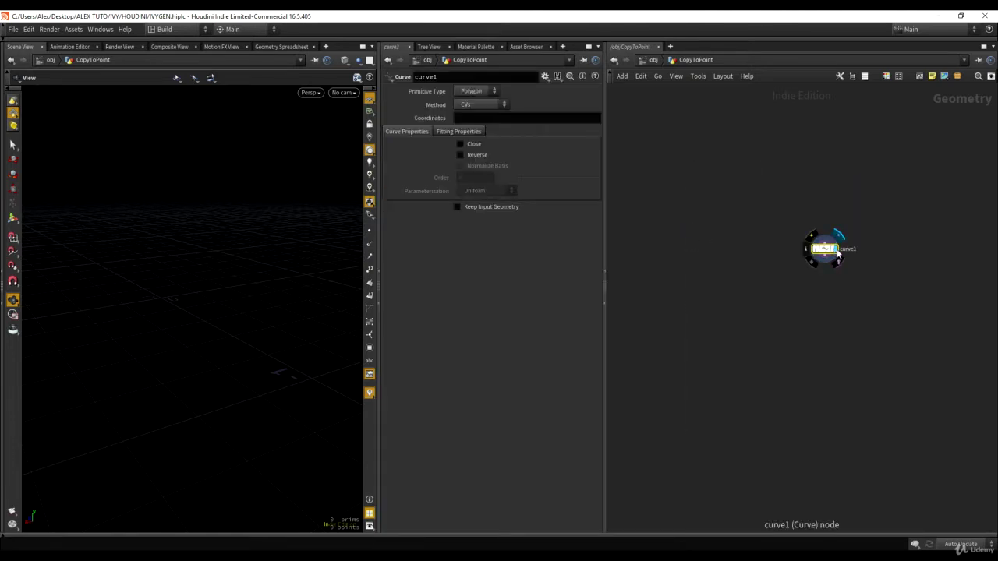
# - Draw an open zigzag polygon curve of nine points on the ground plane in the Top view
pyautogui.hotkey('space', '2')
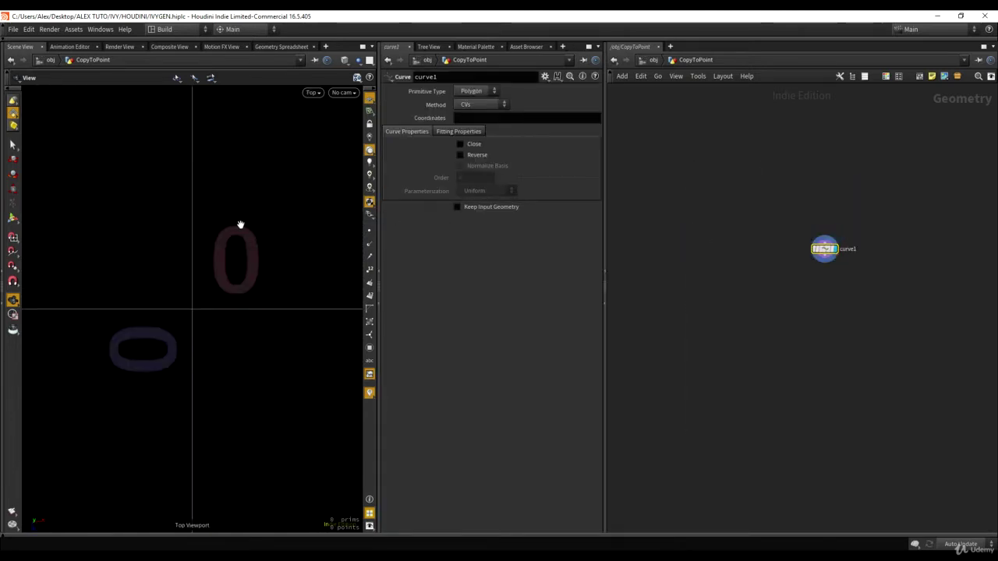
pyautogui.moveTo(229, 182); pyautogui.dragTo(198, 180, button='middle')
pyautogui.moveTo(254, 273); pyautogui.dragTo(290, 195, button='right')
pyautogui.click(259, 139)
pyautogui.click(201, 166)
pyautogui.click(181, 228)
pyautogui.click(282, 294)
pyautogui.click(152, 392)
pyautogui.click(256, 441)
pyautogui.click(335, 408)
pyautogui.press('Return')
# - Add a displayed Resample node fed by curve1 with a segment length of 0.32, and show the points in the viewport
pyautogui.keyDown('alt'); pyautogui.moveTo(296, 313); pyautogui.dragTo(316, 328); pyautogui.keyUp('alt')
pyautogui.press('Tab')
pyautogui.write('res')
pyautogui.click(826, 181)
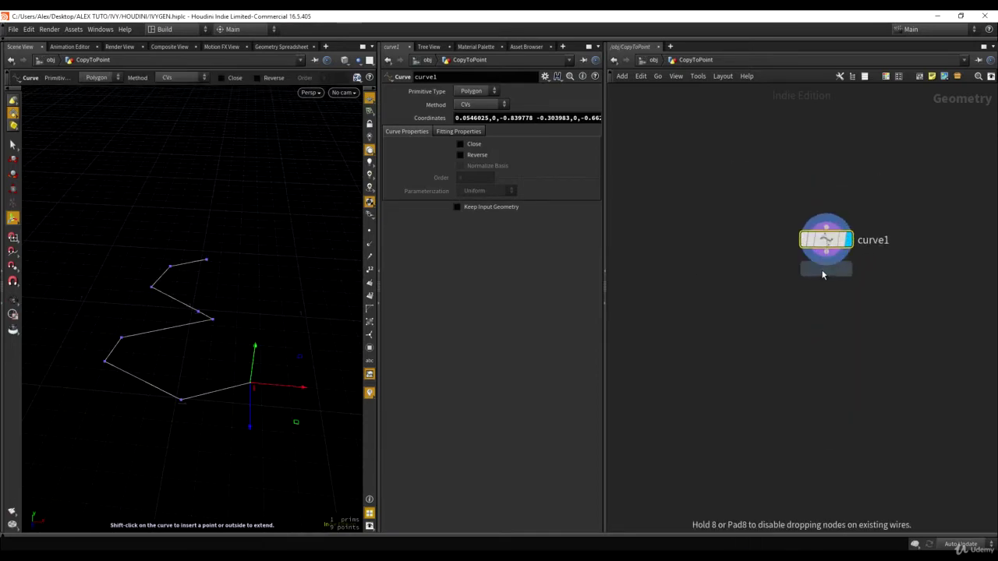
pyautogui.click(846, 286)
pyautogui.click(826, 270)
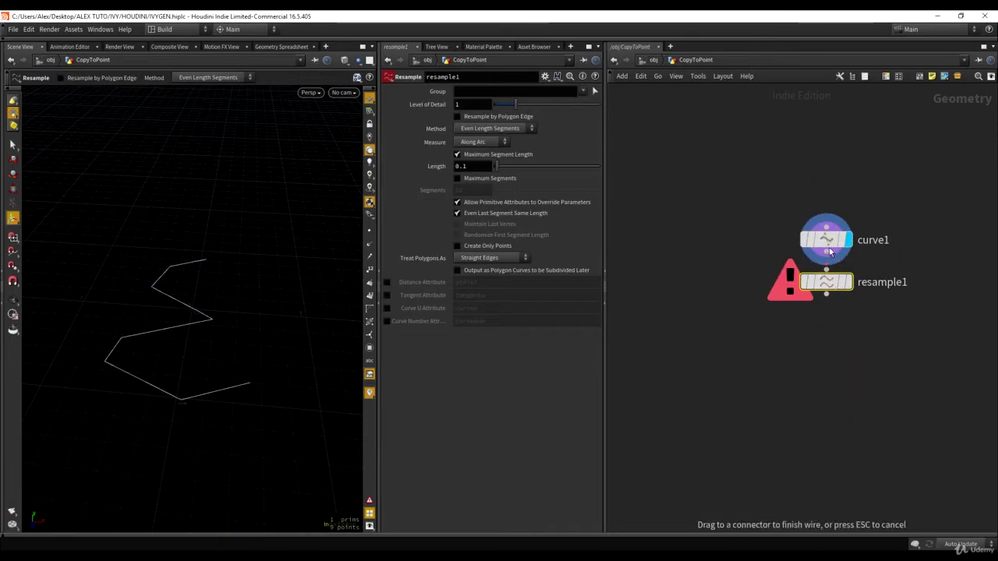
pyautogui.click(848, 288)
pyautogui.moveTo(501, 166); pyautogui.dragTo(504, 167)
pyautogui.click(370, 232)
# - Add a Box node beside the curve chain and display it
pyautogui.moveTo(654, 245); pyautogui.dragTo(616, 198, button='middle')
pyautogui.press('Tab')
pyautogui.write('box')
pyautogui.press('Return')
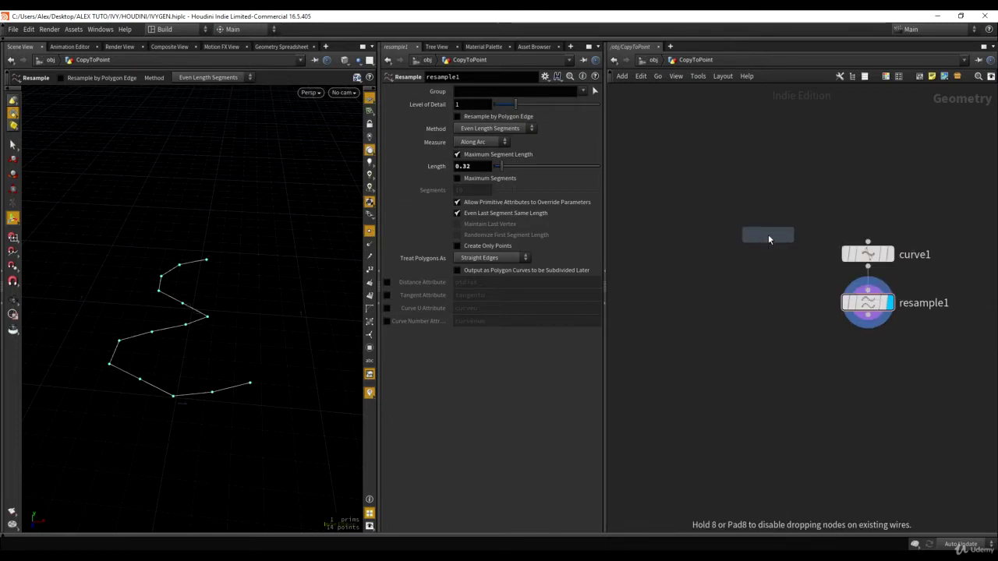
pyautogui.click(736, 244)
pyautogui.click(758, 245)
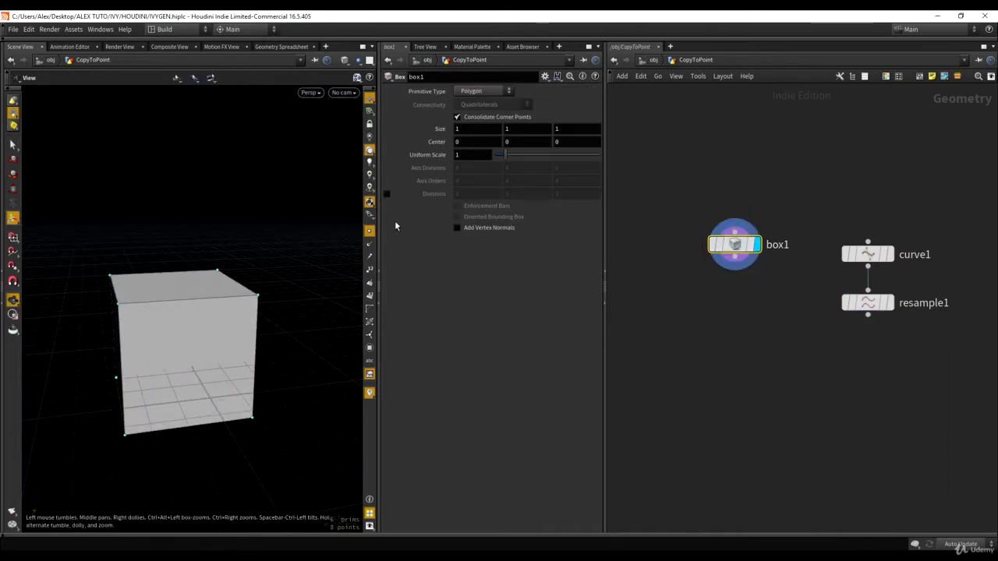
# - Link the box's Y centre to its Y size with the expression ch("sizey")/2
pyautogui.rightClick(518, 130)
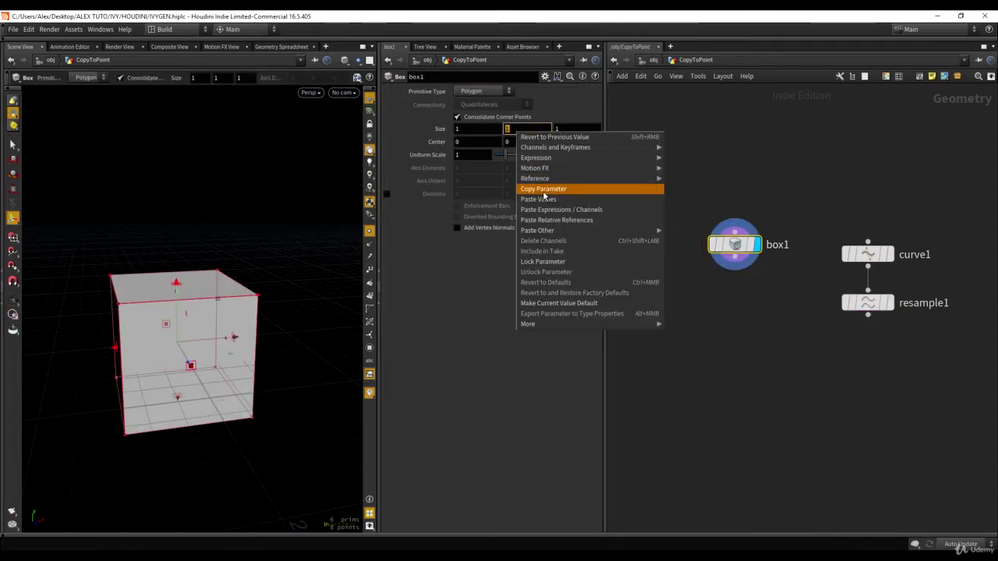
pyautogui.click(543, 191)
pyautogui.rightClick(527, 142)
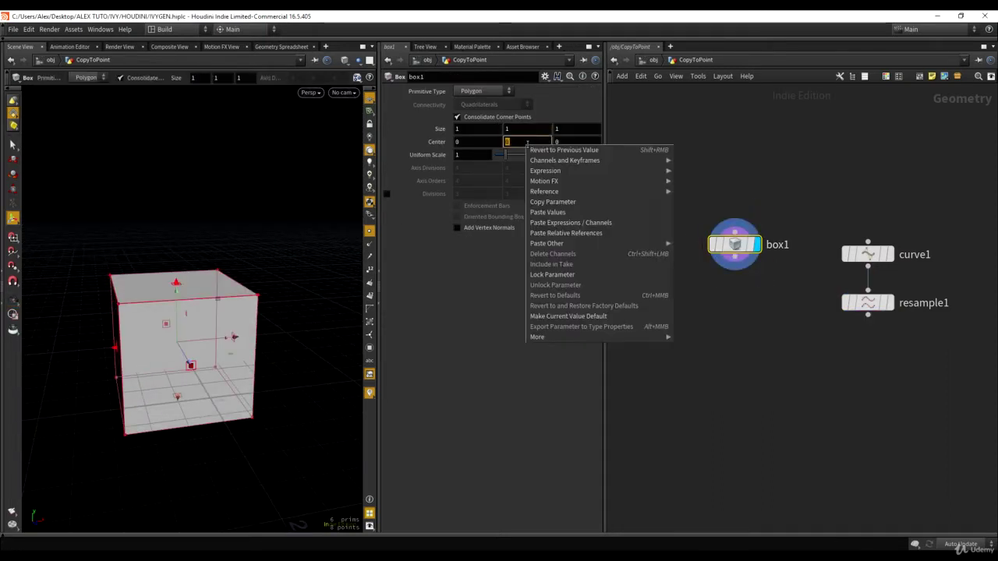
pyautogui.click(587, 223)
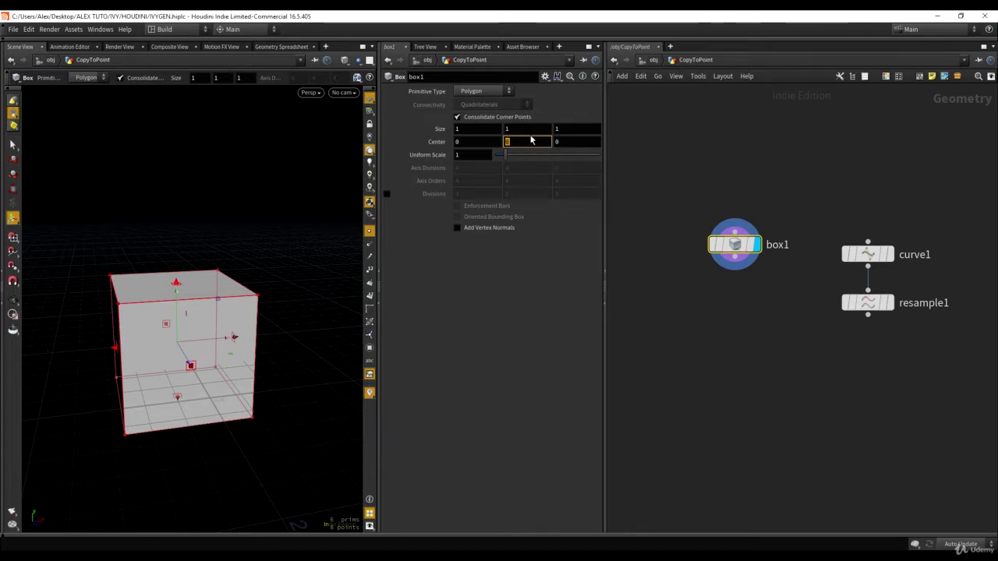
pyautogui.rightClick(532, 141)
pyautogui.click(567, 228)
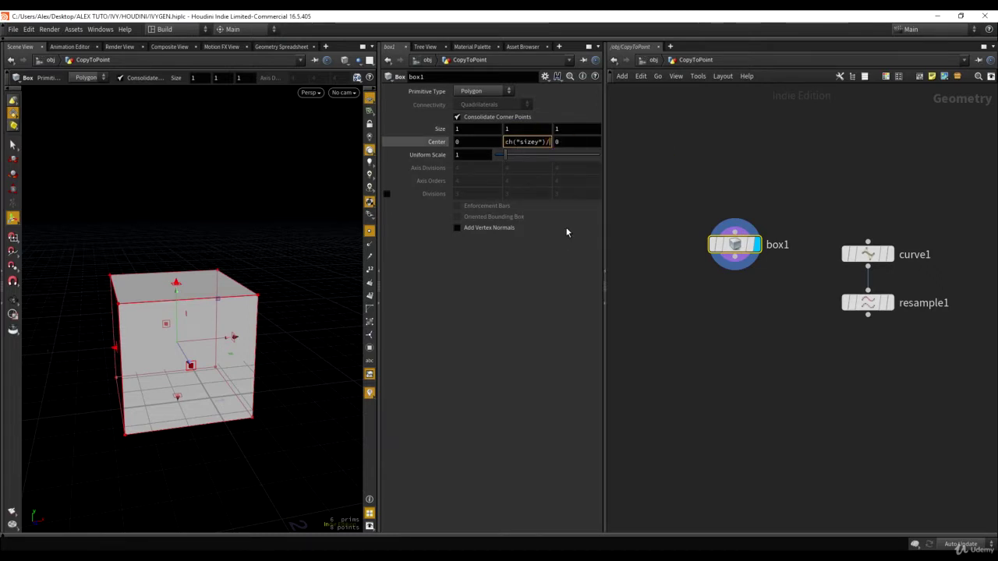
pyautogui.write('/2')
pyautogui.press('Return')
# - Set the box size to 0.192 in X, 1.102 in Y and 0.192 in Z
pyautogui.moveTo(560, 129); pyautogui.dragTo(610, 127, button='middle')
pyautogui.keyDown('alt'); pyautogui.moveTo(122, 176); pyautogui.dragTo(132, 270, button='right'); pyautogui.keyUp('alt')
pyautogui.keyDown('alt'); pyautogui.moveTo(132, 196); pyautogui.dragTo(147, 258, button='middle'); pyautogui.keyUp('alt')
pyautogui.keyDown('alt'); pyautogui.moveTo(147, 258); pyautogui.dragTo(234, 253); pyautogui.keyUp('alt')
pyautogui.moveTo(441, 131); pyautogui.dragTo(842, 163, button='middle')
pyautogui.moveTo(535, 128); pyautogui.dragTo(427, 145, button='middle')
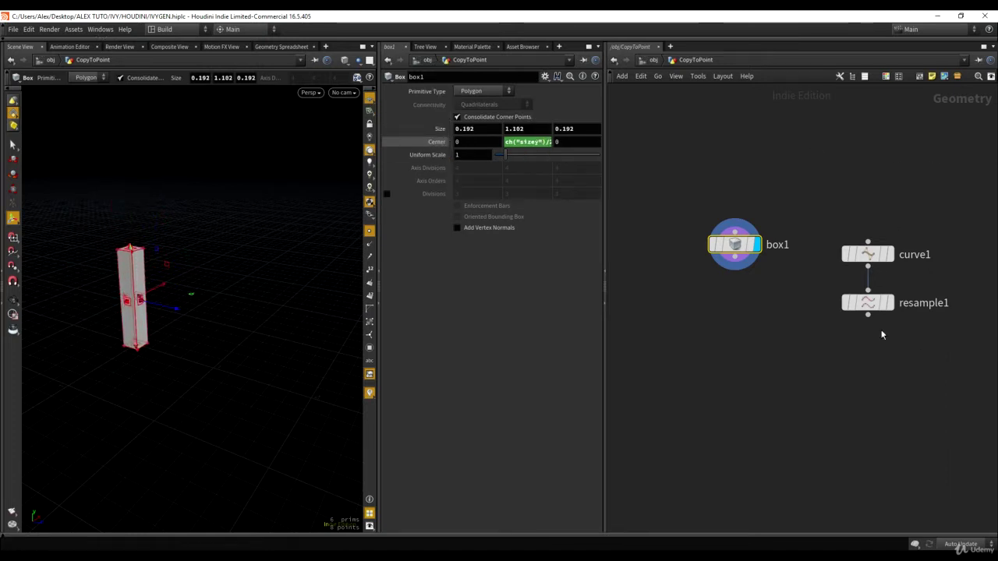
# - Add a Copy to Points node with box1 as its first input and resample1 as its target points
pyautogui.scroll(3, 749, 303)
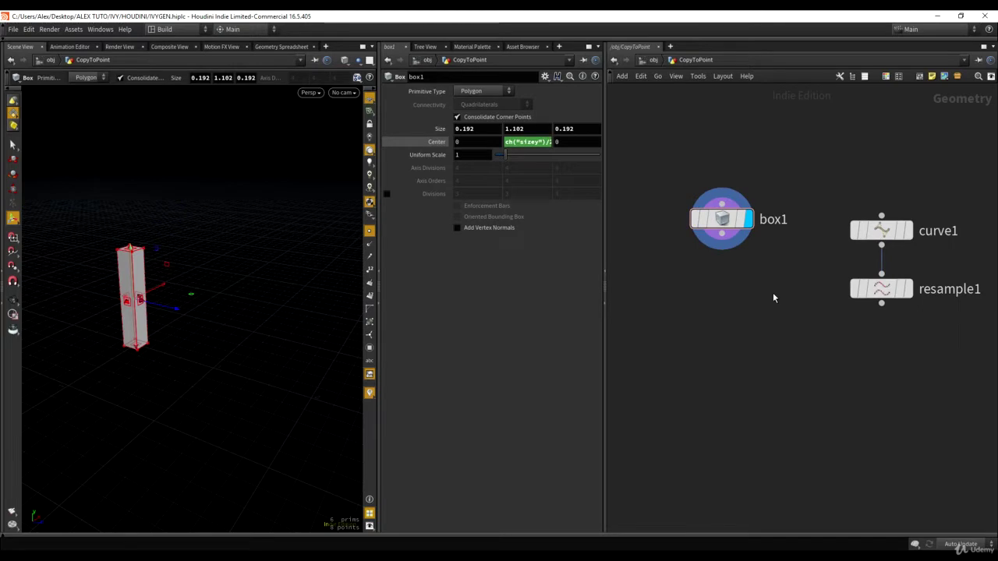
pyautogui.moveTo(773, 293); pyautogui.dragTo(722, 278, button='middle')
pyautogui.press('Tab')
pyautogui.write('copy')
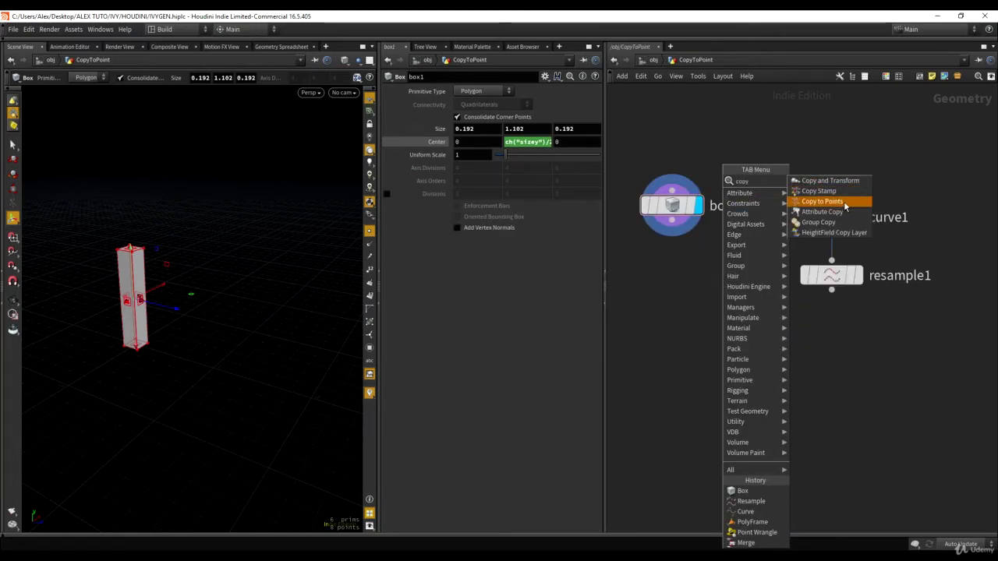
pyautogui.click(822, 201)
pyautogui.click(724, 337)
pyautogui.moveTo(714, 329); pyautogui.dragTo(672, 220)
pyautogui.moveTo(738, 348); pyautogui.dragTo(750, 385)
pyautogui.moveTo(751, 366); pyautogui.dragTo(831, 290)
# - Cut both input wires of the Copy to Points node and move the node slightly lower
pyautogui.press('y')
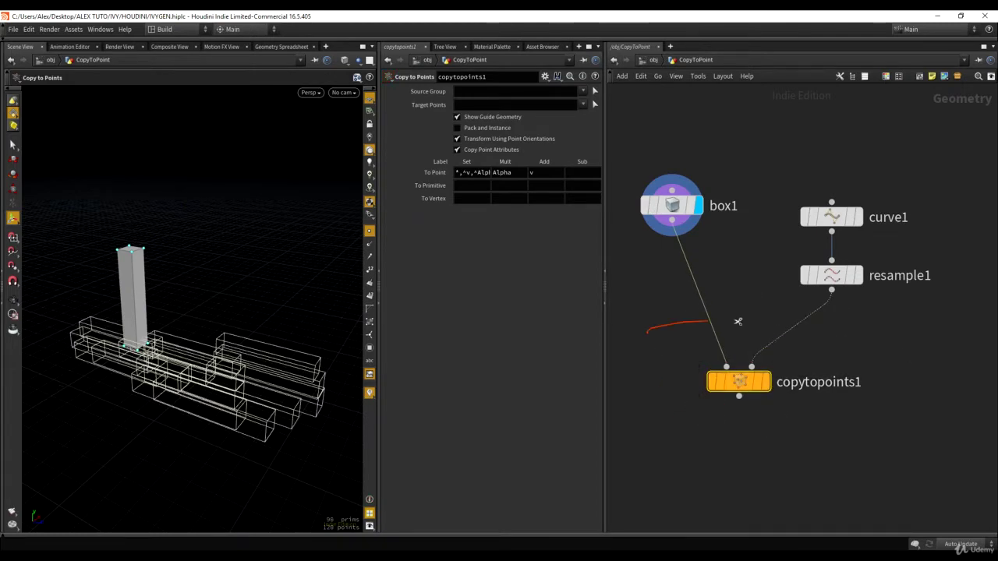
pyautogui.moveTo(655, 328); pyautogui.dragTo(808, 336)
pyautogui.moveTo(743, 386); pyautogui.dragTo(766, 407)
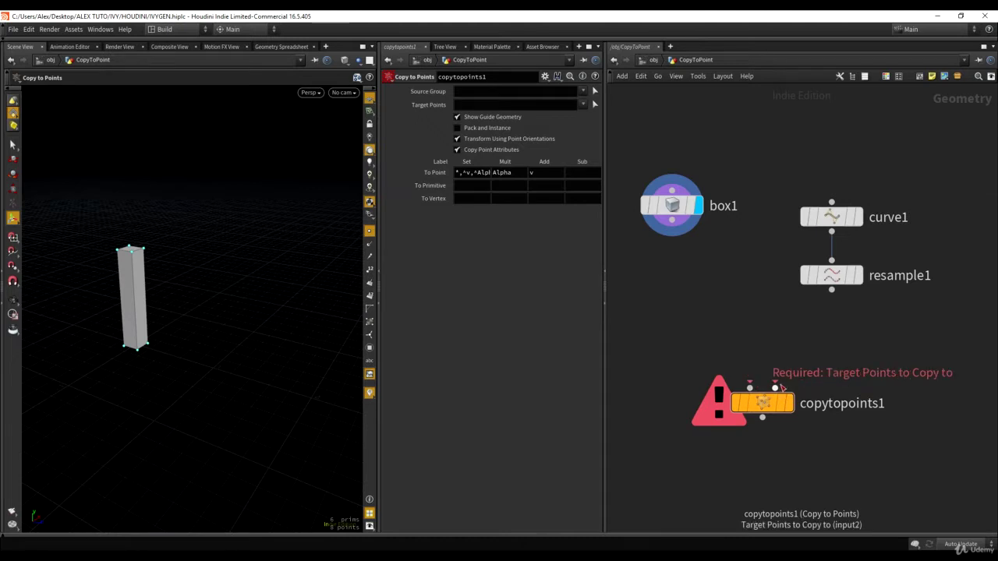
# - Connect box1 and resample1 to the first and second inputs of copytopoints1 and display its result
pyautogui.moveTo(750, 387); pyautogui.dragTo(647, 226)
pyautogui.moveTo(775, 388); pyautogui.dragTo(831, 293)
pyautogui.moveTo(807, 394)
pyautogui.click(797, 368)
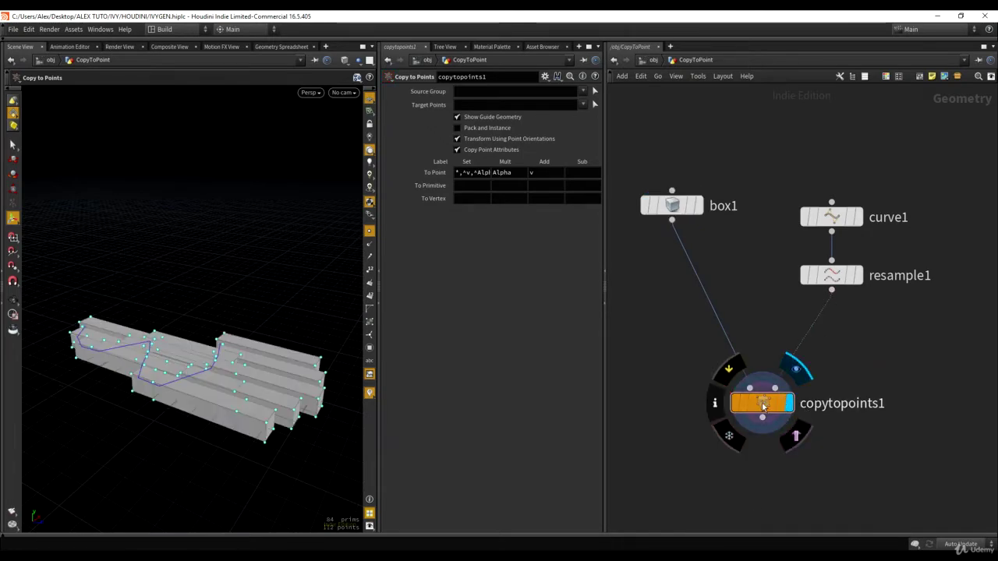
pyautogui.press('Tab')
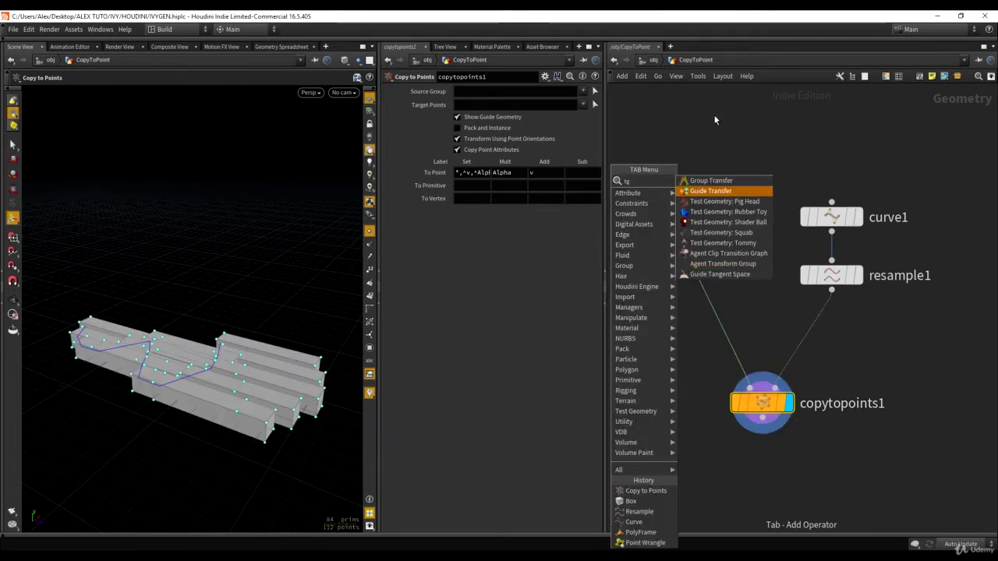
pyautogui.write('tra')
pyautogui.click(767, 192)
pyautogui.press('Escape')
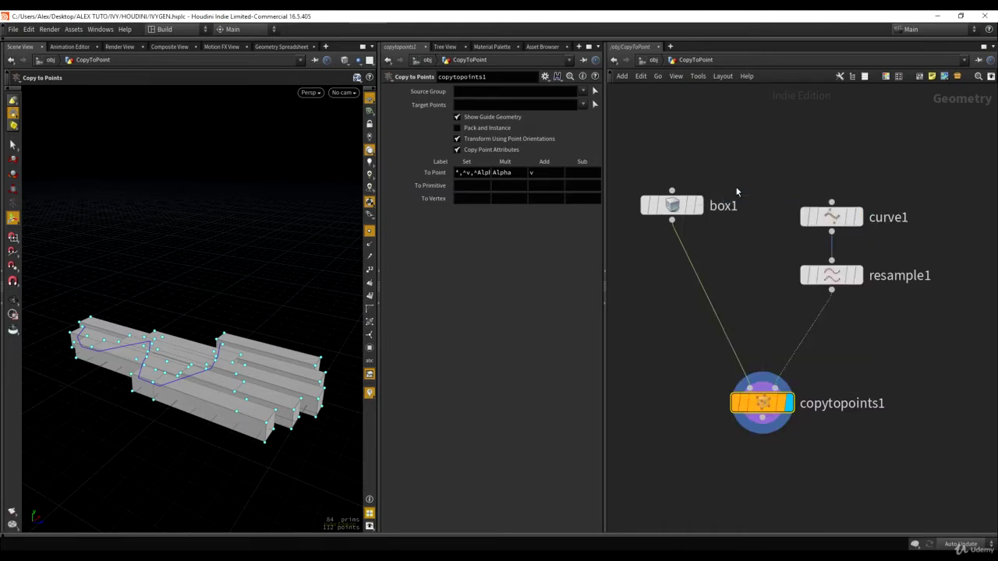
# - Insert a Transform node between box1 and copytopoints1 and set its uniform scale to 0.263
pyautogui.press('Tab')
pyautogui.write('tr')
pyautogui.click(831, 202)
pyautogui.click(694, 249)
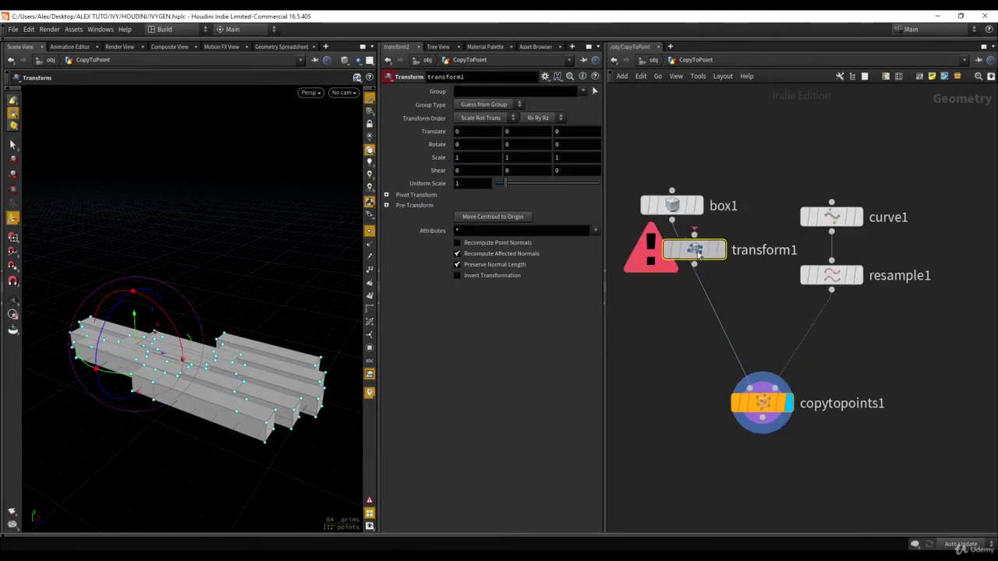
pyautogui.moveTo(695, 249); pyautogui.dragTo(685, 267)
pyautogui.moveTo(468, 182); pyautogui.dragTo(842, 203, button='middle')
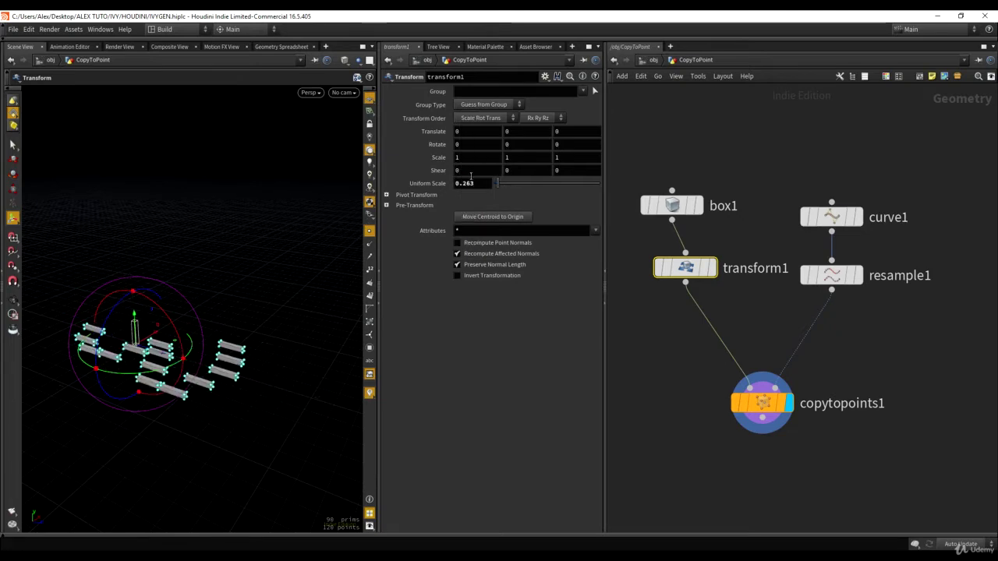
# - Set the resample1 segment length to 0.221 and turn off the point display in the viewport
pyautogui.click(824, 280)
pyautogui.moveTo(472, 166); pyautogui.dragTo(458, 203, button='middle')
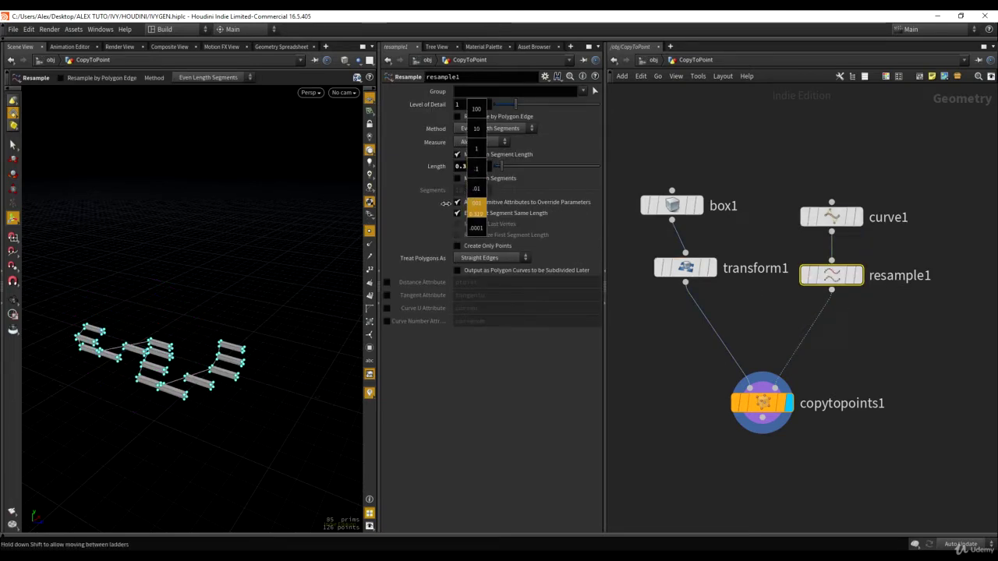
pyautogui.moveTo(377, 201); pyautogui.dragTo(224, 239, button='middle')
pyautogui.click(372, 234)
pyautogui.keyDown('alt'); pyautogui.moveTo(163, 319); pyautogui.dragTo(215, 293); pyautogui.keyUp('alt')
# - View the outputs of transform1 and resample1 in turn, ending with the copies from copytopoints1 displayed
pyautogui.click(712, 269)
pyautogui.click(688, 269)
pyautogui.keyDown('alt'); pyautogui.moveTo(156, 261); pyautogui.dragTo(155, 291); pyautogui.keyUp('alt')
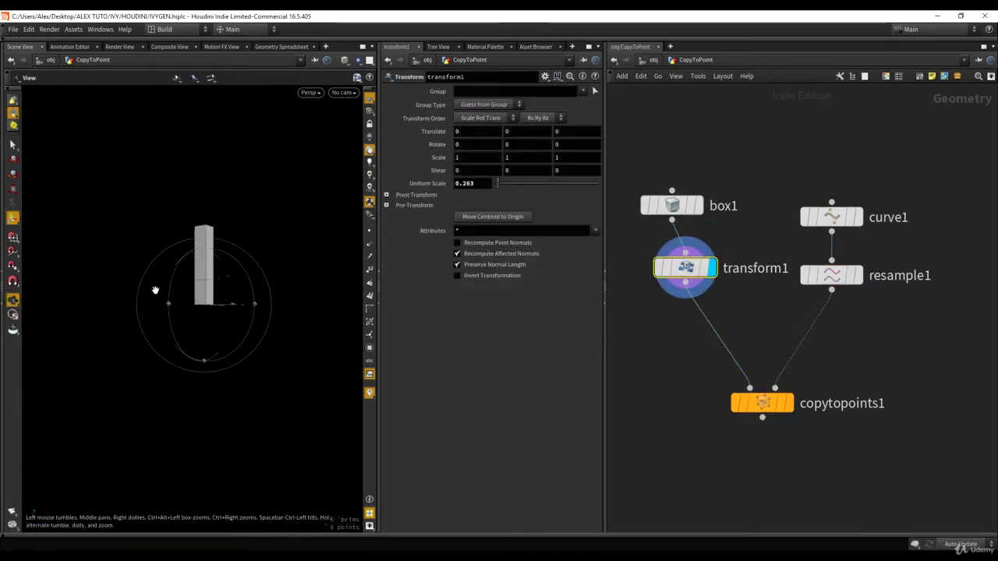
pyautogui.click(858, 275)
pyautogui.click(831, 276)
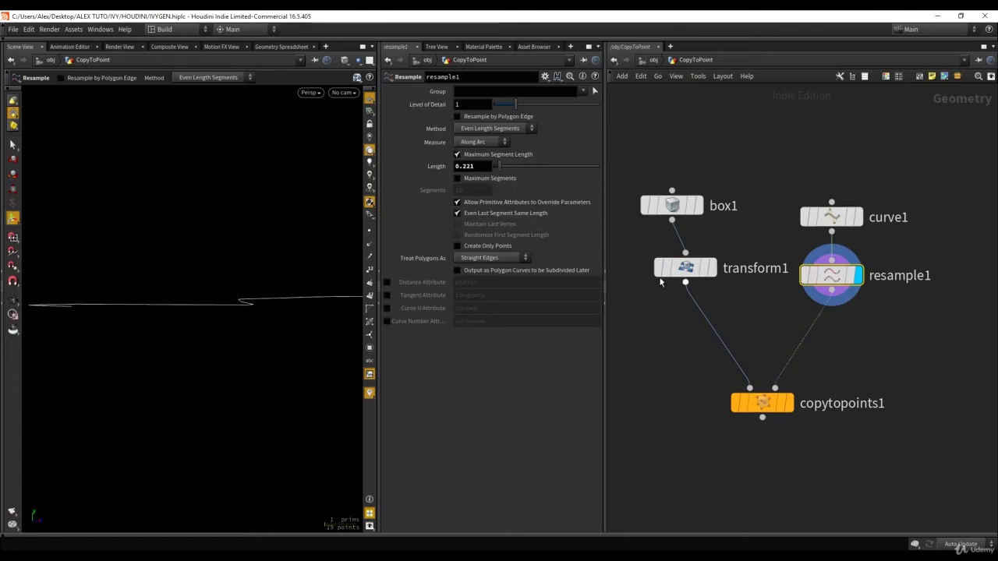
pyautogui.click(788, 403)
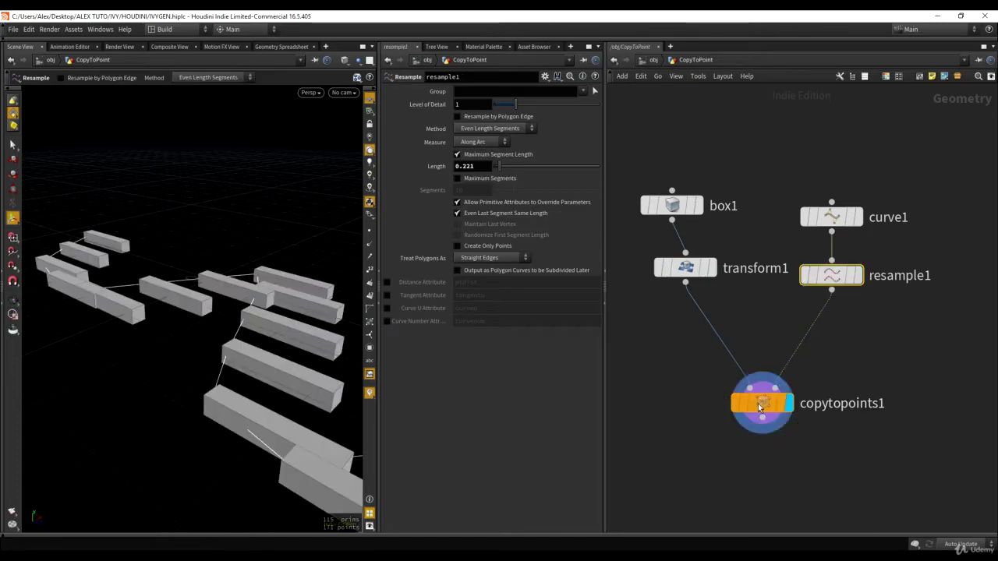
pyautogui.click(763, 403)
pyautogui.moveTo(307, 317); pyautogui.dragTo(254, 350, button='right')
pyautogui.moveTo(255, 350); pyautogui.dragTo(224, 272)
# - Switch to the Houdini documentation page in Chrome and examine the table of copying and instancing point attributes
pyautogui.moveTo(164, 555)
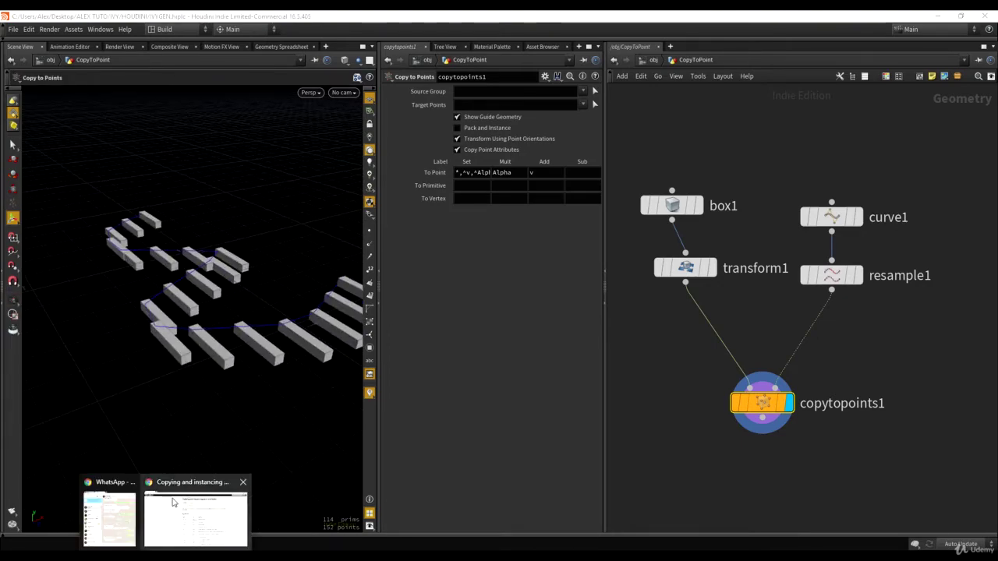
pyautogui.click(188, 503)
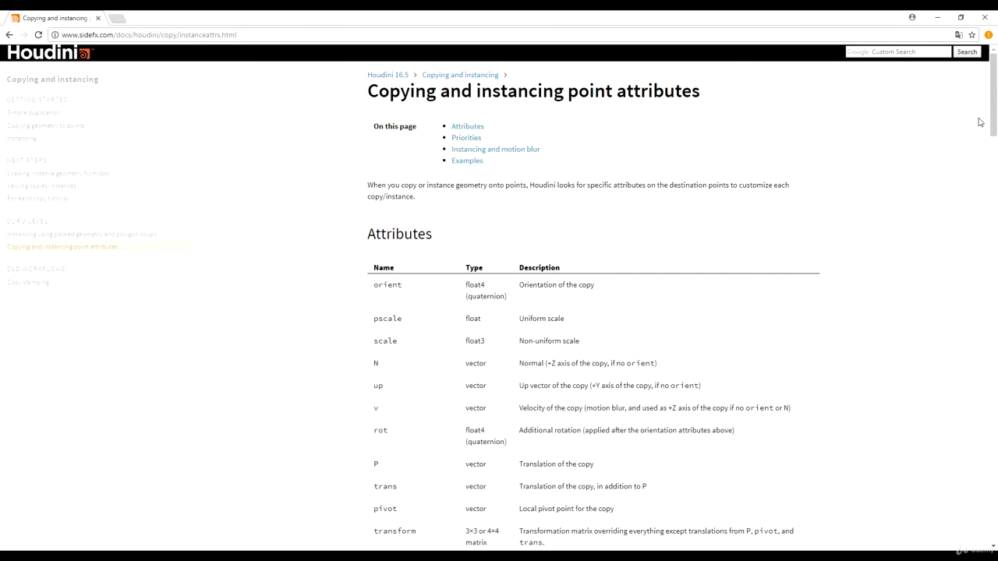
pyautogui.moveTo(991, 96)
pyautogui.mouseDown()
pyautogui.moveTo(989, 181)
pyautogui.moveTo(993, 113)
pyautogui.mouseUp()
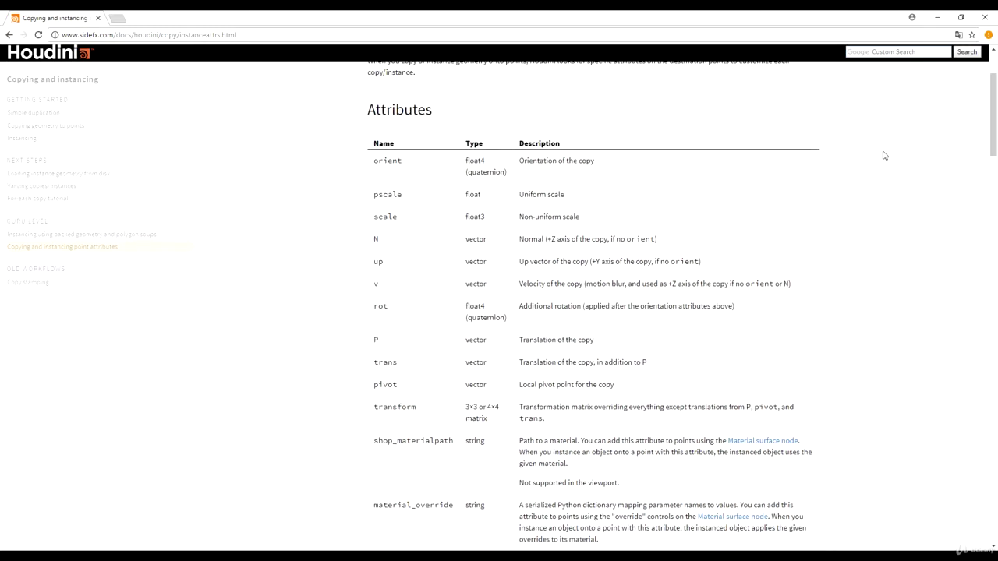
pyautogui.doubleClick(386, 167)
pyautogui.click(384, 164)
pyautogui.doubleClick(379, 365)
# - Examine the Priorities section, including the rules for the pivot and transform attributes
pyautogui.scroll(-5, 578, 304)
pyautogui.moveTo(348, 200); pyautogui.dragTo(600, 445)
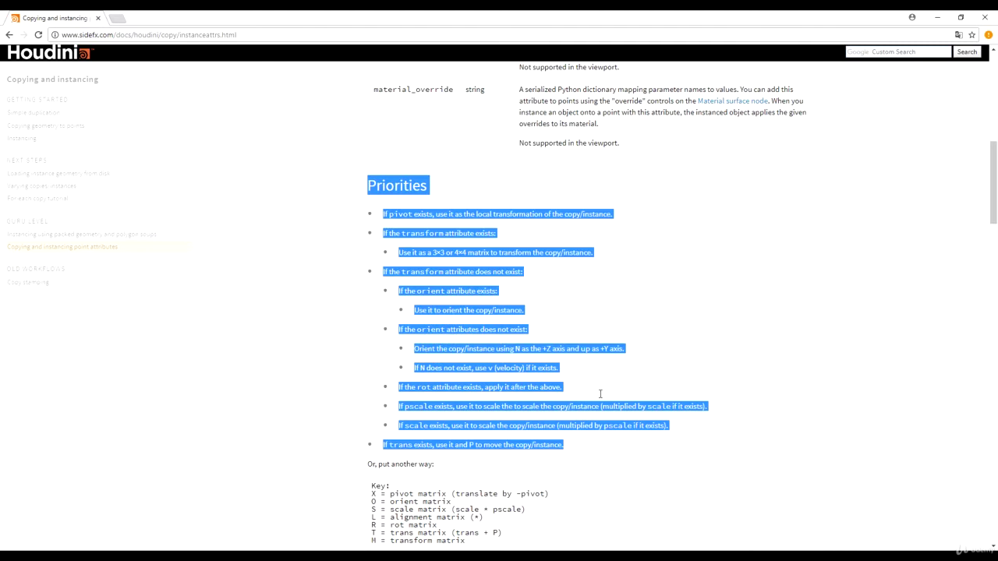
pyautogui.click(594, 351)
pyautogui.moveTo(398, 213); pyautogui.dragTo(692, 245)
pyautogui.click(591, 228)
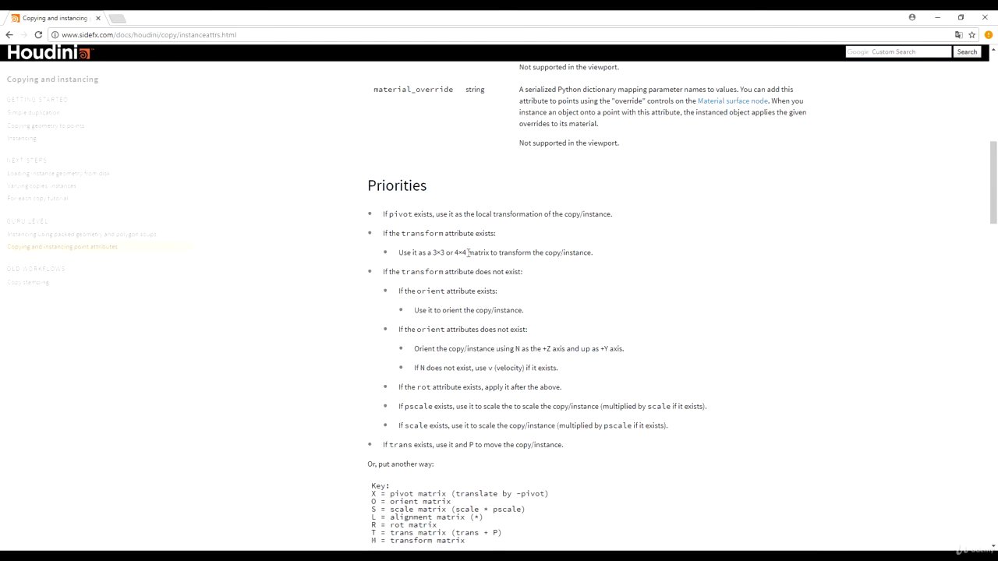
# - Look up the trans attribute and its type in the Attributes table, comparing it with transform
pyautogui.moveTo(402, 234); pyautogui.dragTo(427, 233)
pyautogui.scroll(5, 455, 314)
pyautogui.scroll(-1, 414, 472)
pyautogui.click(411, 444)
pyautogui.scroll(5, 411, 443)
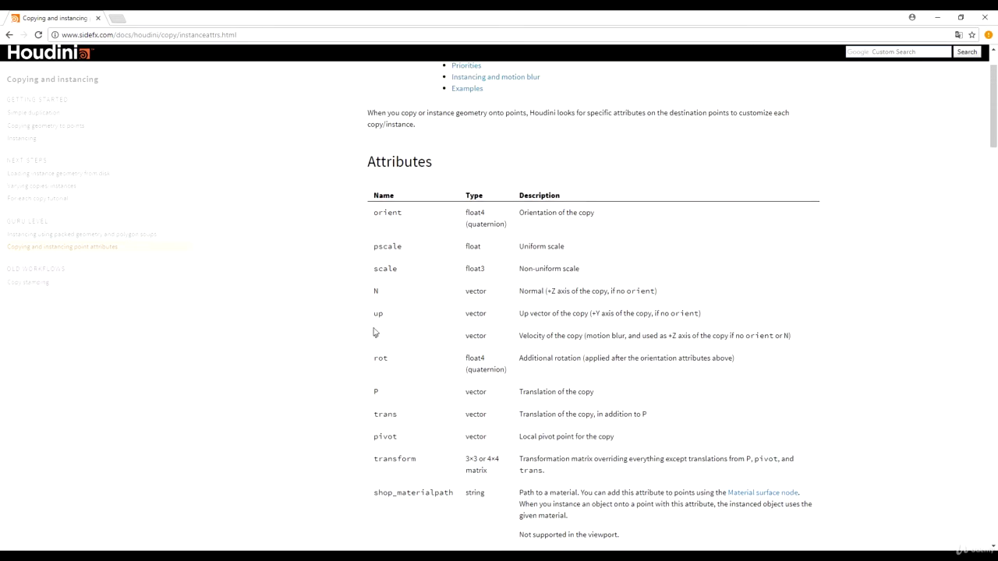
pyautogui.moveTo(375, 414); pyautogui.dragTo(410, 416)
pyautogui.scroll(-2, 426, 357)
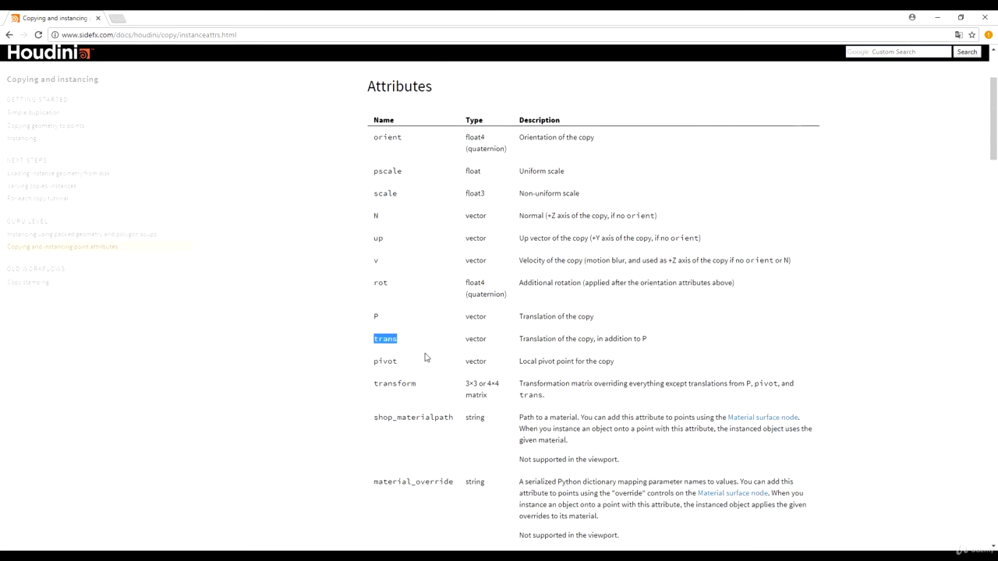
pyautogui.doubleClick(476, 310)
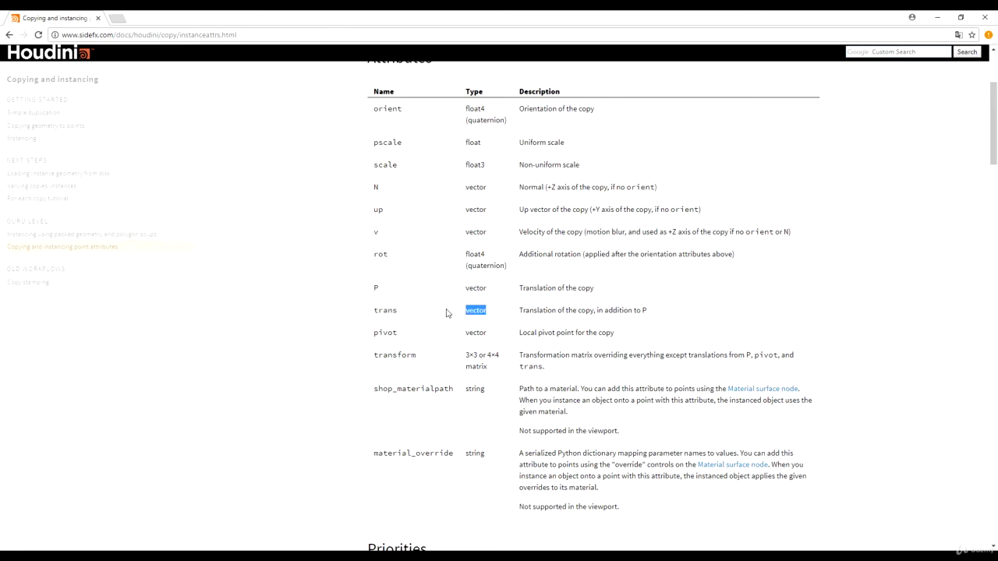
# - Highlight the Priorities rule that applies when the transform attribute exists
pyautogui.scroll(-4, 447, 308)
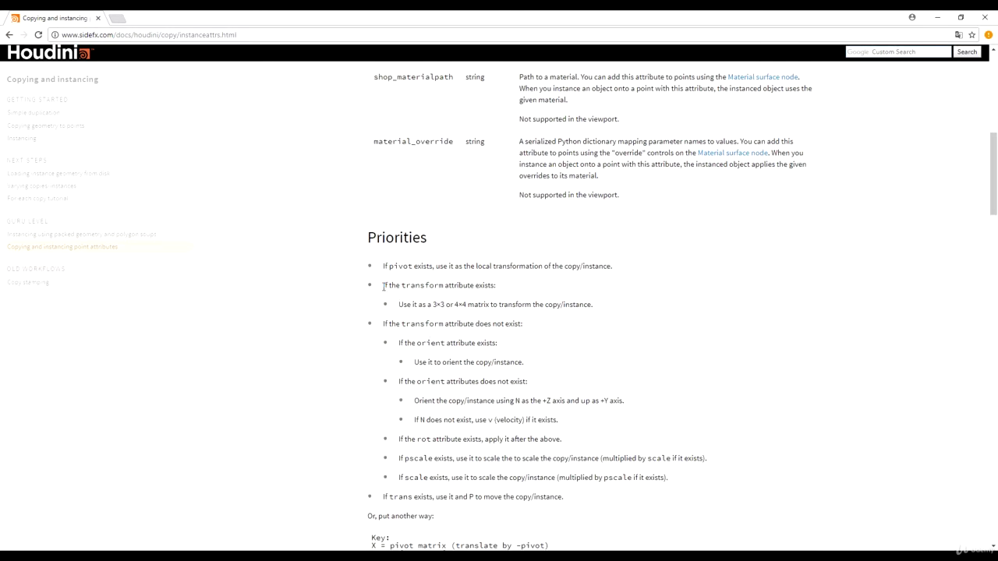
pyautogui.moveTo(379, 287); pyautogui.dragTo(495, 286)
pyautogui.moveTo(399, 304); pyautogui.dragTo(488, 307)
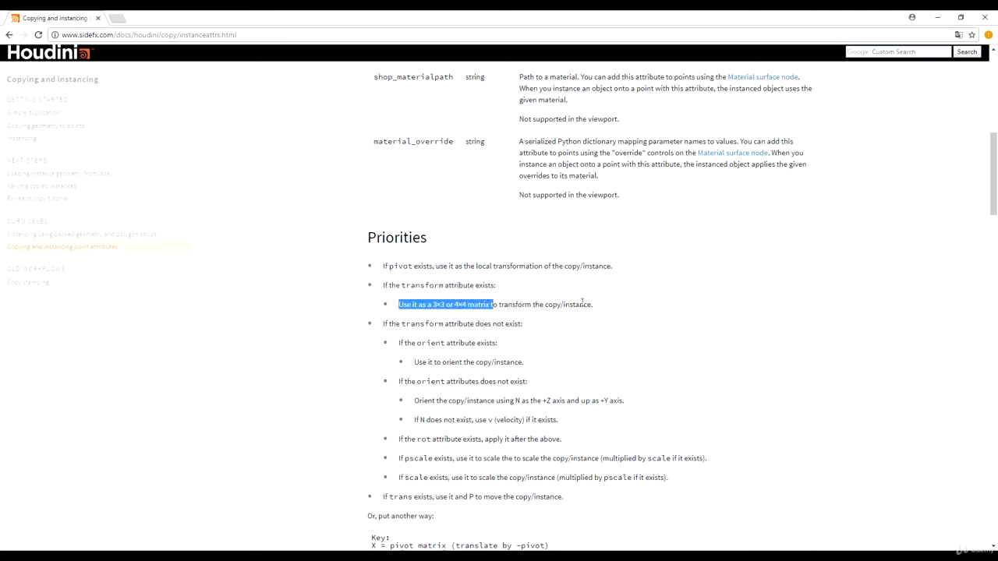
pyautogui.moveTo(607, 305); pyautogui.dragTo(382, 288)
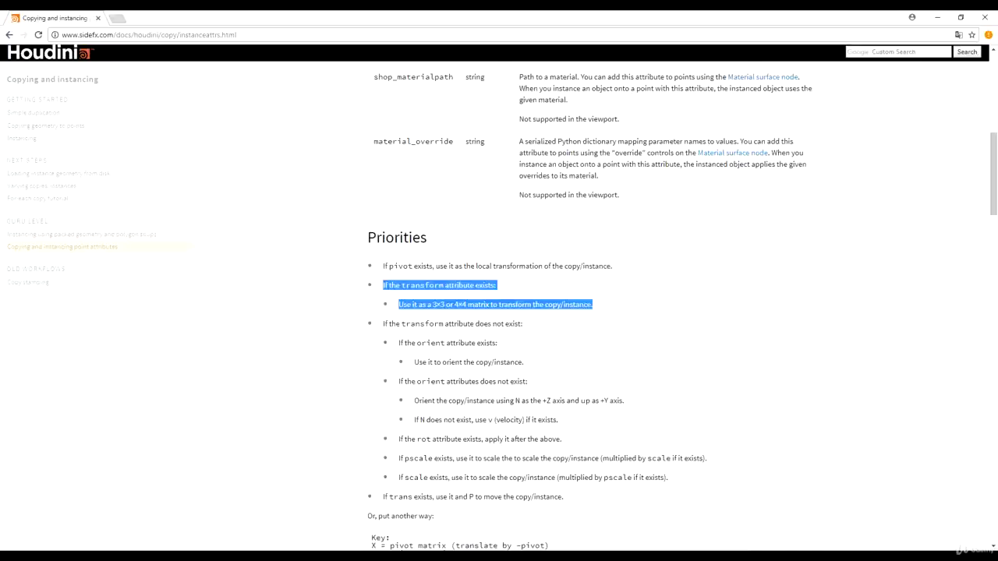
# - Switch to Houdini, display the resample1 node and examine its point attributes in the Geometry Spreadsheet
pyautogui.hotkey('alt', 'Tab')
pyautogui.click(859, 275)
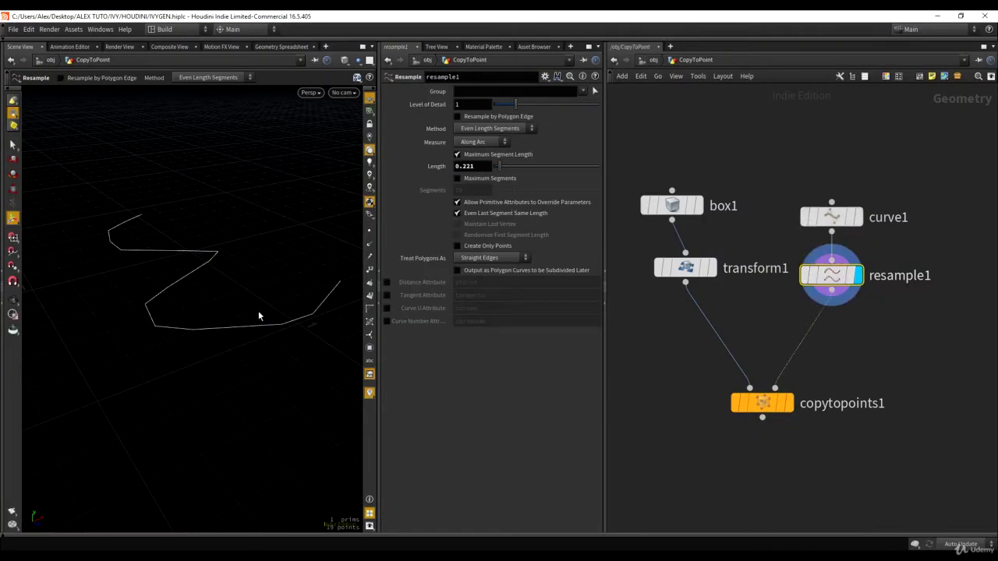
pyautogui.click(370, 231)
pyautogui.click(282, 46)
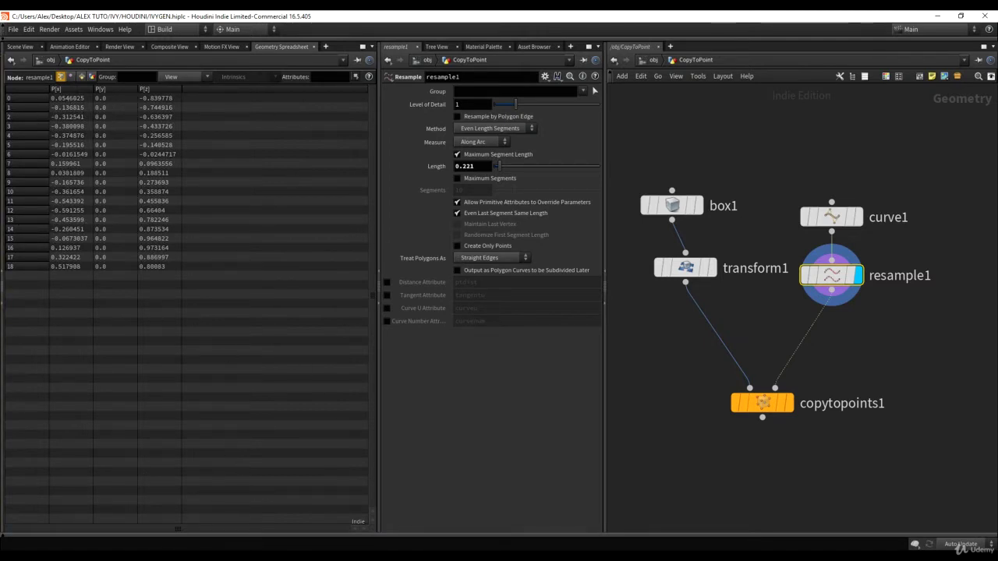
# - Switch back to the Chrome documentation and highlight the Priorities rules for a missing transform attribute and an existing orient attribute
pyautogui.moveTo(166, 556)
pyautogui.click(171, 508)
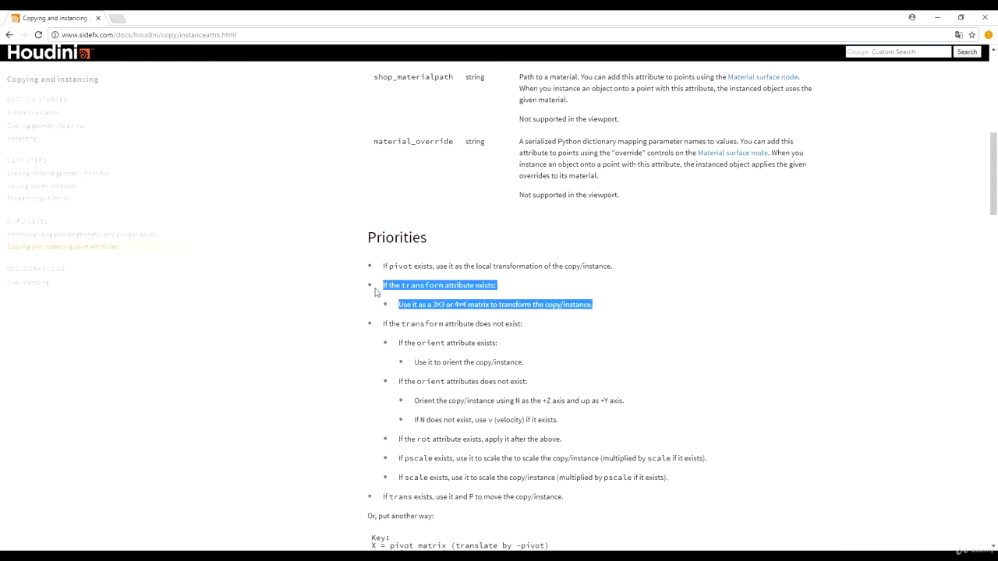
pyautogui.click(391, 299)
pyautogui.moveTo(372, 323); pyautogui.dragTo(532, 324)
pyautogui.moveTo(397, 343); pyautogui.dragTo(534, 374)
pyautogui.doubleClick(430, 343)
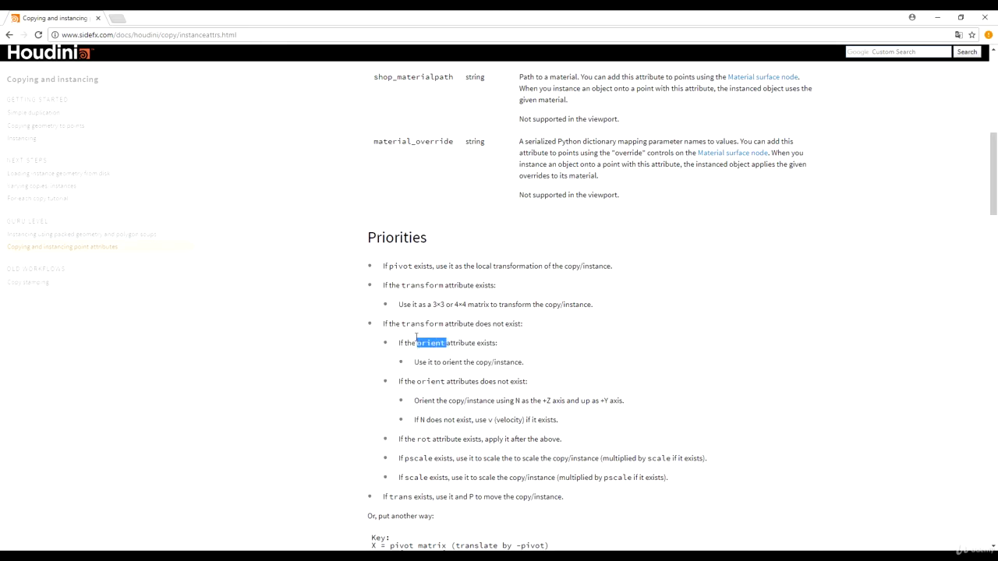
# - Look up the orient attribute's type in the Attributes table, then return to its rule in the Priorities section
pyautogui.scroll(5, 390, 234)
pyautogui.moveTo(370, 216)
pyautogui.mouseDown()
pyautogui.moveTo(504, 216)
pyautogui.moveTo(353, 207)
pyautogui.moveTo(372, 213)
pyautogui.mouseUp()
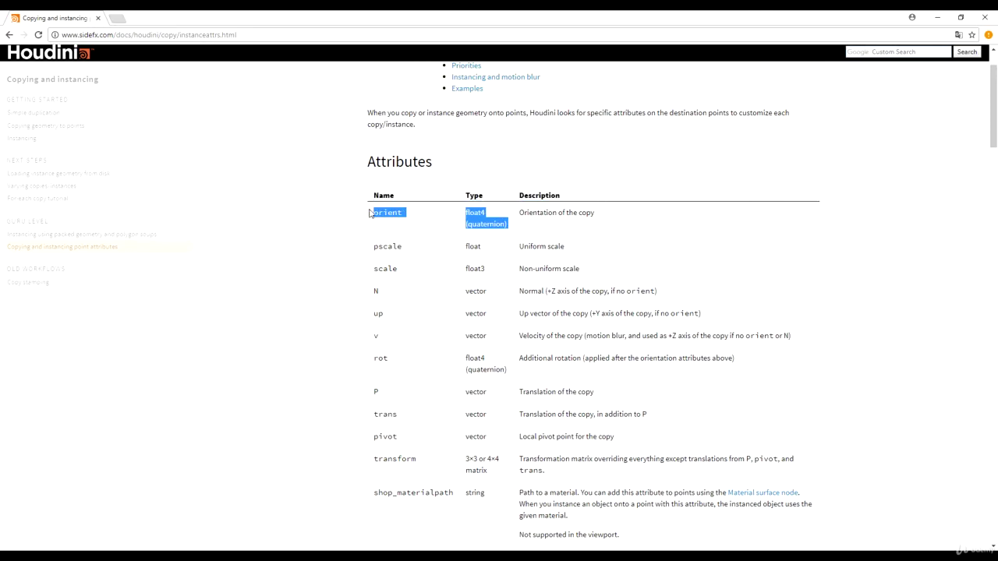
pyautogui.scroll(-7, 416, 218)
pyautogui.scroll(-2, 431, 361)
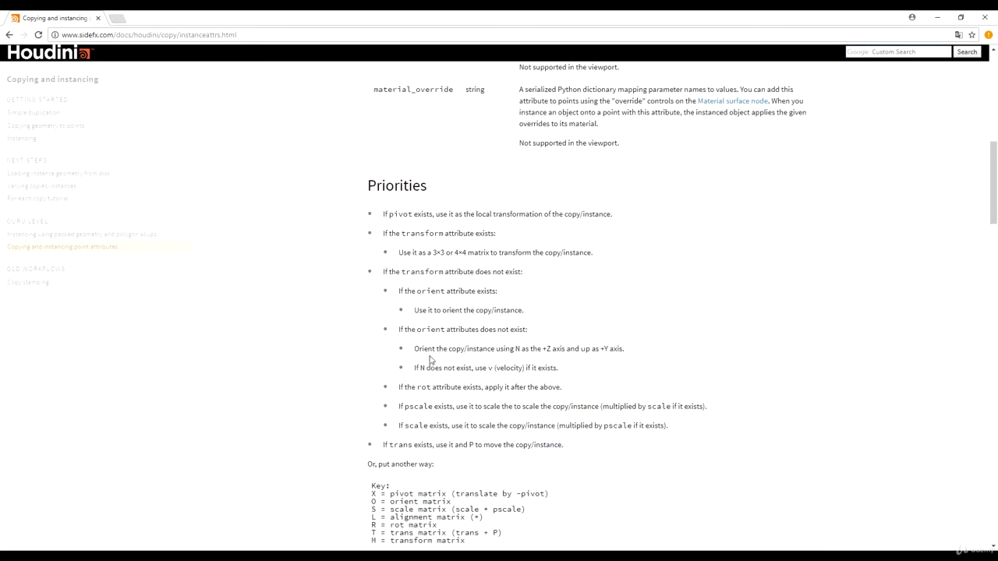
pyautogui.moveTo(387, 292); pyautogui.dragTo(544, 322)
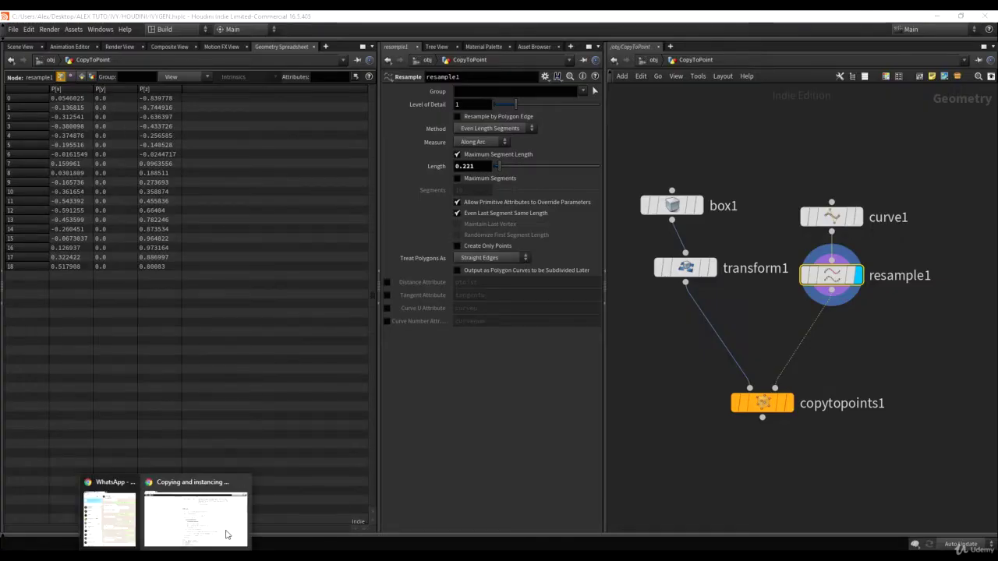
# - Reopen the Copying and instancing page in Chrome and highlight the Priorities rule for when the orient attribute does not exist
pyautogui.click(229, 535)
pyautogui.scroll(-1, 497, 317)
pyautogui.click(435, 267)
pyautogui.moveTo(380, 218); pyautogui.dragTo(564, 281)
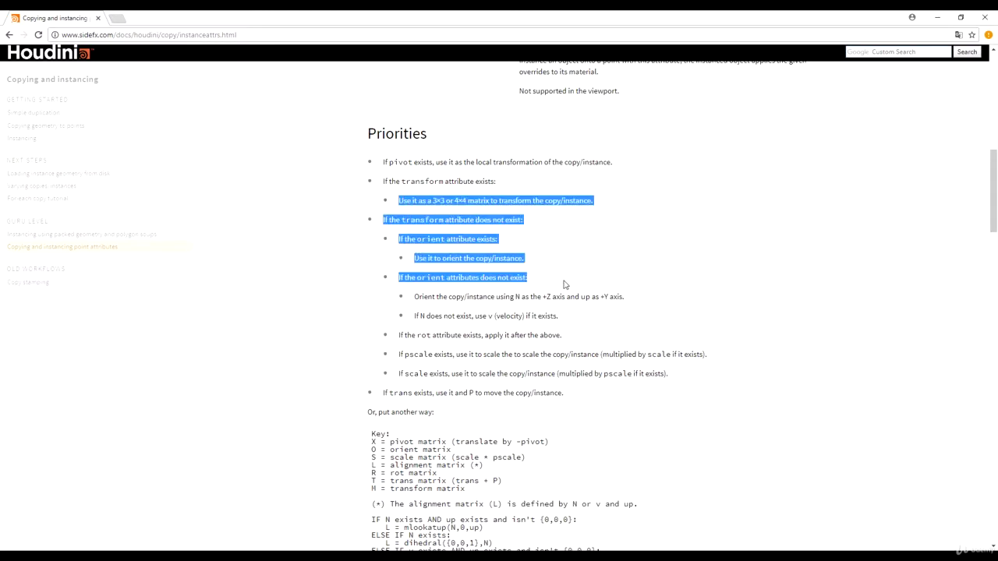
pyautogui.click(383, 279)
pyautogui.moveTo(470, 286); pyautogui.dragTo(547, 287)
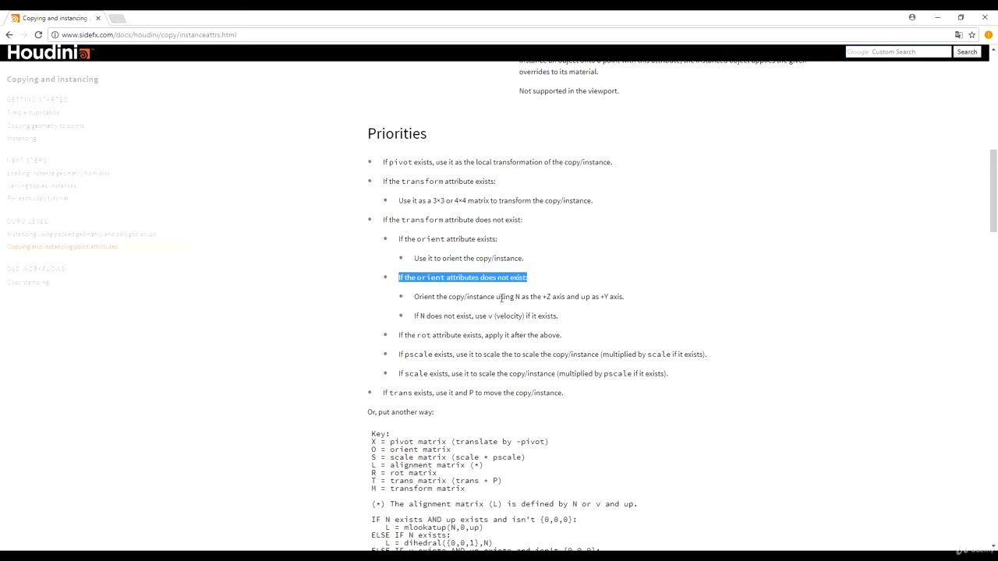
# - Highlight the rule that orients copies using N as the +Z axis and up as the +Y axis
pyautogui.click(515, 296)
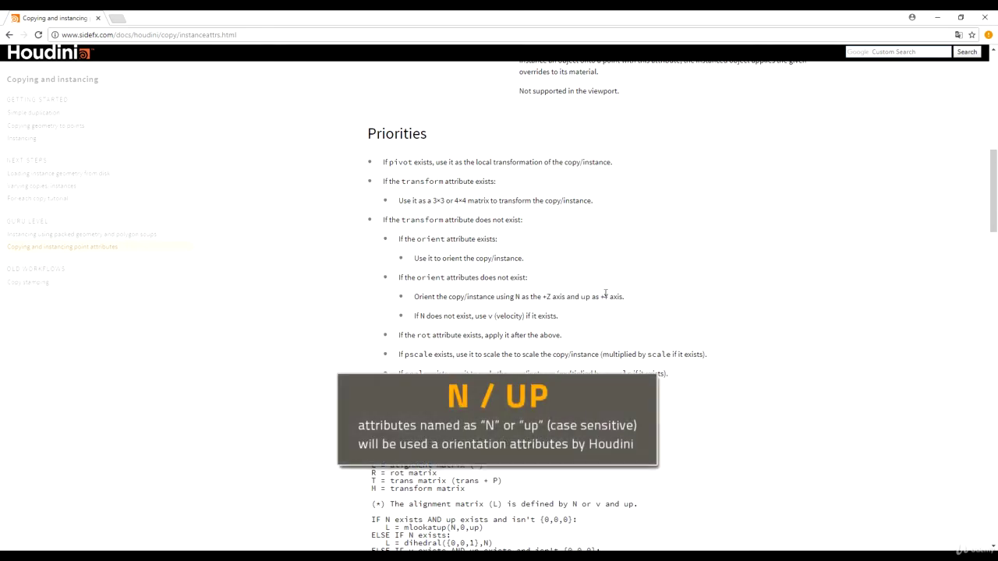
pyautogui.moveTo(561, 294); pyautogui.dragTo(404, 297)
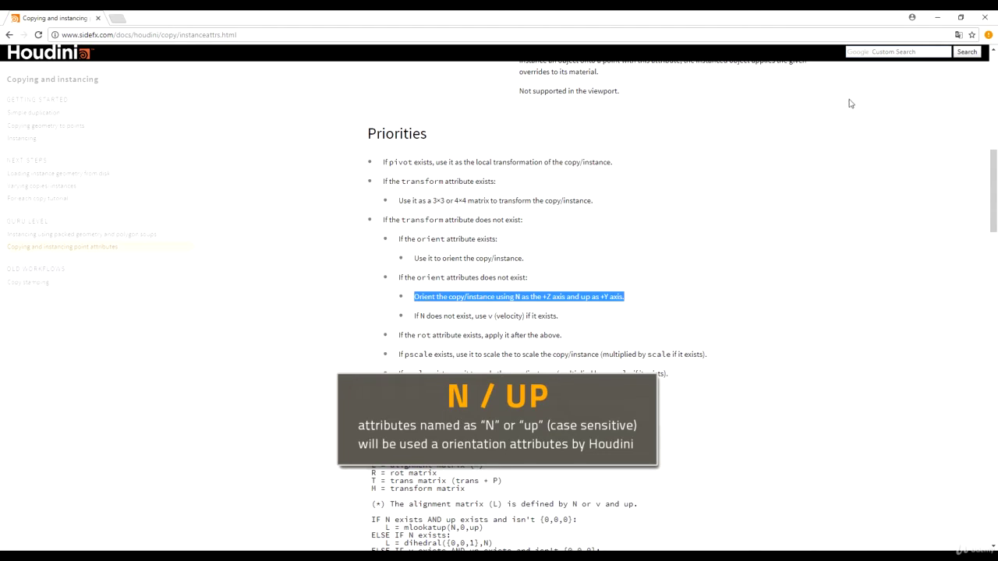
pyautogui.click(627, 287)
pyautogui.moveTo(635, 298); pyautogui.dragTo(412, 297)
# - Switch to Houdini and display the copytopoints1 result in the Scene View with point markers turned off
pyautogui.hotkey('alt', 'Tab')
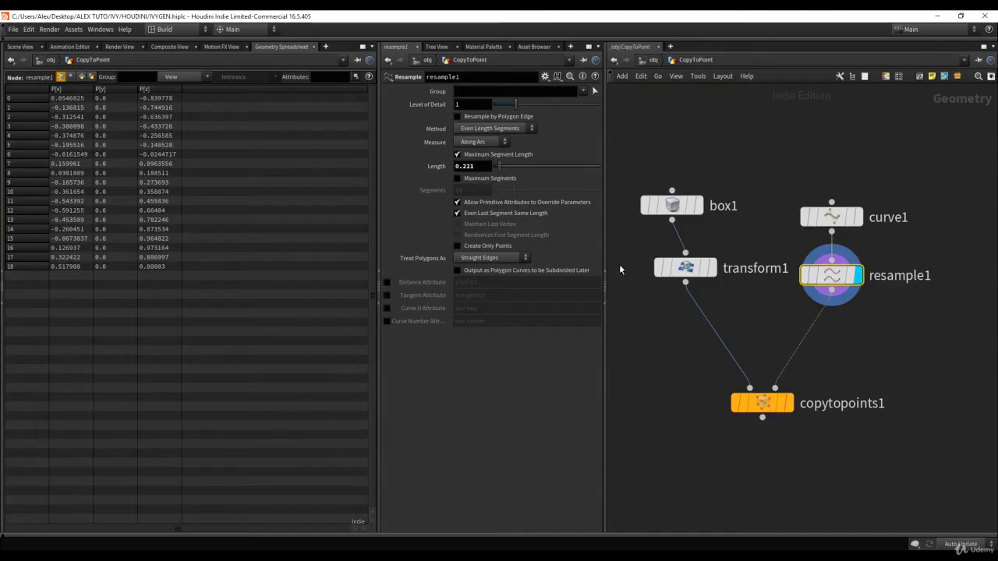
pyautogui.click(20, 47)
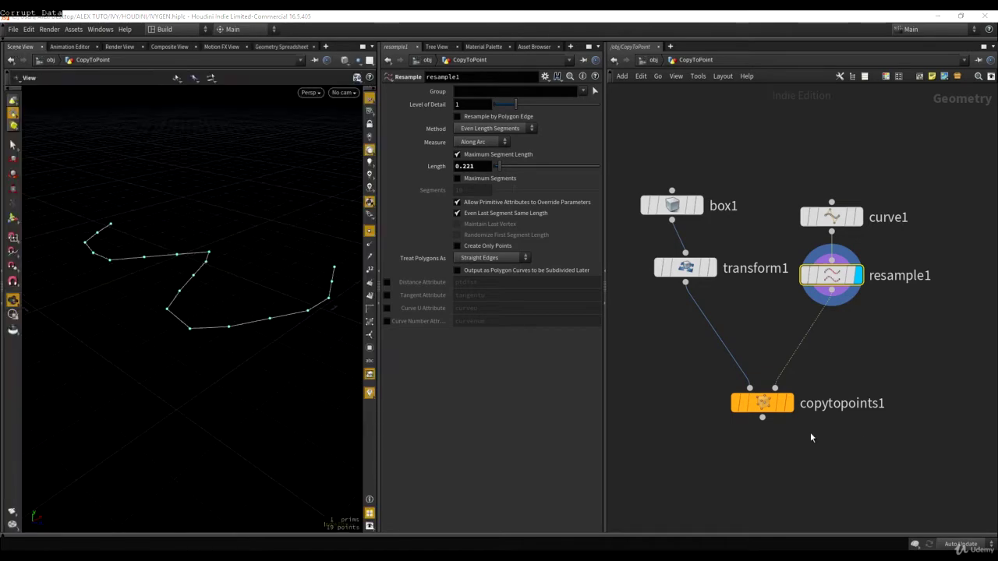
pyautogui.moveTo(813, 414); pyautogui.dragTo(815, 392, button='middle')
pyautogui.click(784, 380)
pyautogui.moveTo(784, 380); pyautogui.dragTo(776, 382)
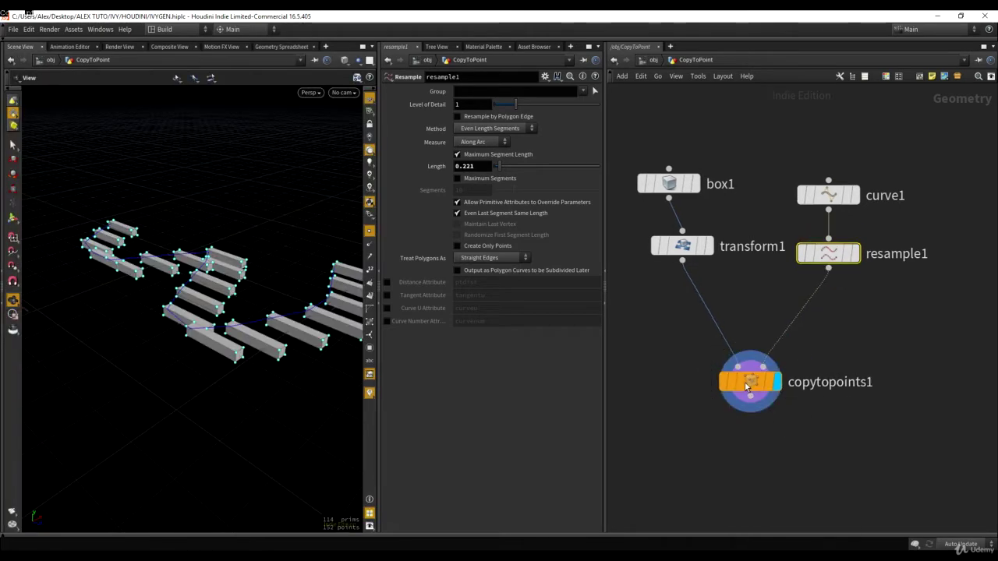
pyautogui.click(370, 233)
pyautogui.moveTo(310, 290); pyautogui.dragTo(244, 321)
pyautogui.moveTo(294, 364); pyautogui.dragTo(241, 319)
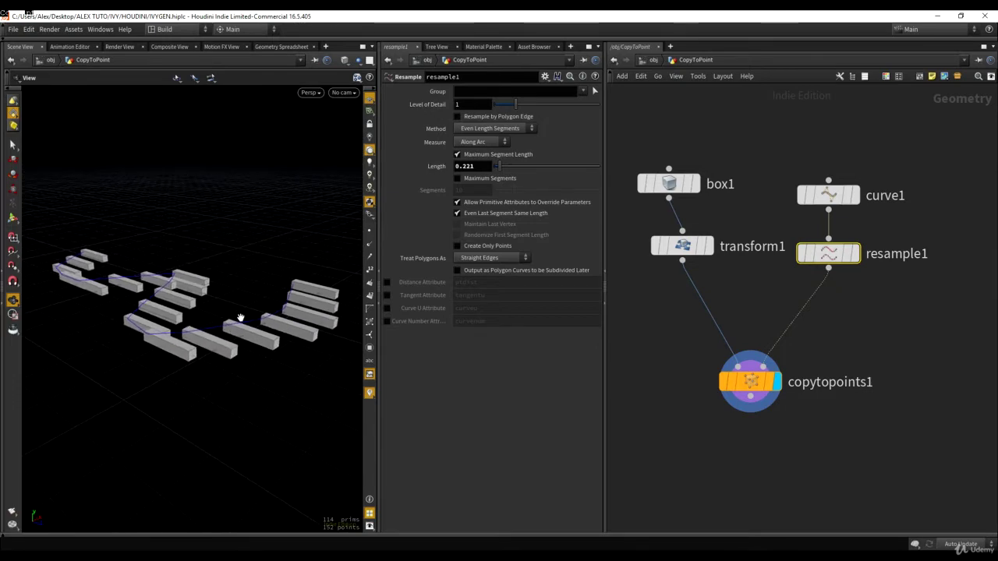
# - Display the resample1 node and shift box1 and transform1 slightly away from the curve branch in the network
pyautogui.click(857, 254)
pyautogui.moveTo(682, 245); pyautogui.dragTo(660, 254)
pyautogui.moveTo(674, 195); pyautogui.dragTo(665, 199)
pyautogui.moveTo(665, 259); pyautogui.dragTo(655, 262)
pyautogui.moveTo(659, 273); pyautogui.dragTo(858, 297, button='middle')
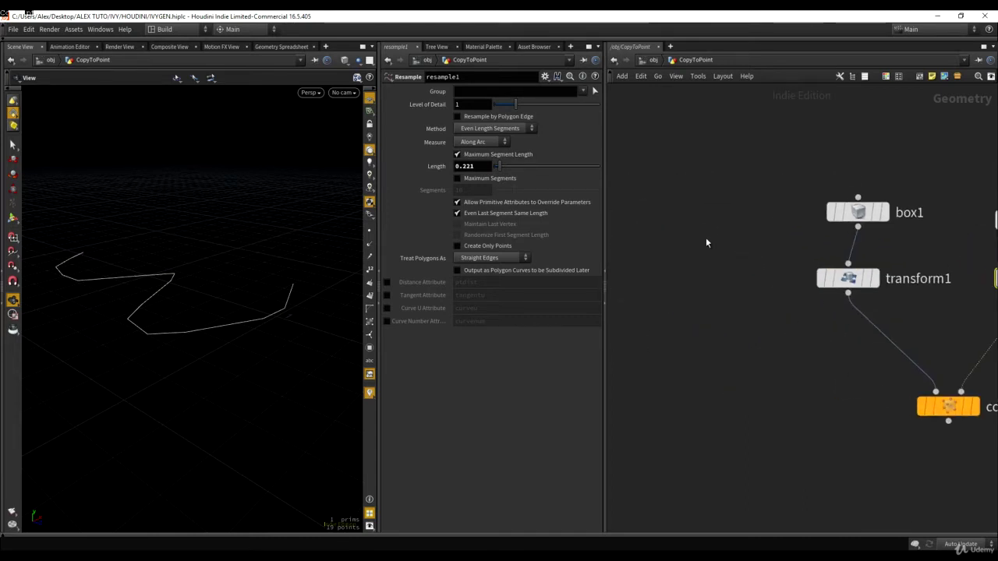
# - Add an AxisArrows node beside box1 in the CopyToPoint network and display it
pyautogui.press('Tab')
pyautogui.write('axi')
pyautogui.press('Return')
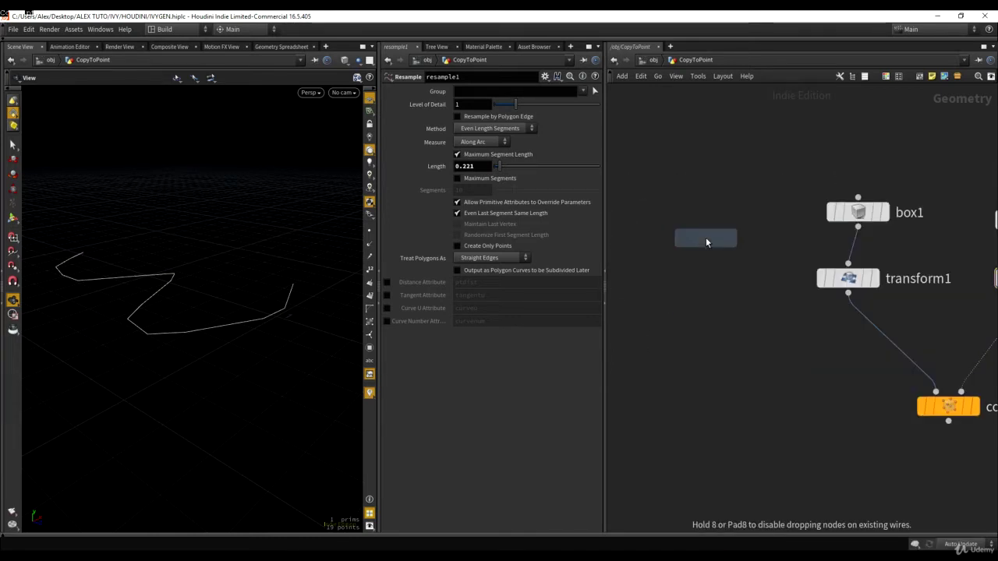
pyautogui.click(706, 237)
pyautogui.click(738, 205)
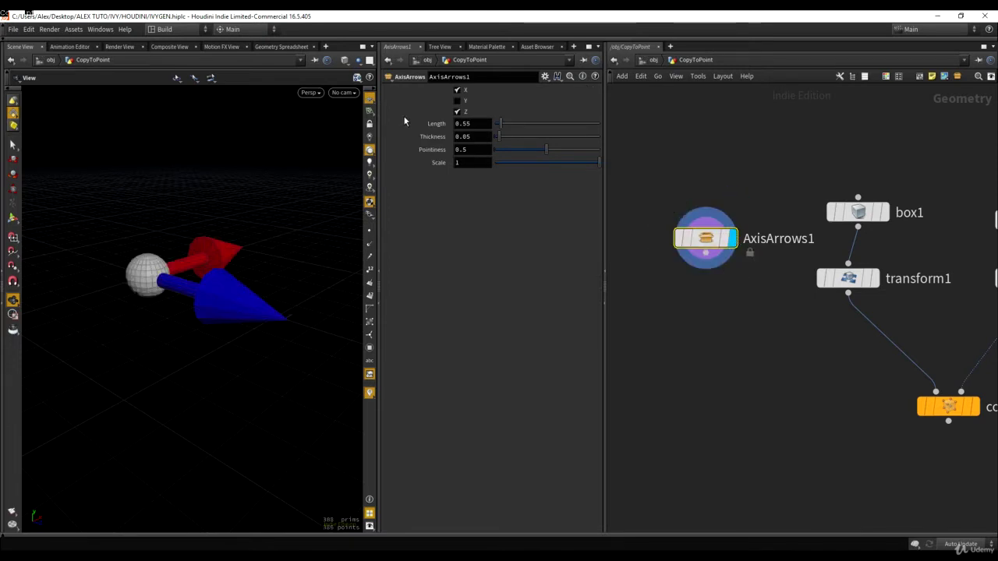
# - Enable the Y axis on AxisArrows1 and set its scale to 0.368
pyautogui.click(466, 103)
pyautogui.moveTo(590, 163); pyautogui.dragTo(533, 163)
pyautogui.moveTo(714, 244); pyautogui.dragTo(710, 240)
pyautogui.moveTo(789, 178); pyautogui.dragTo(890, 381)
pyautogui.click(746, 202)
pyautogui.moveTo(704, 231); pyautogui.dragTo(699, 230)
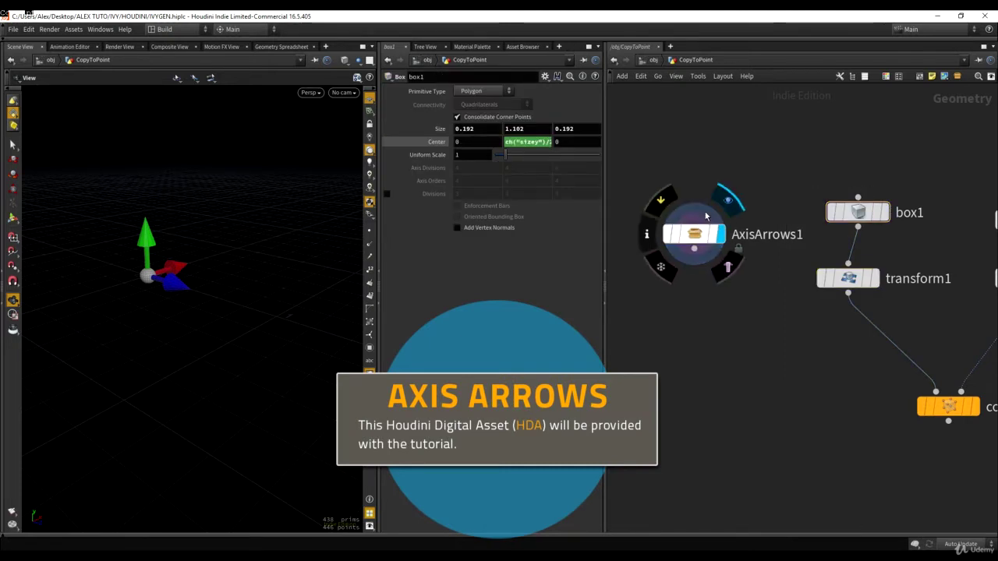
# - Set the AxisArrows1 length to 1.2, thickness to 0.035, pointiness to 0.591 and scale to 0.353
pyautogui.click(694, 233)
pyautogui.moveTo(498, 123)
pyautogui.mouseDown()
pyautogui.moveTo(528, 127)
pyautogui.moveTo(507, 128)
pyautogui.mouseUp()
pyautogui.moveTo(265, 249); pyautogui.dragTo(86, 265)
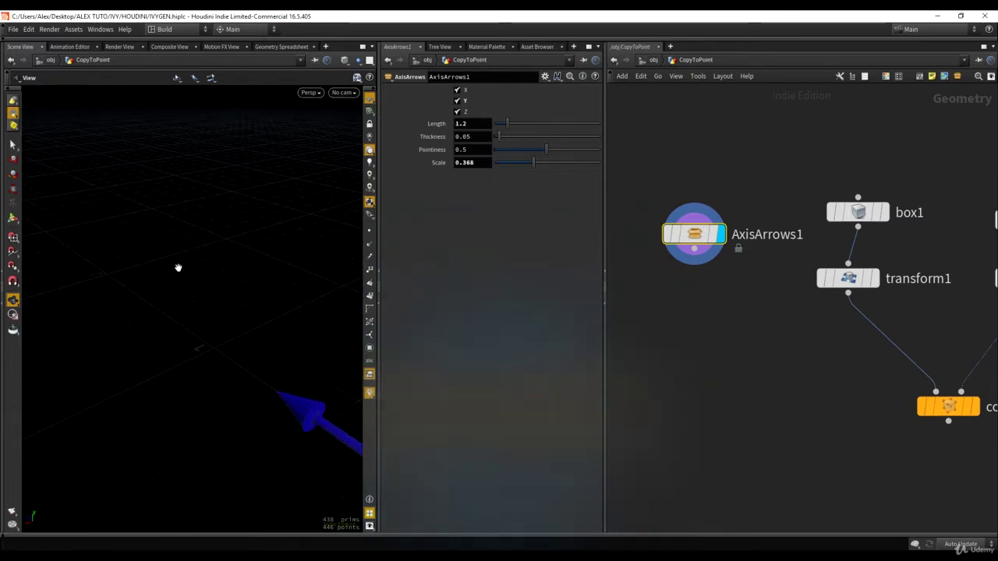
pyautogui.hotkey('space', 'f')
pyautogui.moveTo(229, 266); pyautogui.dragTo(282, 283)
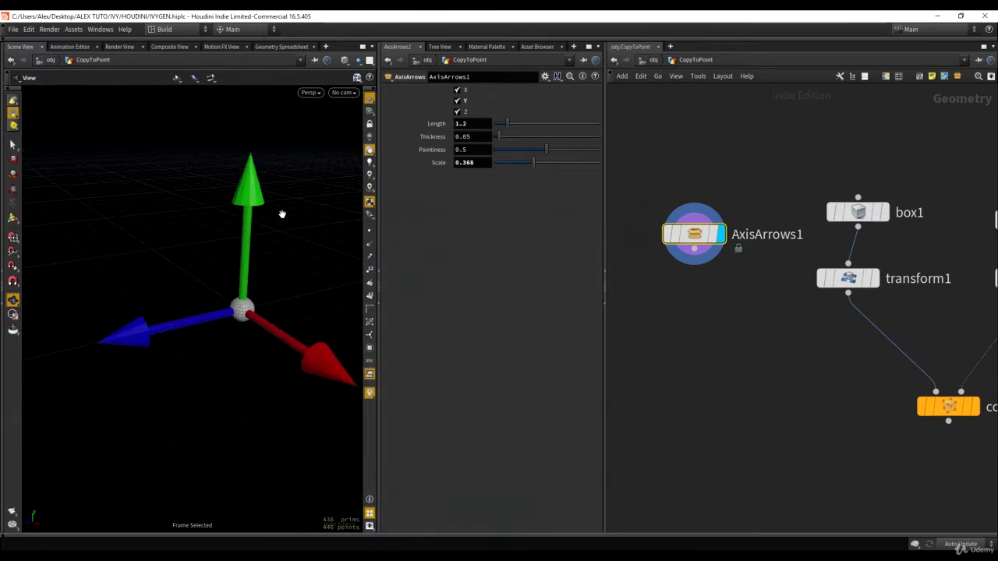
pyautogui.moveTo(499, 139); pyautogui.dragTo(531, 173)
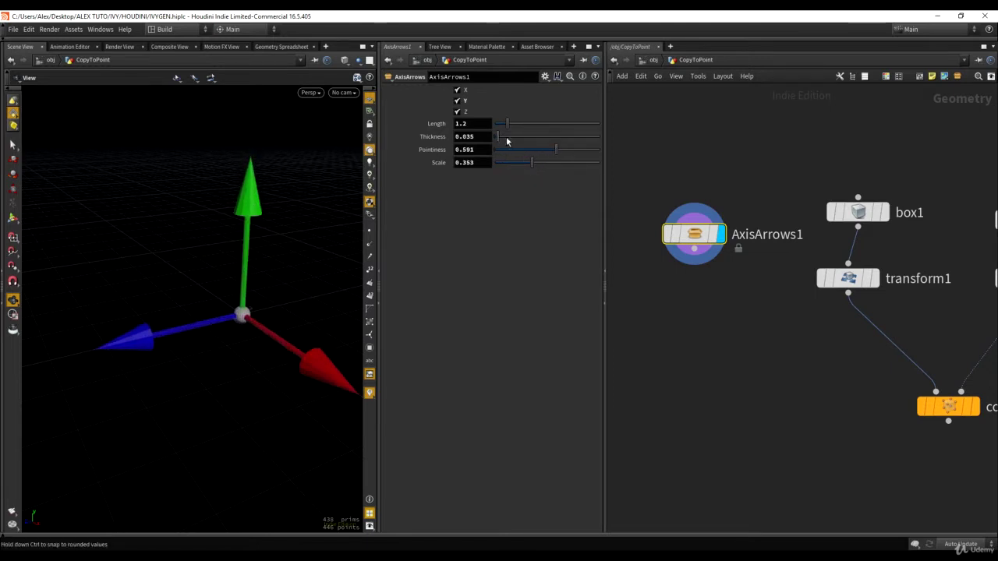
# - Try switching the X, Y and Z arrows of AxisArrows1 off and back on
pyautogui.click(458, 90)
pyautogui.click(457, 101)
pyautogui.click(457, 111)
pyautogui.click(458, 111)
pyautogui.click(458, 100)
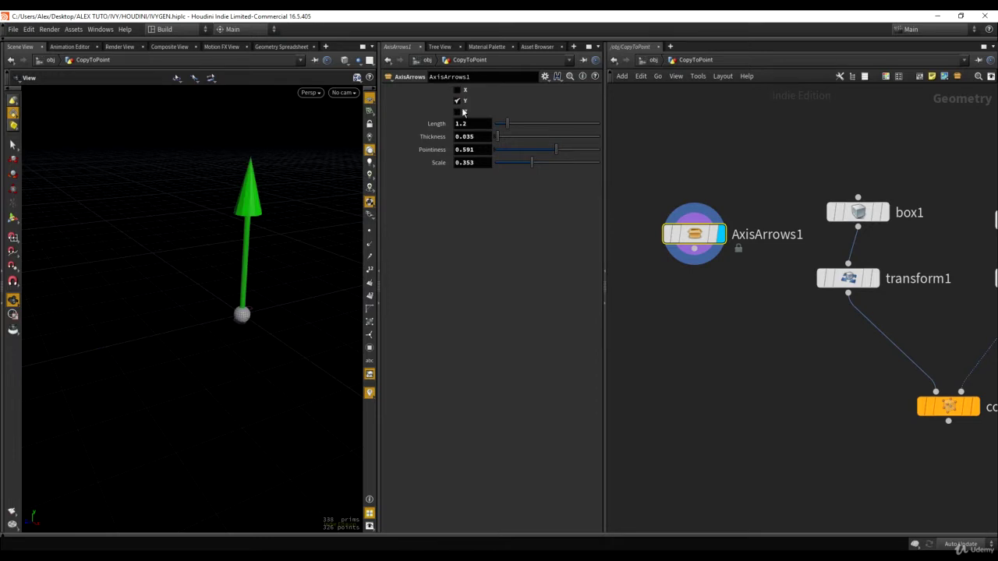
pyautogui.click(458, 89)
# - Allow editing of the AxisArrows1 asset's contents and open its internal network
pyautogui.doubleClick(708, 262)
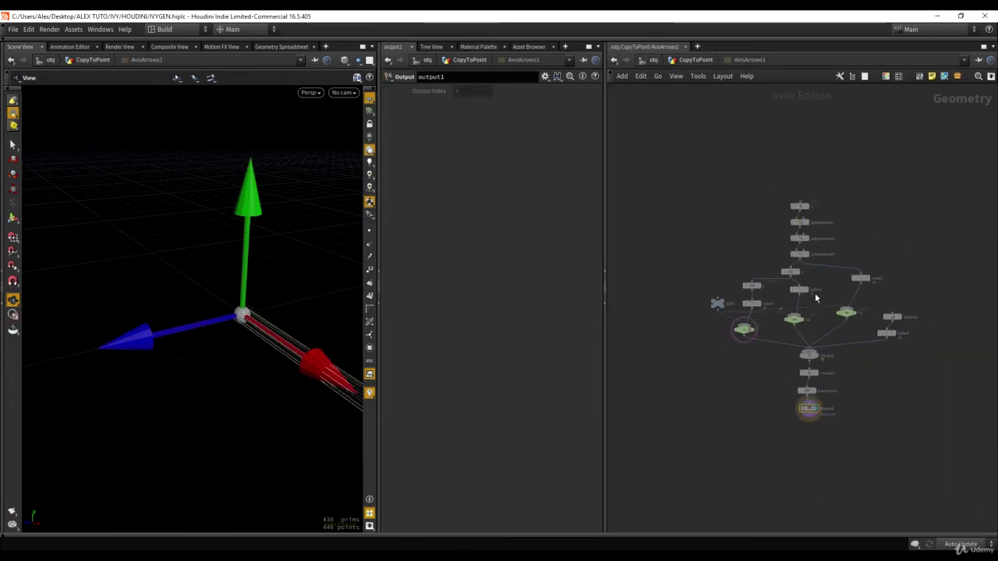
pyautogui.press('u')
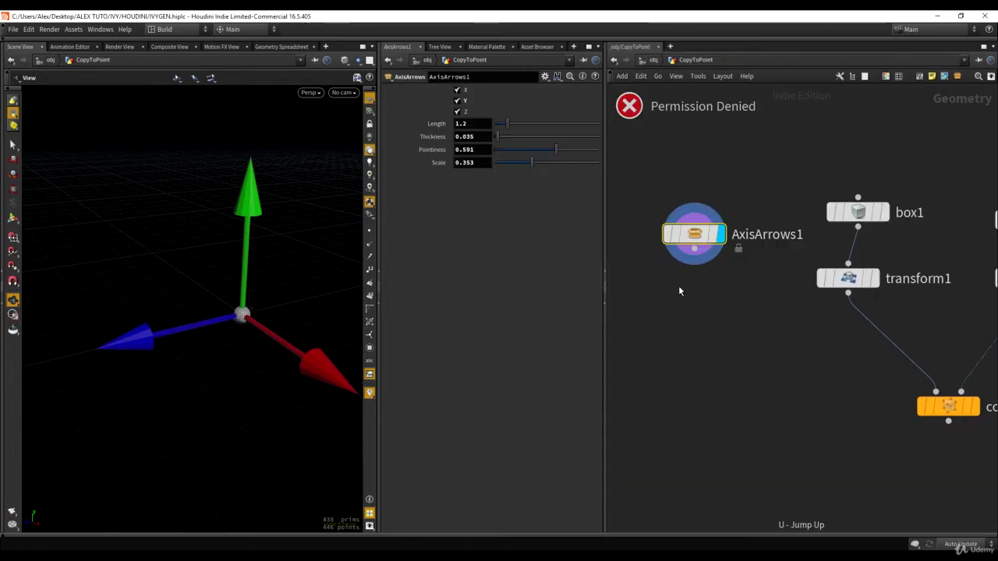
pyautogui.rightClick(698, 233)
pyautogui.click(730, 372)
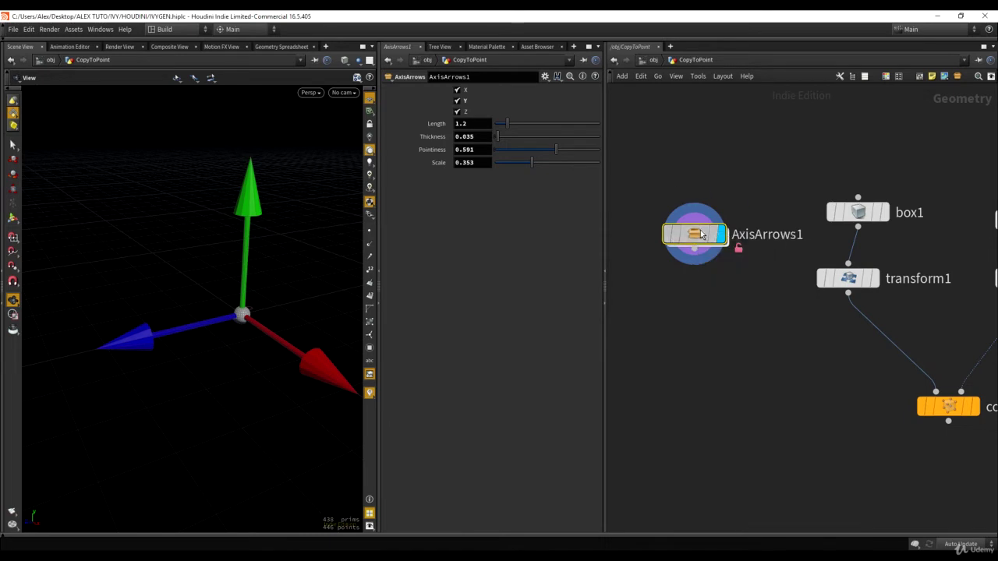
pyautogui.doubleClick(712, 250)
# - Inspect the Y tube node and polyextrude1 by displaying each one in the Scene View
pyautogui.moveTo(696, 156); pyautogui.dragTo(821, 218)
pyautogui.click(763, 184)
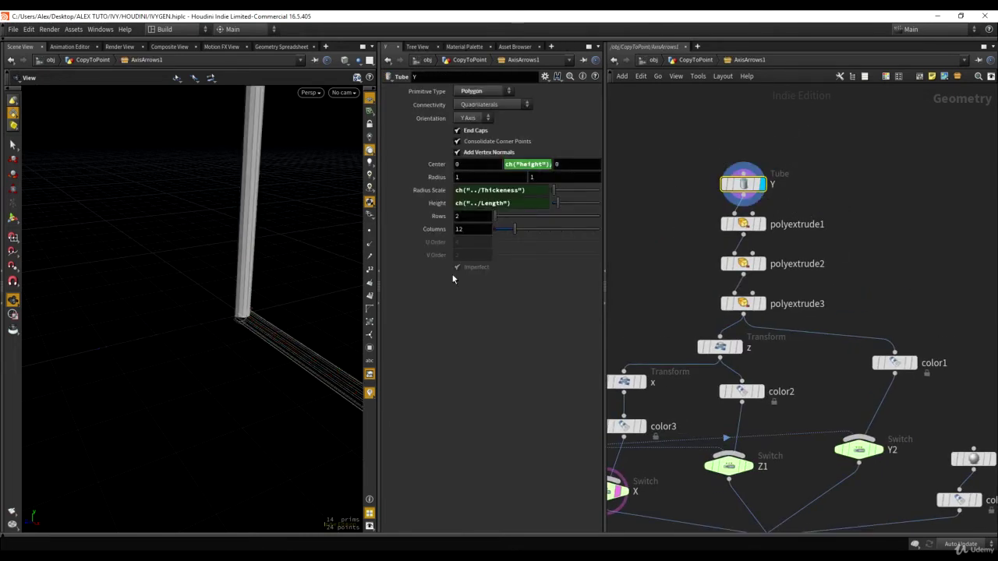
pyautogui.hotkey('space', 'g')
pyautogui.click(768, 206)
pyautogui.click(762, 225)
pyautogui.click(752, 226)
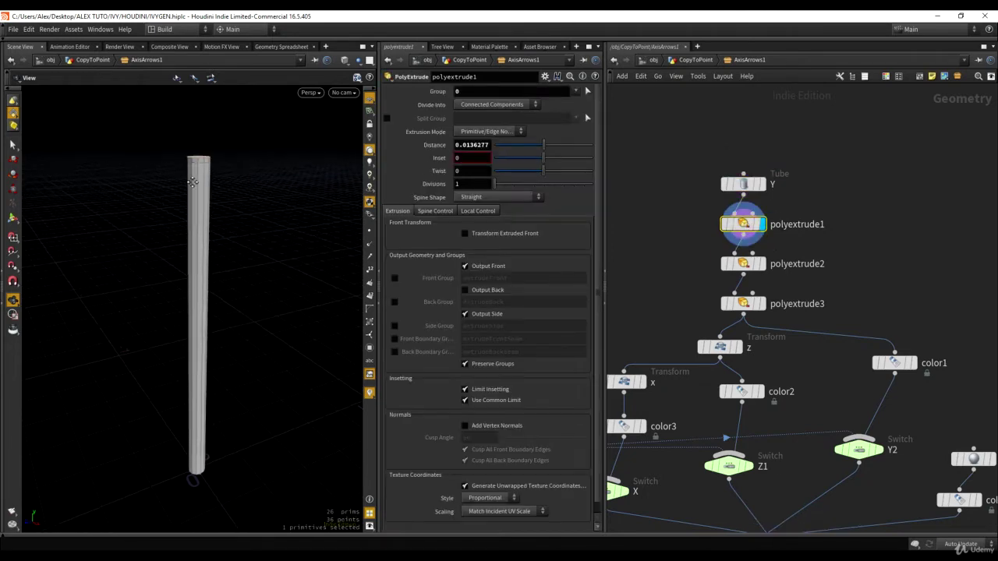
# - With polyextrude3 displayed, try a distance of 0.2 on polyextrude1, then undo the change
pyautogui.moveTo(830, 251); pyautogui.dragTo(663, 276)
pyautogui.moveTo(657, 288); pyautogui.dragTo(860, 325)
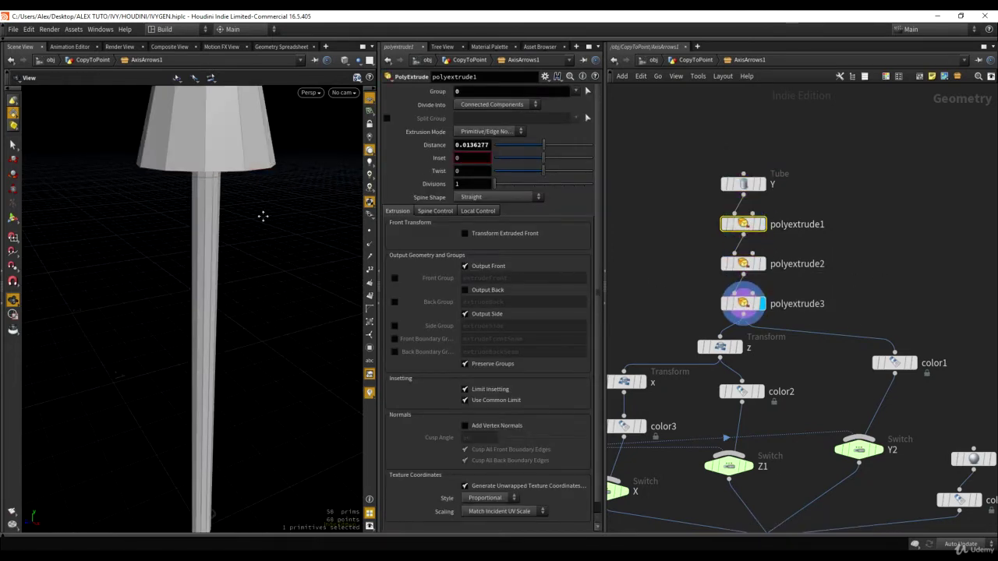
pyautogui.moveTo(263, 215); pyautogui.dragTo(152, 268, button='right')
pyautogui.moveTo(557, 145); pyautogui.dragTo(563, 148)
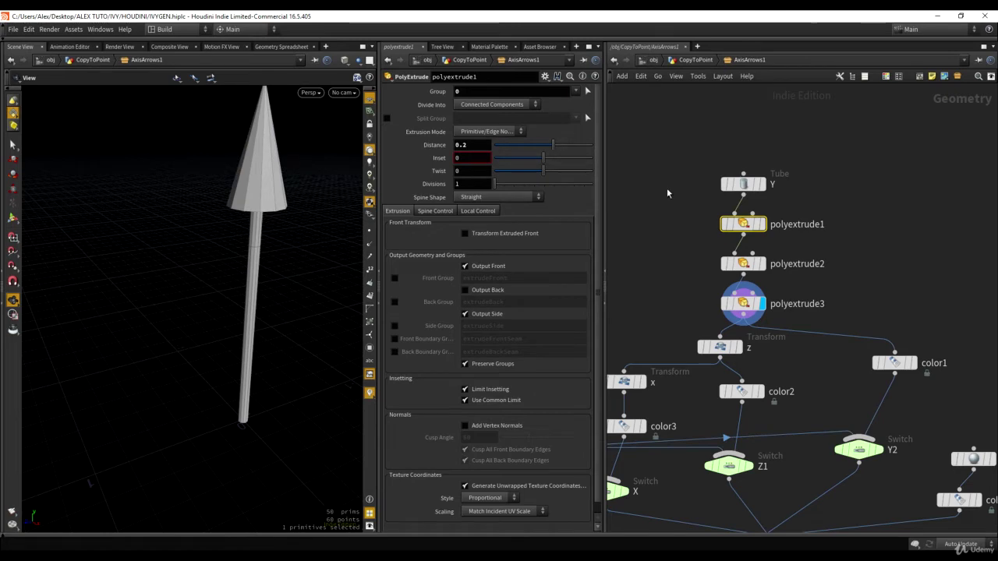
pyautogui.hotkey('ctrl', 'z')
# - Examine the extrusion settings of polyextrude2 and the expression driving the distance of polyextrude3
pyautogui.click(739, 264)
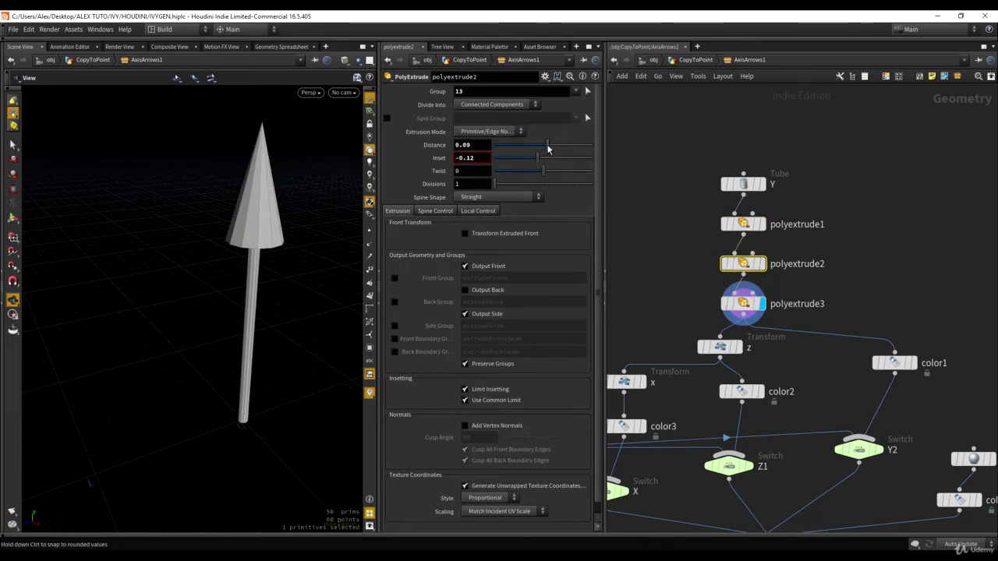
pyautogui.click(737, 303)
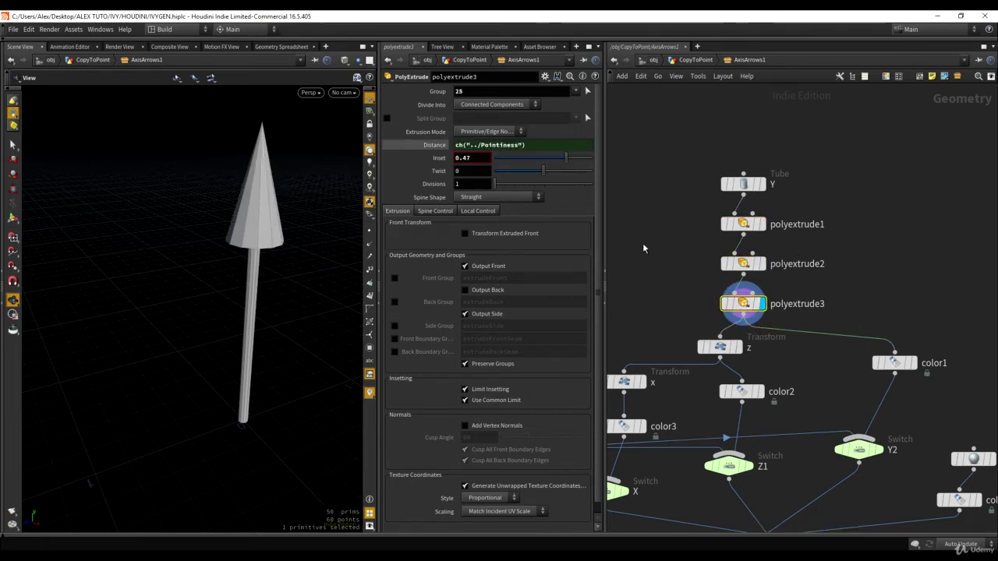
pyautogui.click(434, 147)
pyautogui.keyDown('ctrl'); pyautogui.keyDown('shift'); pyautogui.click(477, 146); pyautogui.keyUp('shift'); pyautogui.keyUp('ctrl')
pyautogui.moveTo(568, 146)
pyautogui.mouseDown()
pyautogui.moveTo(548, 145)
pyautogui.moveTo(571, 145)
pyautogui.mouseUp()
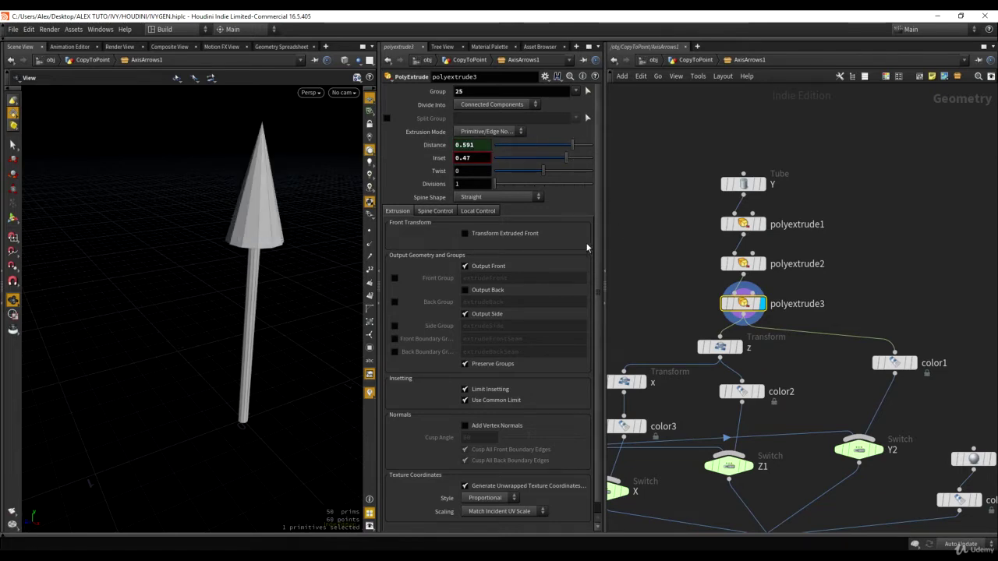
# - Display the z Transform node and follow the arrow branches below it in the network
pyautogui.moveTo(649, 227); pyautogui.dragTo(704, 154, button='middle')
pyautogui.moveTo(733, 229); pyautogui.dragTo(764, 217, button='middle')
pyautogui.press('r')
pyautogui.click(799, 262)
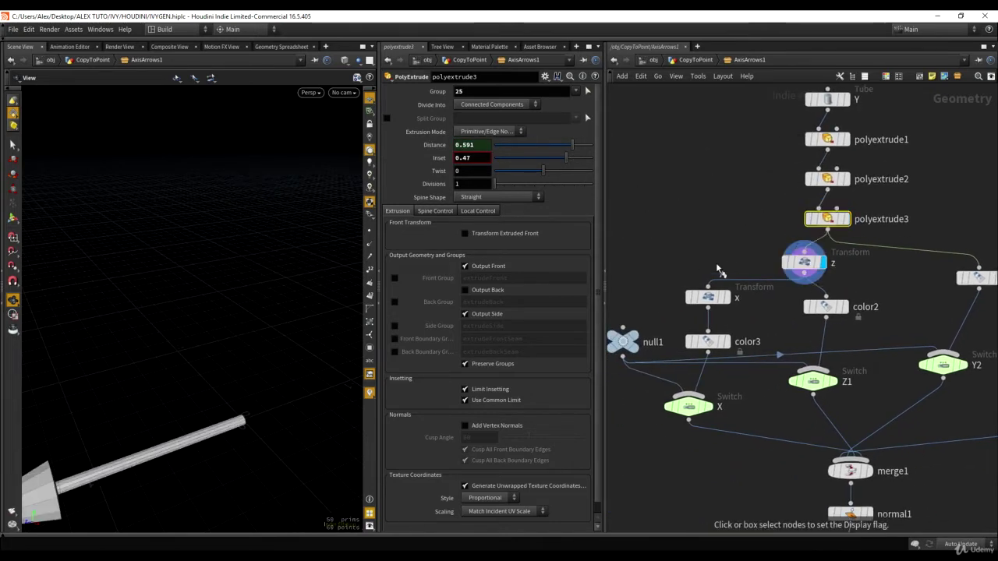
pyautogui.moveTo(731, 274); pyautogui.dragTo(733, 214, button='middle')
pyautogui.press('r')
pyautogui.scroll(-3, 733, 218)
pyautogui.press('r')
# - Follow the network through merge1, normal1 and transform1, and display the output1 node with the complete axis arrows
pyautogui.moveTo(663, 347); pyautogui.dragTo(811, 295)
pyautogui.moveTo(865, 309); pyautogui.dragTo(889, 279)
pyautogui.moveTo(882, 328); pyautogui.dragTo(736, 295, button='middle')
pyautogui.moveTo(843, 307); pyautogui.dragTo(815, 282)
pyautogui.moveTo(761, 387); pyautogui.dragTo(828, 360, button='middle')
pyautogui.press('r')
pyautogui.moveTo(829, 360); pyautogui.dragTo(737, 351)
pyautogui.moveTo(839, 377); pyautogui.dragTo(737, 381)
pyautogui.click(737, 382)
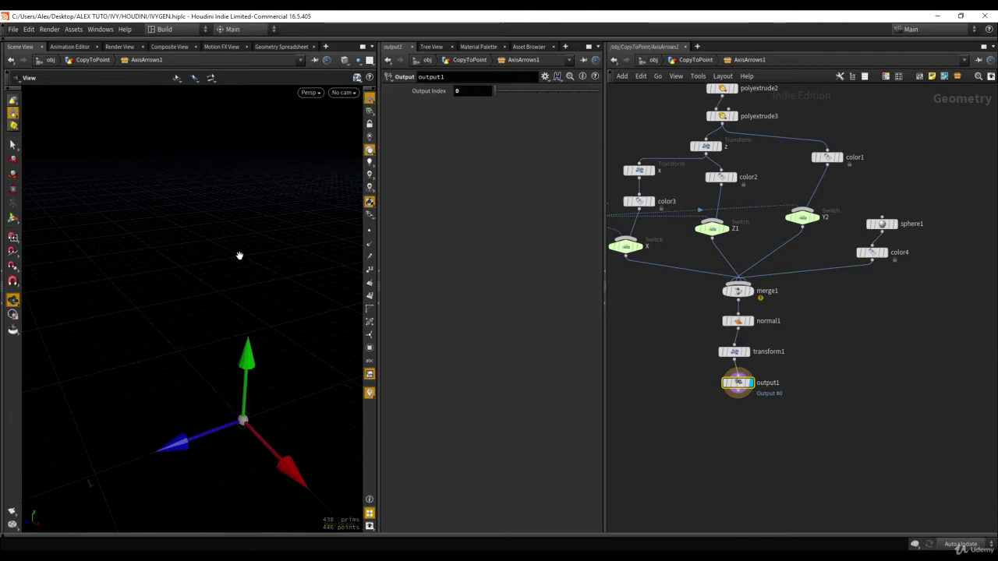
# - Leave the asset's internal network and match the AxisArrows1 node to its current asset definition
pyautogui.press('u')
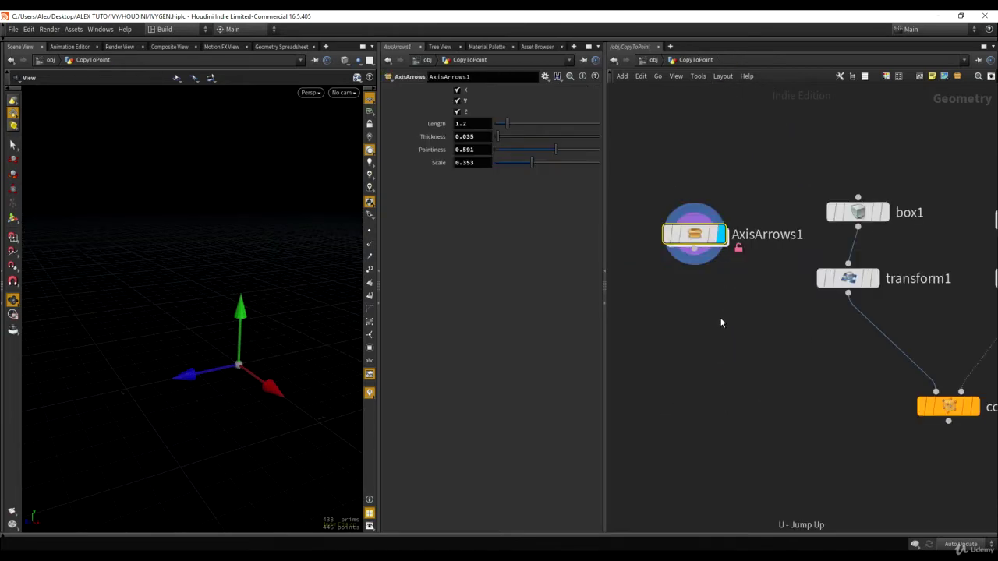
pyautogui.rightClick(694, 233)
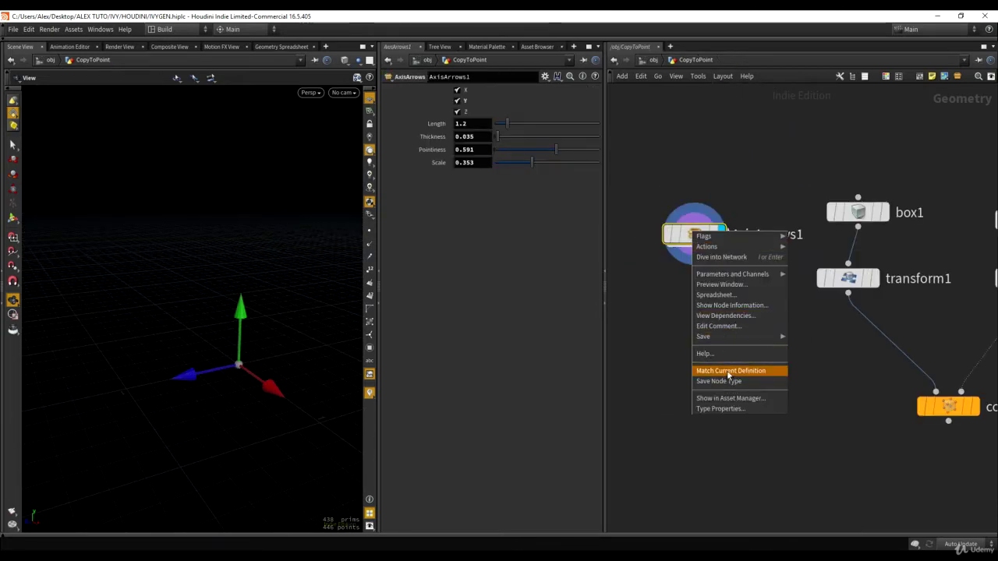
pyautogui.click(728, 371)
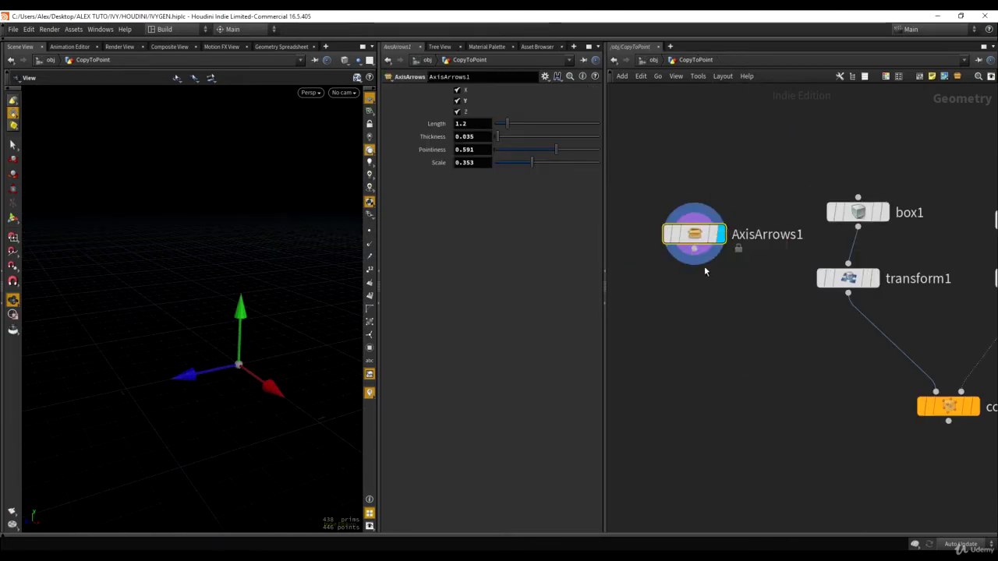
# - Add a Merge node combining transform1 and AxisArrows1, display it, and inspect the box together with the axis arrows
pyautogui.press('Tab')
pyautogui.write('merge')
pyautogui.press('Return')
pyautogui.click(732, 337)
pyautogui.moveTo(848, 295); pyautogui.dragTo(724, 321)
pyautogui.moveTo(694, 249); pyautogui.dragTo(724, 321)
pyautogui.click(751, 337)
pyautogui.moveTo(234, 280); pyautogui.dragTo(252, 255, button='right')
pyautogui.hotkey('space', 'f')
pyautogui.moveTo(226, 335); pyautogui.dragTo(236, 305, button='right')
pyautogui.moveTo(235, 304); pyautogui.dragTo(220, 271)
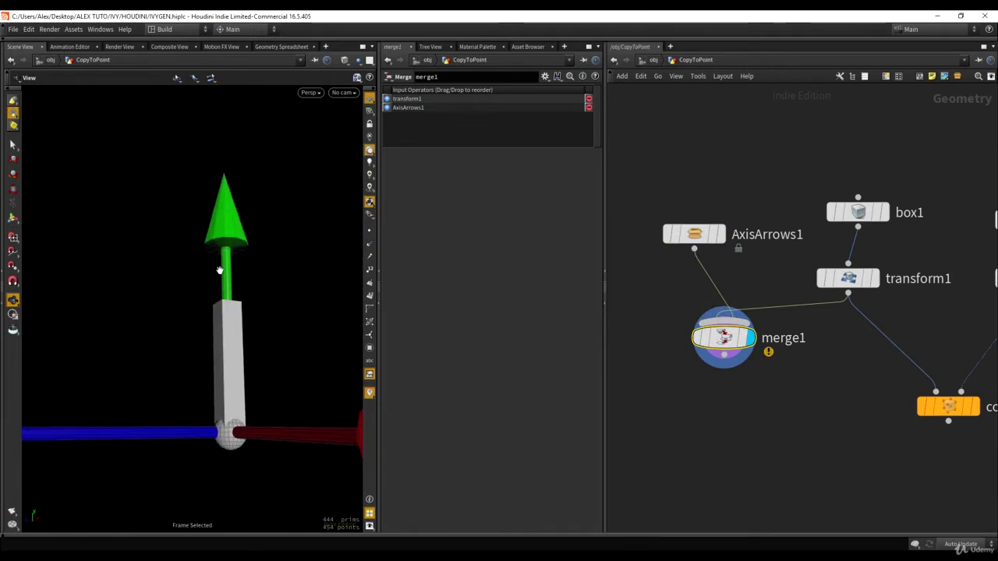
pyautogui.moveTo(231, 310); pyautogui.dragTo(228, 305)
# - Feed the merged box and arrows into copytopoints1 as the geometry to copy, and display the copies
pyautogui.moveTo(801, 489); pyautogui.dragTo(712, 457, button='middle')
pyautogui.moveTo(860, 382); pyautogui.dragTo(860, 407)
pyautogui.moveTo(636, 306); pyautogui.dragTo(875, 406)
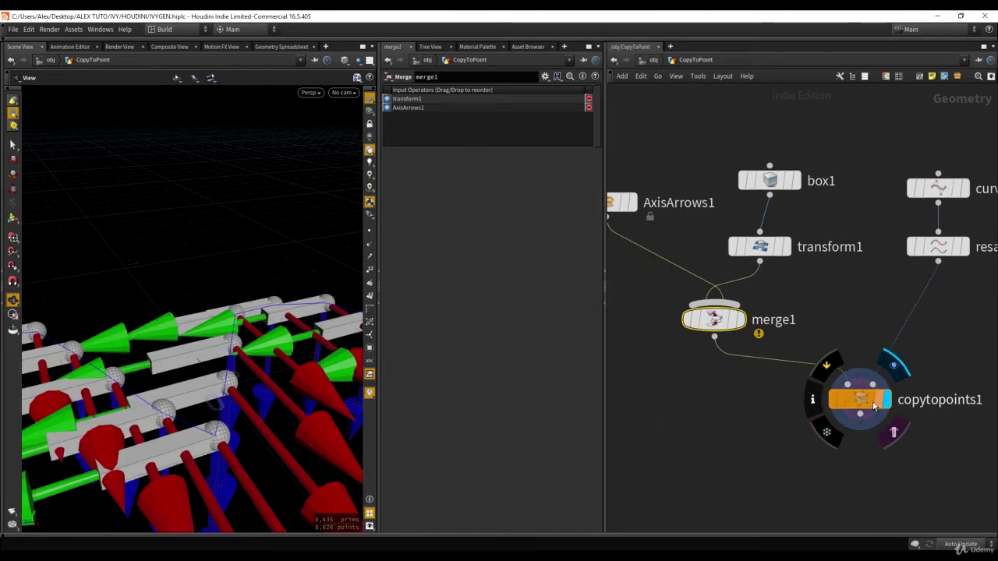
pyautogui.click(872, 402)
# - Insert a Transform node between merge1 and copytopoints1 and set its uniform scale to 0.3
pyautogui.moveTo(676, 409); pyautogui.dragTo(725, 305)
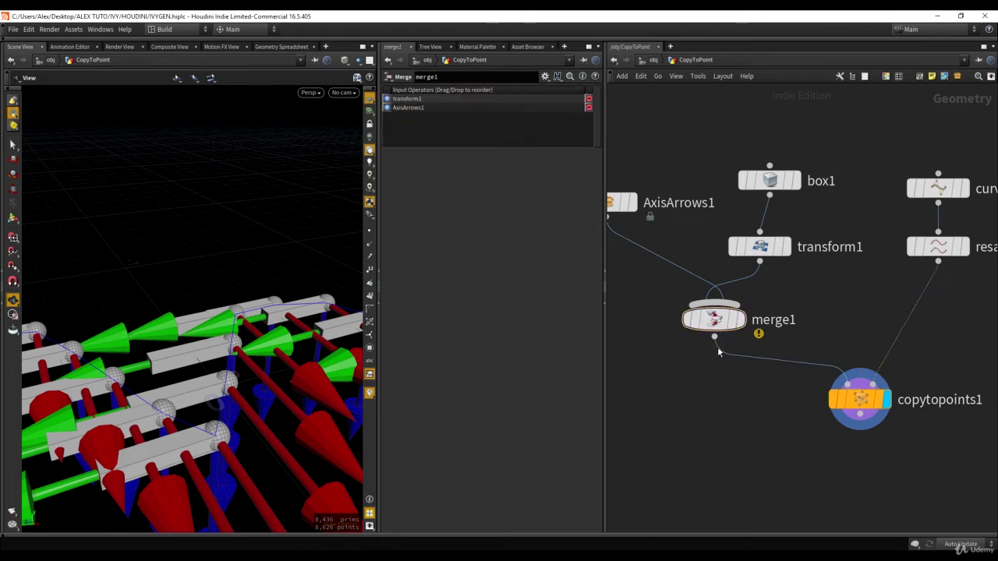
pyautogui.press('Tab')
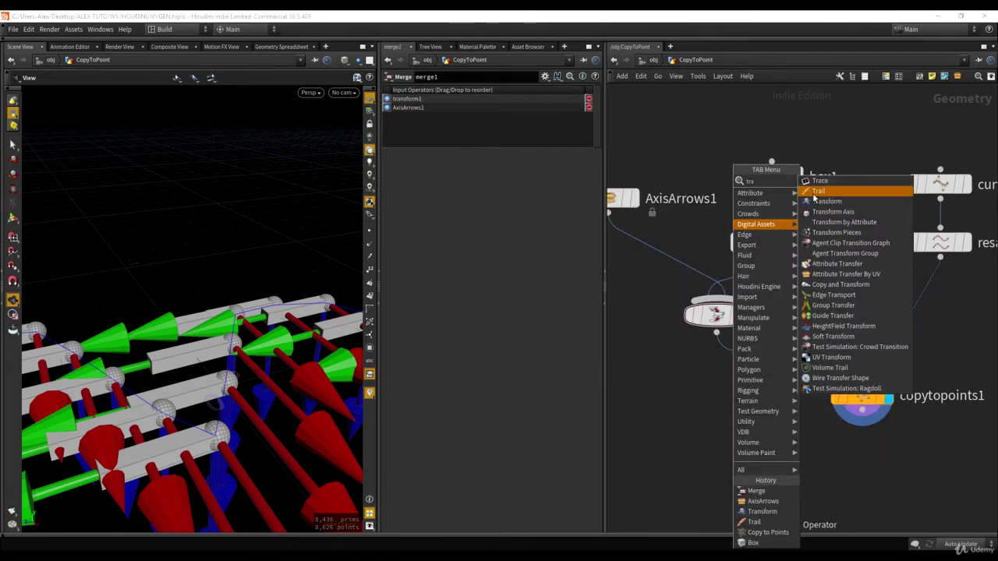
pyautogui.click(814, 195)
pyautogui.click(738, 344)
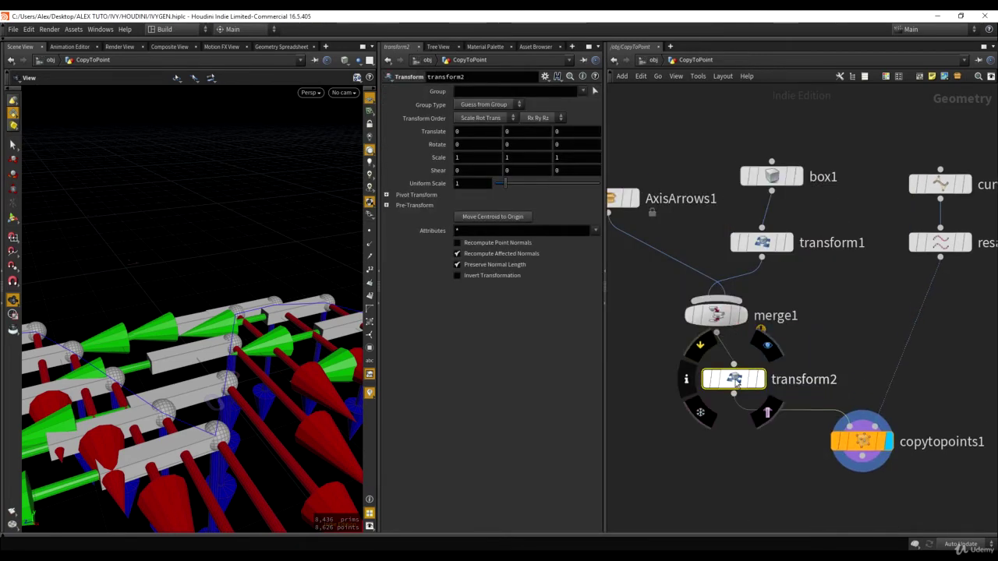
pyautogui.moveTo(504, 191); pyautogui.dragTo(498, 191)
pyautogui.moveTo(274, 251); pyautogui.dragTo(287, 311)
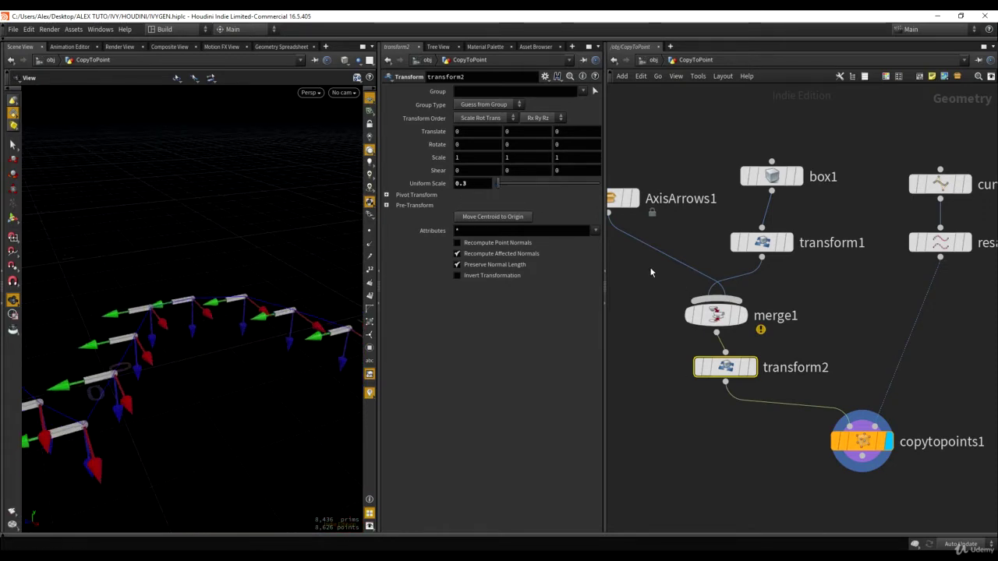
# - Set the length of AxisArrows1 to 0.9 and inspect the arrows on the copies
pyautogui.moveTo(668, 278); pyautogui.dragTo(709, 306, button='middle')
pyautogui.click(647, 226)
pyautogui.moveTo(509, 124); pyautogui.dragTo(504, 124)
pyautogui.moveTo(267, 298)
pyautogui.mouseDown()
pyautogui.moveTo(194, 294)
pyautogui.moveTo(232, 305)
pyautogui.moveTo(214, 340)
pyautogui.moveTo(222, 357)
pyautogui.moveTo(323, 278)
pyautogui.moveTo(272, 285)
pyautogui.mouseUp()
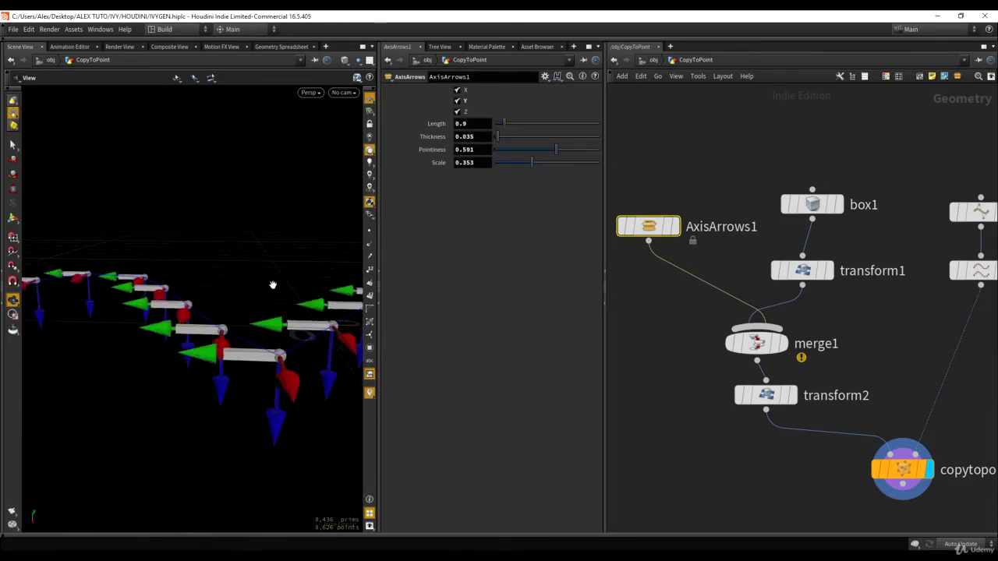
pyautogui.moveTo(244, 321); pyautogui.dragTo(358, 377)
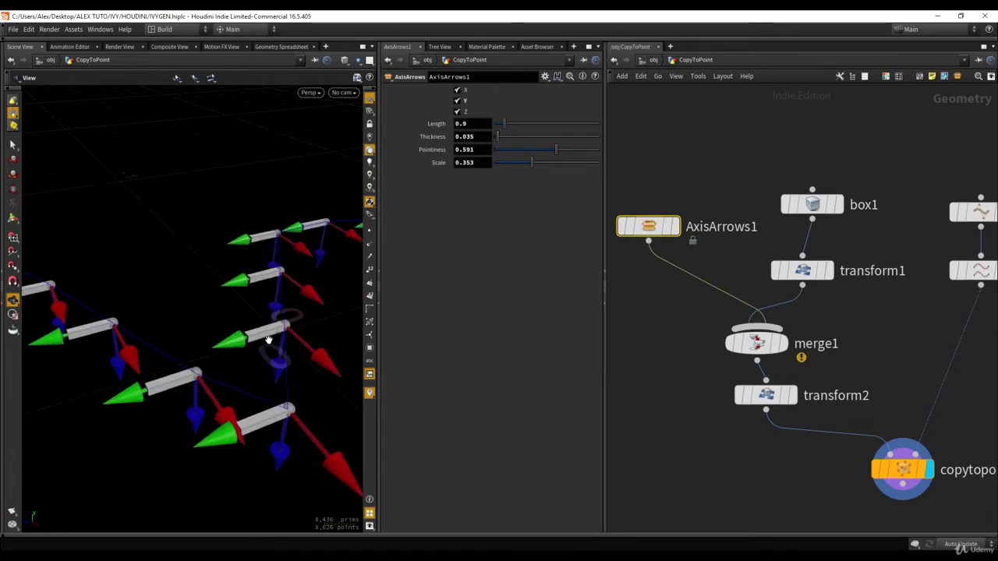
# - Display AxisArrows1 and then copytopoints1 to compare the source axes with the orientation of the copies along the curve
pyautogui.click(675, 226)
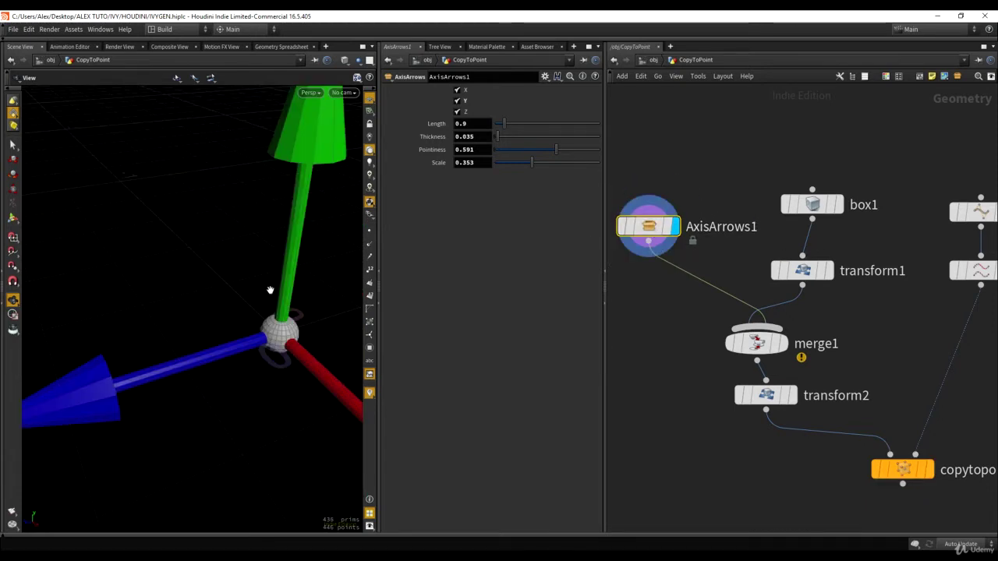
pyautogui.moveTo(248, 368); pyautogui.dragTo(238, 370)
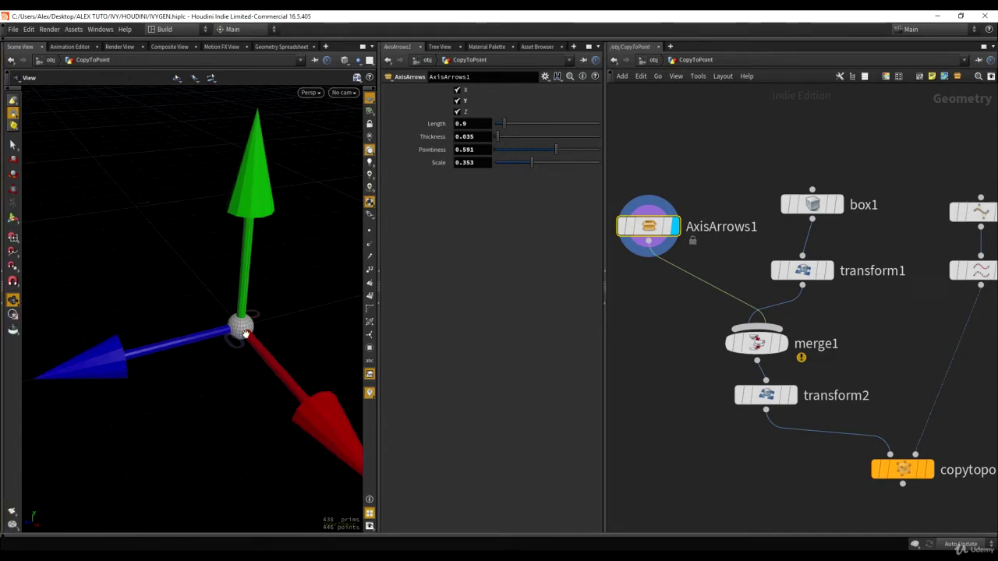
pyautogui.moveTo(885, 418); pyautogui.dragTo(751, 340, button='middle')
pyautogui.scroll(1, 752, 340)
pyautogui.click(806, 403)
pyautogui.click(771, 403)
pyautogui.moveTo(191, 351); pyautogui.dragTo(200, 323)
pyautogui.scroll(5, 190, 375)
pyautogui.scroll(-2, 158, 291)
pyautogui.moveTo(200, 323); pyautogui.dragTo(176, 307, button='middle')
pyautogui.moveTo(176, 306); pyautogui.dragTo(142, 337)
pyautogui.moveTo(317, 232); pyautogui.dragTo(251, 339)
pyautogui.moveTo(162, 345); pyautogui.dragTo(202, 351)
pyautogui.moveTo(239, 275); pyautogui.dragTo(226, 300)
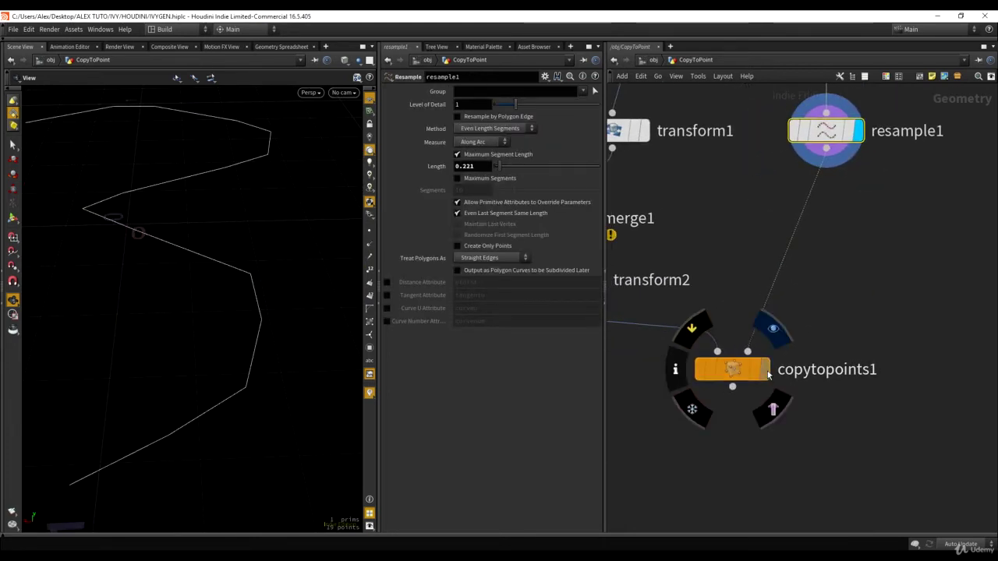
# - Display copytopoints1 and check the orientation priorities for N and up in the SideFX instancing attributes page in the browser
pyautogui.click(732, 364)
pyautogui.hotkey('alt', 'Tab')
pyautogui.click(196, 382)
pyautogui.click(443, 287)
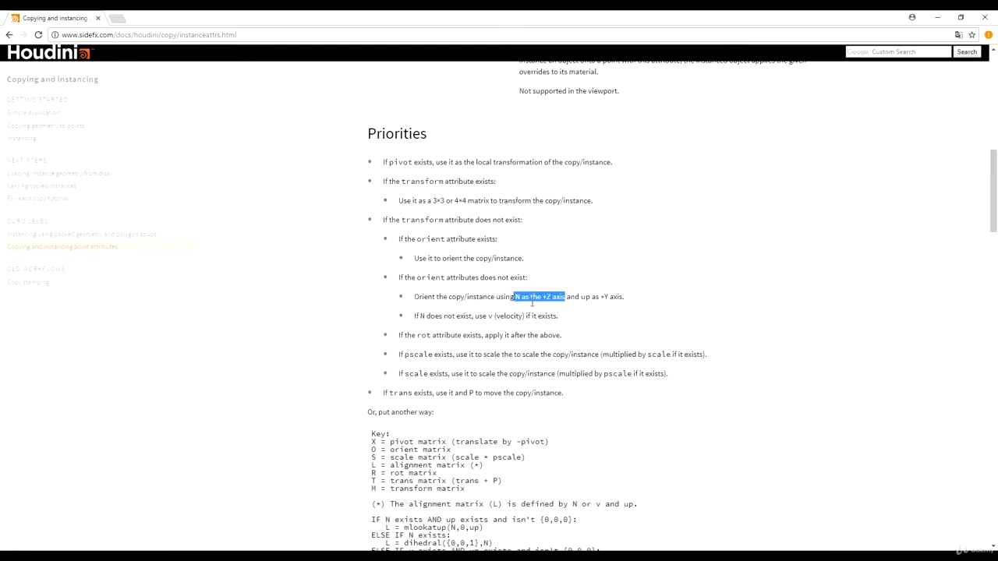
pyautogui.hotkey('alt', 'Tab')
# - Insert a Point Wrangle between resample1 and the target points input of copytopoints1, display it, and open its VEXpression for editing
pyautogui.moveTo(846, 296); pyautogui.dragTo(869, 279, button='middle')
pyautogui.press('Tab')
pyautogui.write('wr')
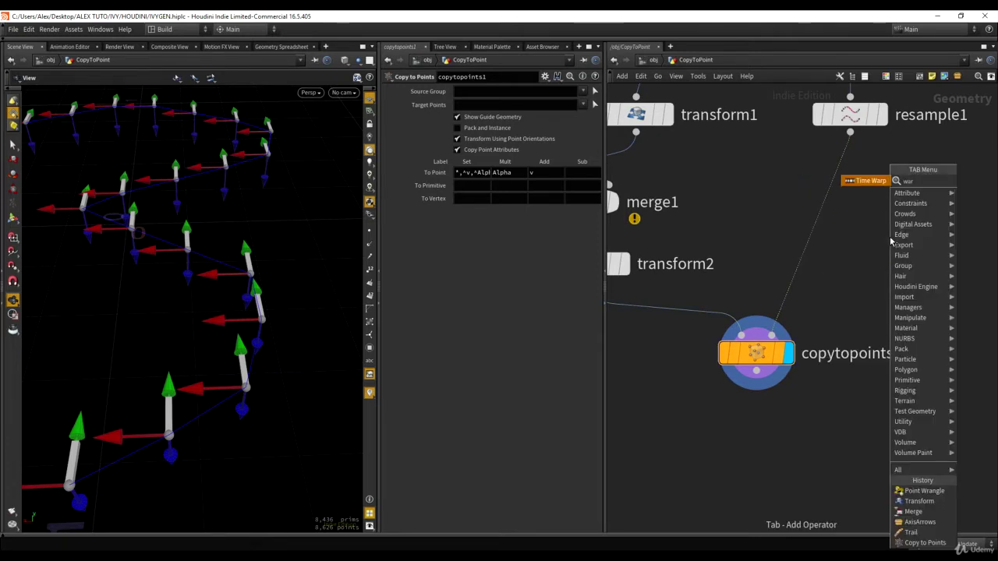
pyautogui.click(853, 213)
pyautogui.click(876, 237)
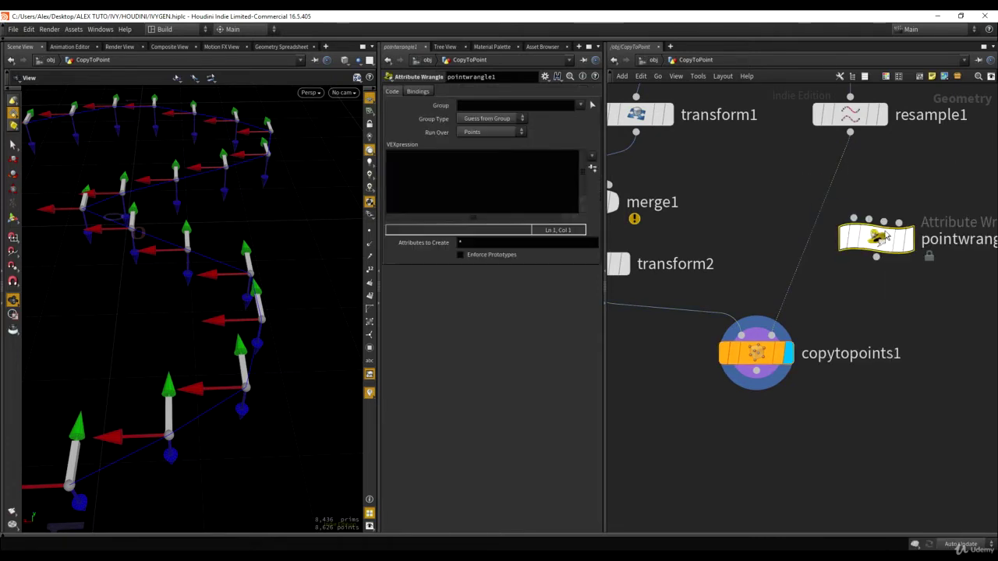
pyautogui.moveTo(850, 132); pyautogui.dragTo(851, 218)
pyautogui.moveTo(876, 257); pyautogui.dragTo(833, 232)
pyautogui.click(866, 230)
pyautogui.click(472, 178)
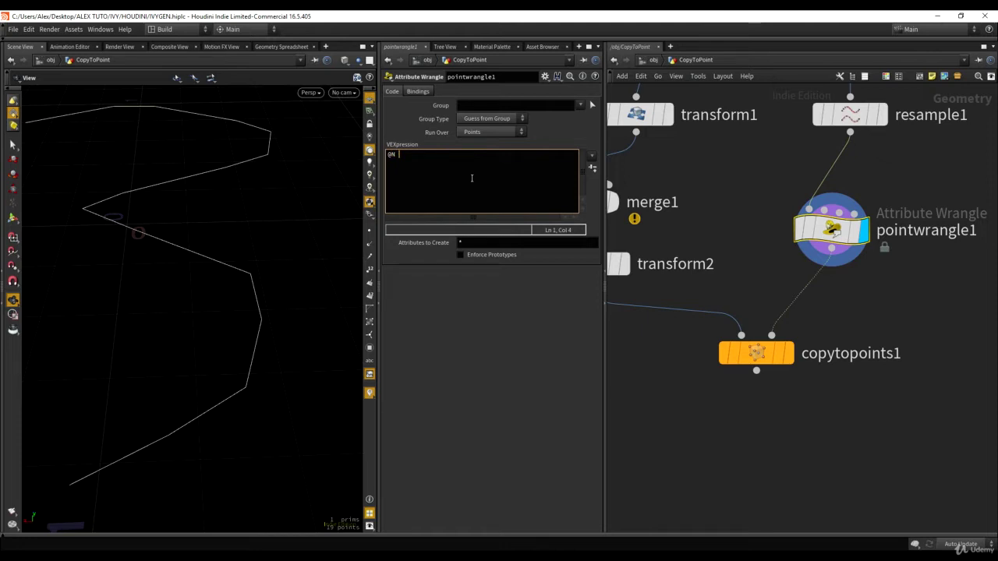
pyautogui.write('jskjdksd')
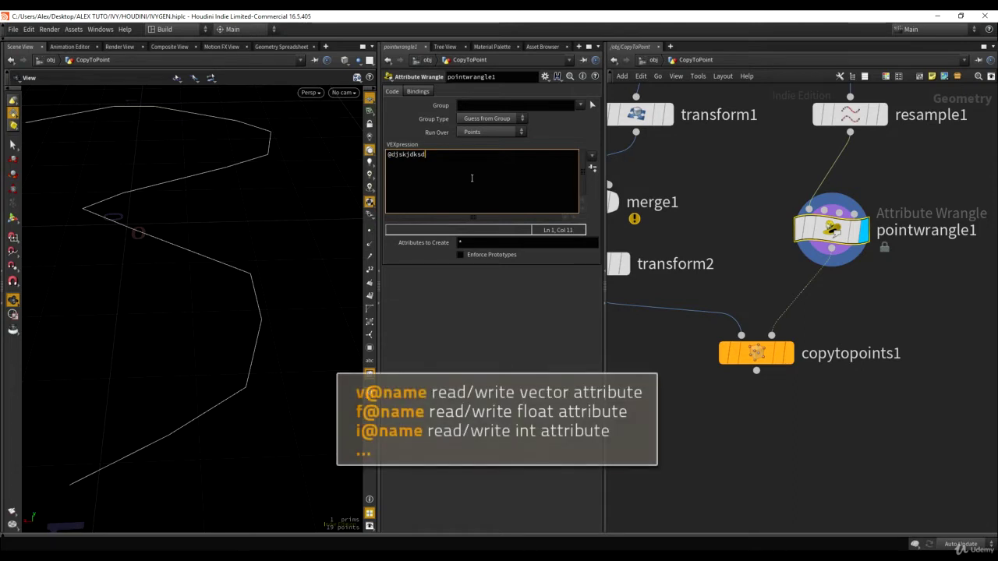
pyautogui.press('BackSpace')
pyautogui.press('BackSpace')
pyautogui.press('BackSpace')
pyautogui.press('BackSpace')
pyautogui.press('BackSpace')
pyautogui.press('BackSpace')
pyautogui.press('BackSpace')
pyautogui.press('BackSpace')
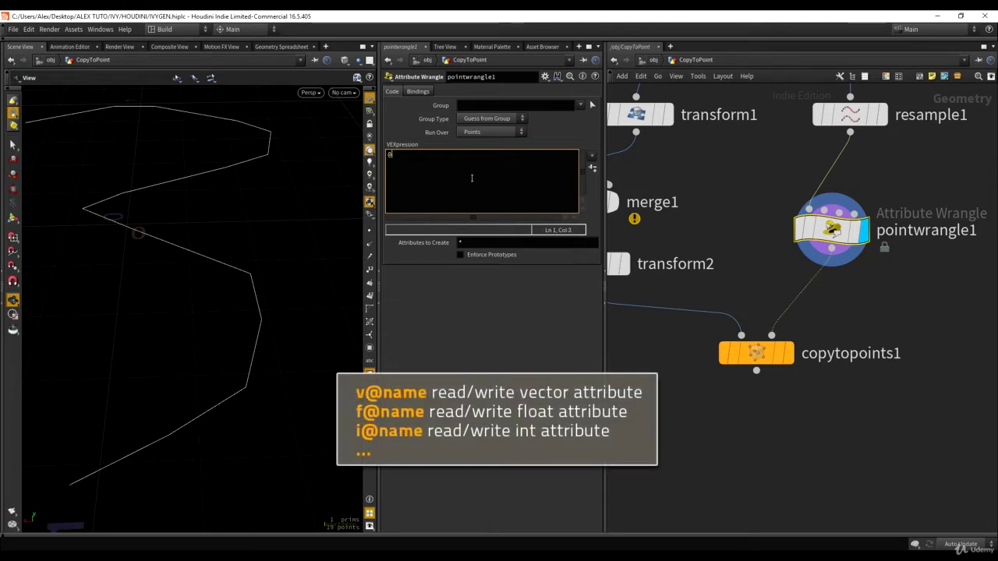
# - Write the wrangle expression v@N = set(1,0,0); to give every curve point a normal along X
pyautogui.press('Home')
pyautogui.write('v')
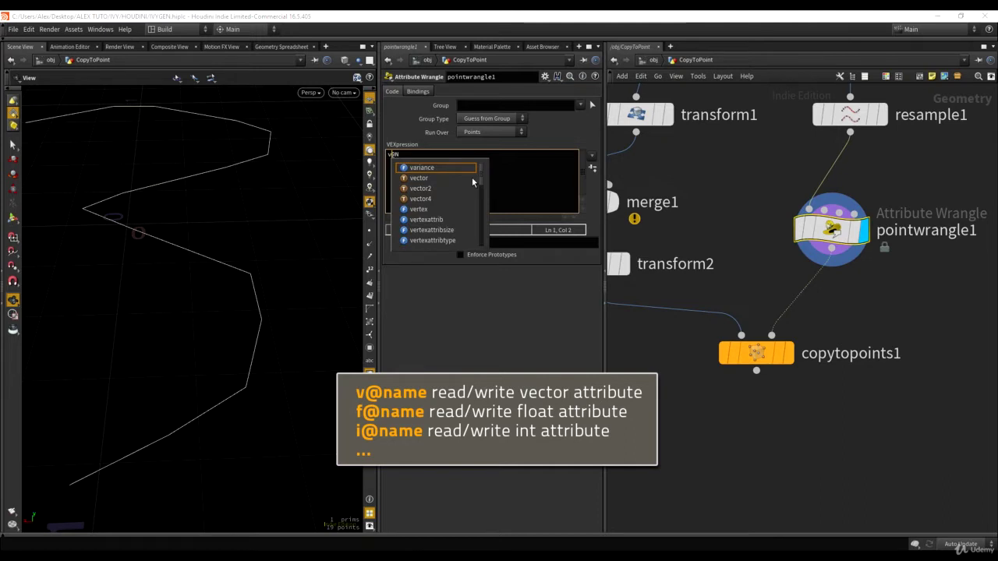
pyautogui.press('End')
pyautogui.write('= s')
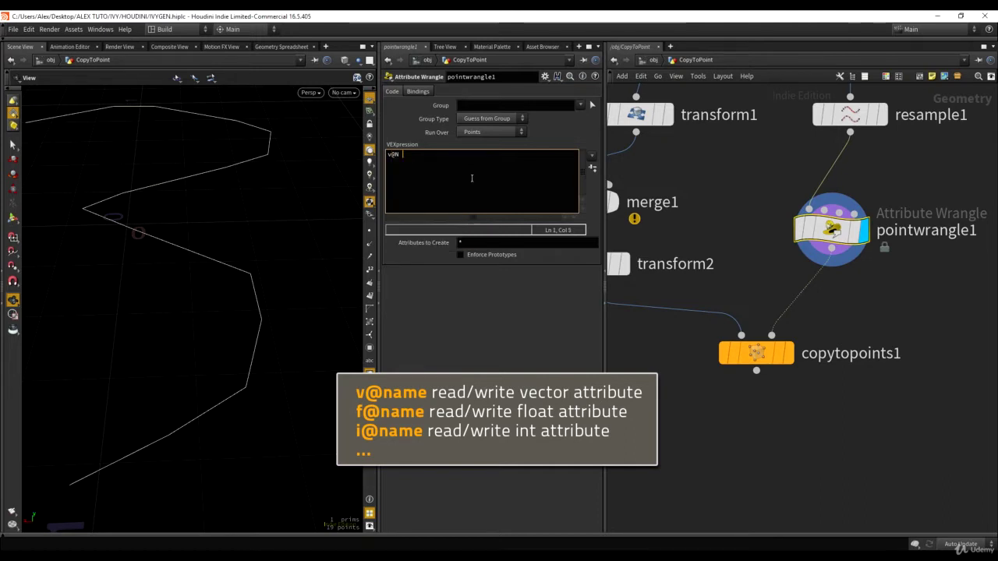
pyautogui.write('et()')
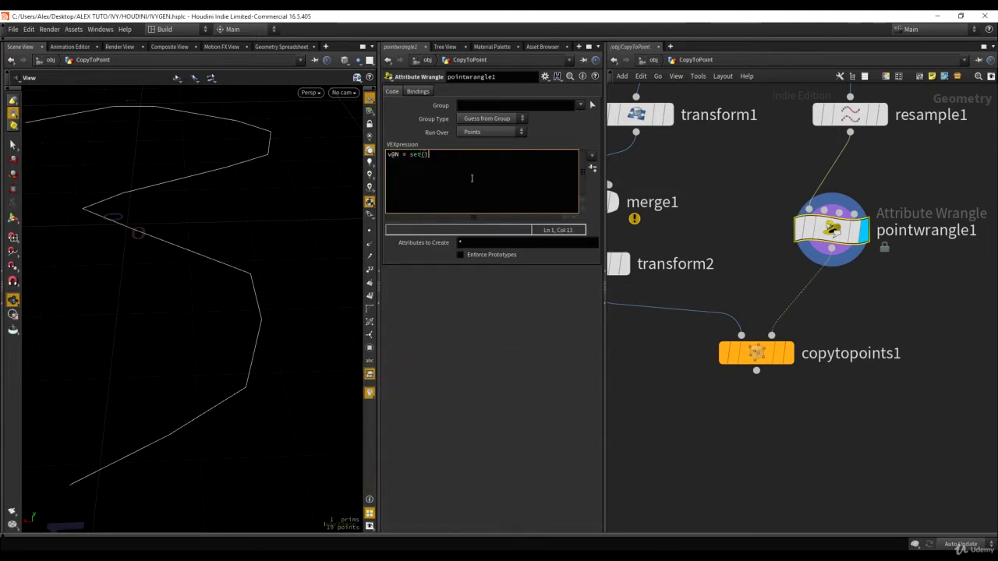
pyautogui.press('Left')
pyautogui.press('Left')
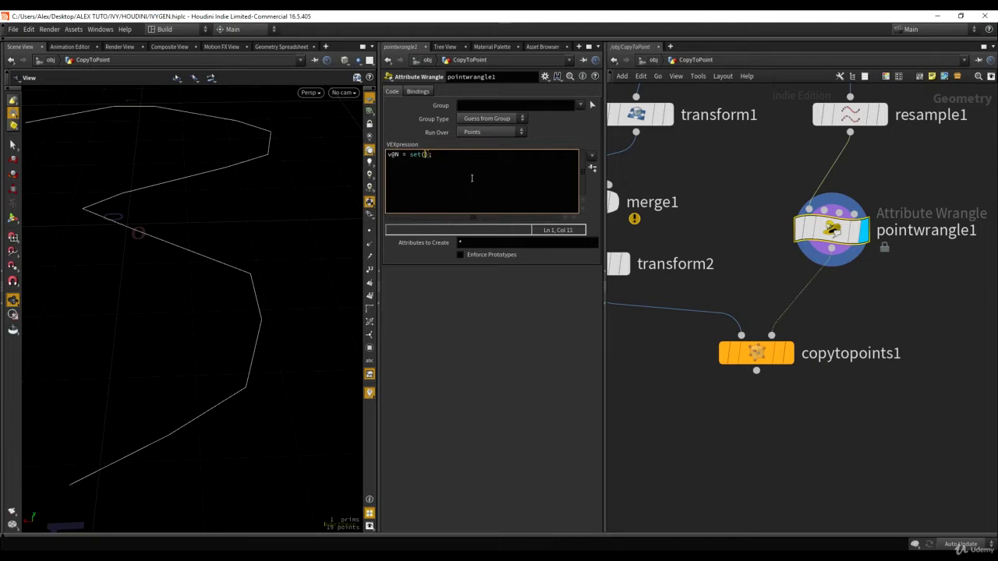
pyautogui.write('1,0,0')
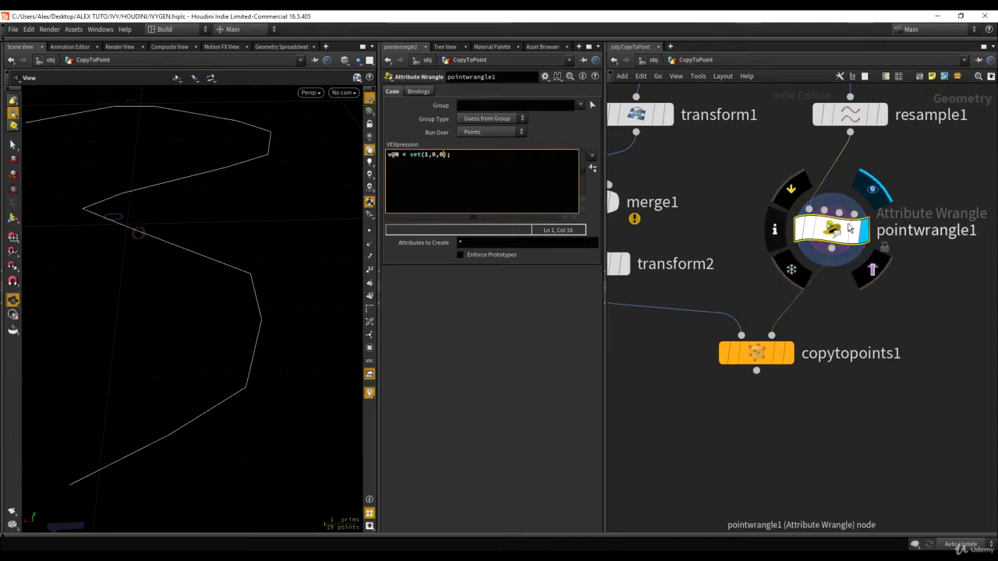
# - Show the point normals in the viewport and inspect their direction along the curve
pyautogui.click(370, 244)
pyautogui.moveTo(310, 255); pyautogui.dragTo(324, 260, button='middle')
pyautogui.moveTo(324, 258); pyautogui.dragTo(190, 196)
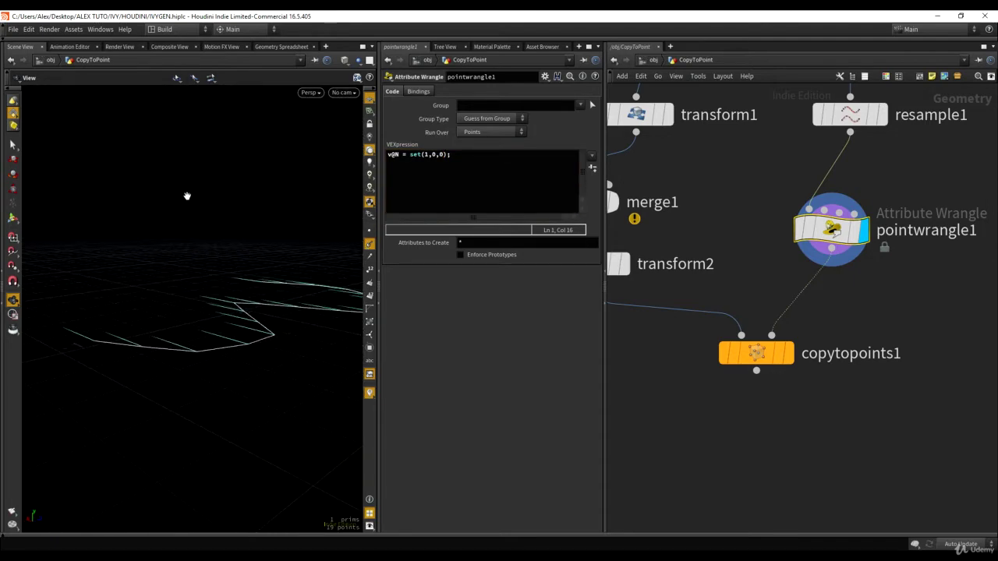
pyautogui.moveTo(205, 267); pyautogui.dragTo(285, 329)
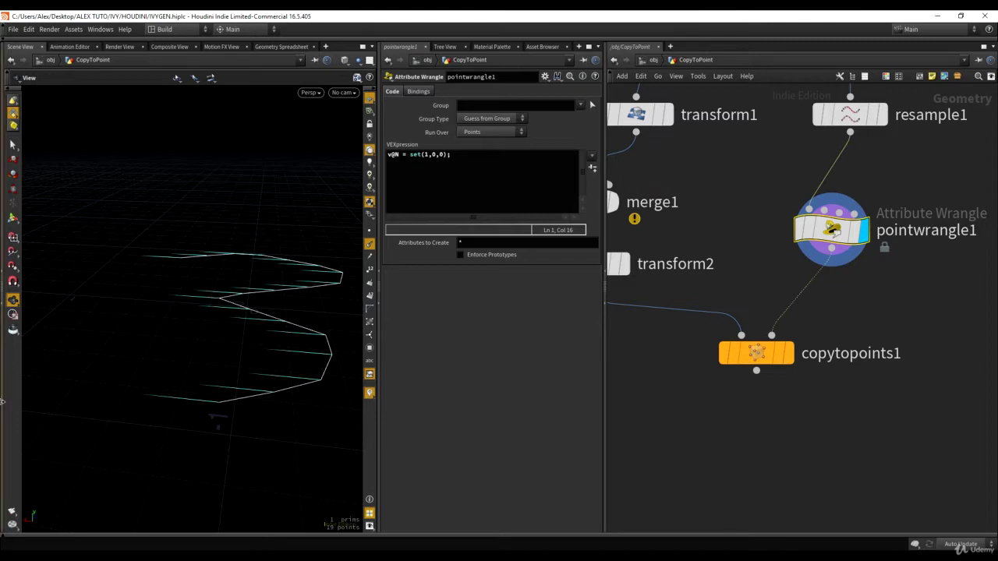
pyautogui.moveTo(236, 410); pyautogui.dragTo(254, 338)
# - Try other directions for N in the wrangle: -1,0,0, then 0,1,0 and 0,0,1
pyautogui.click(425, 154)
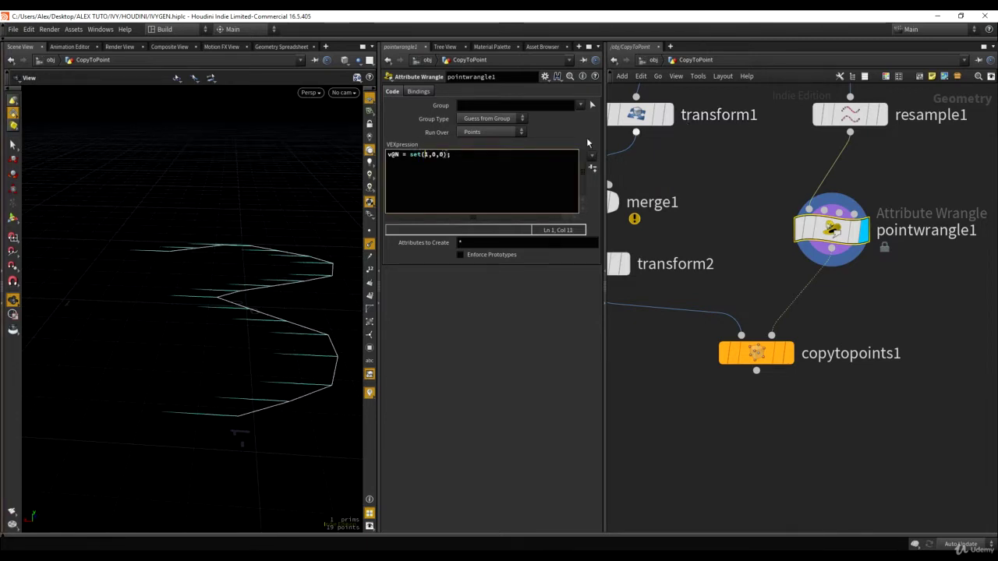
pyautogui.click(428, 155)
pyautogui.write('-')
pyautogui.click(432, 157)
pyautogui.press('BackSpace')
pyautogui.press('BackSpace')
pyautogui.write('0')
pyautogui.press('Right')
pyautogui.hotkey('shift', 'Right')
pyautogui.write('1')
pyautogui.press('Right')
pyautogui.hotkey('shift', 'Right')
pyautogui.write('1')
pyautogui.hotkey('ctrl', 'Return')
pyautogui.moveTo(188, 236); pyautogui.dragTo(234, 274)
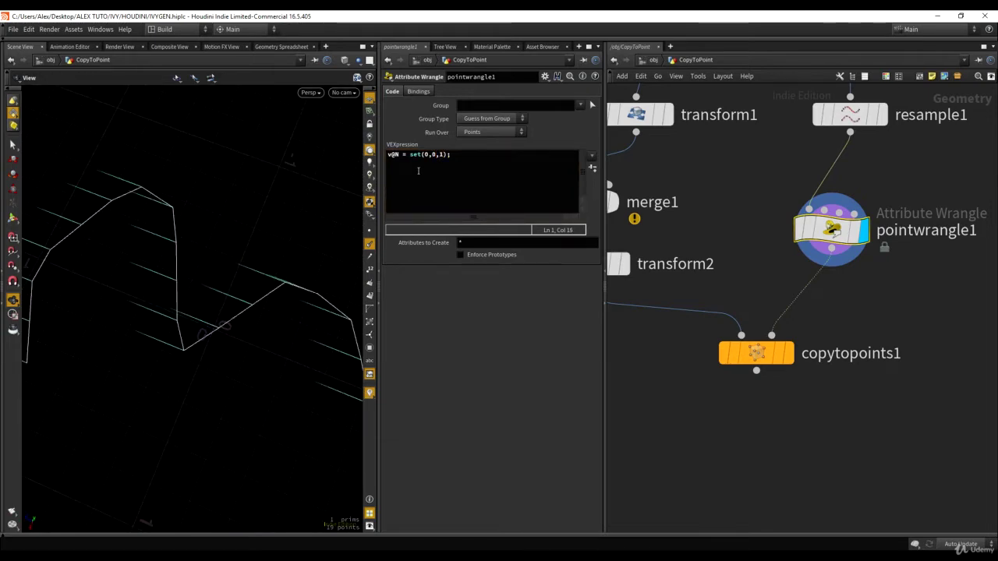
# - Restore the wrangle's normal vector to set(1,0,0)
pyautogui.press('Left')
pyautogui.press('Left')
pyautogui.press('Left')
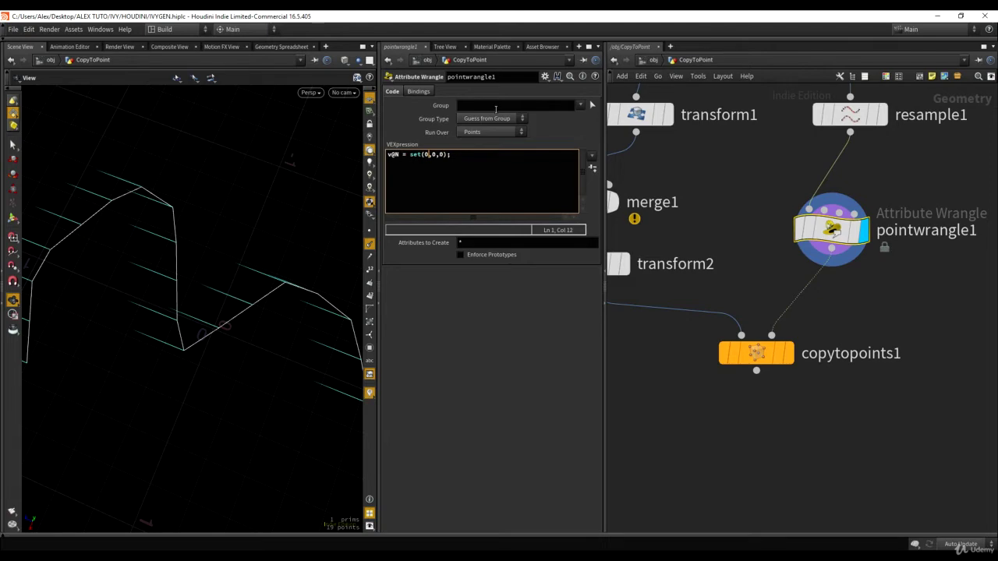
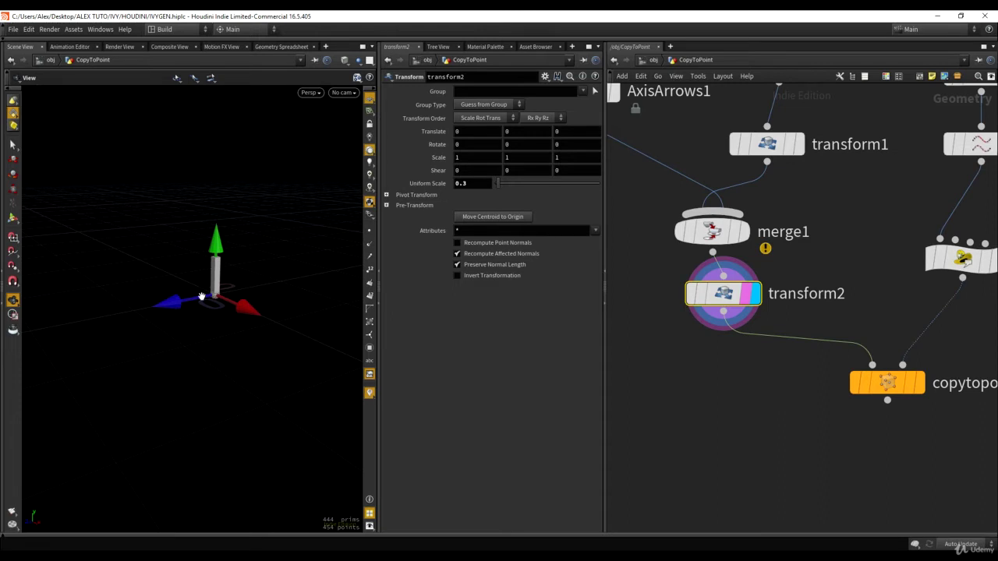
# - Display pointwrangle1 with point normals shown and compare them with the templated arrows of transform2
pyautogui.moveTo(797, 220); pyautogui.dragTo(686, 225, button='middle')
pyautogui.click(890, 222)
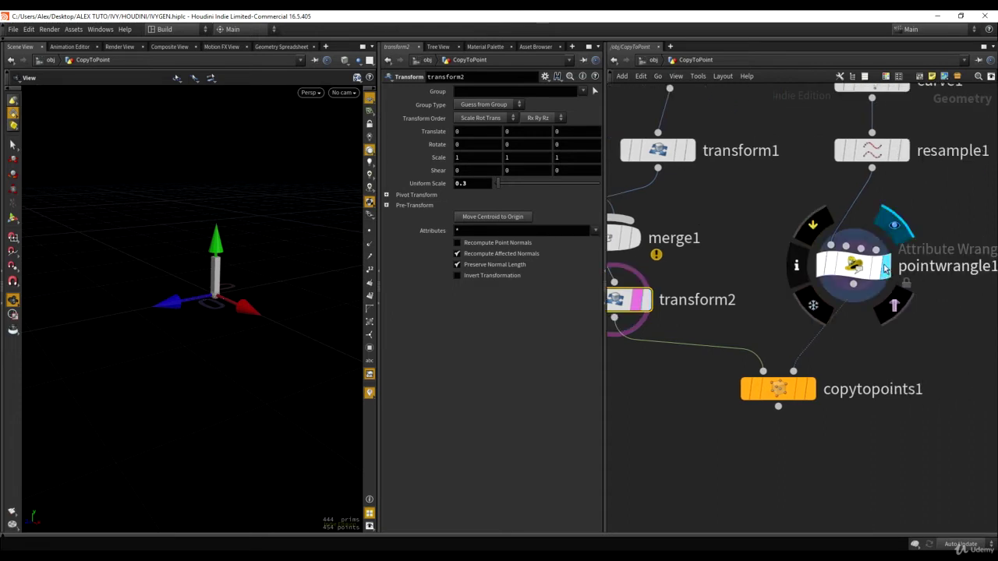
pyautogui.click(856, 270)
pyautogui.click(370, 244)
pyautogui.moveTo(217, 229); pyautogui.dragTo(242, 214)
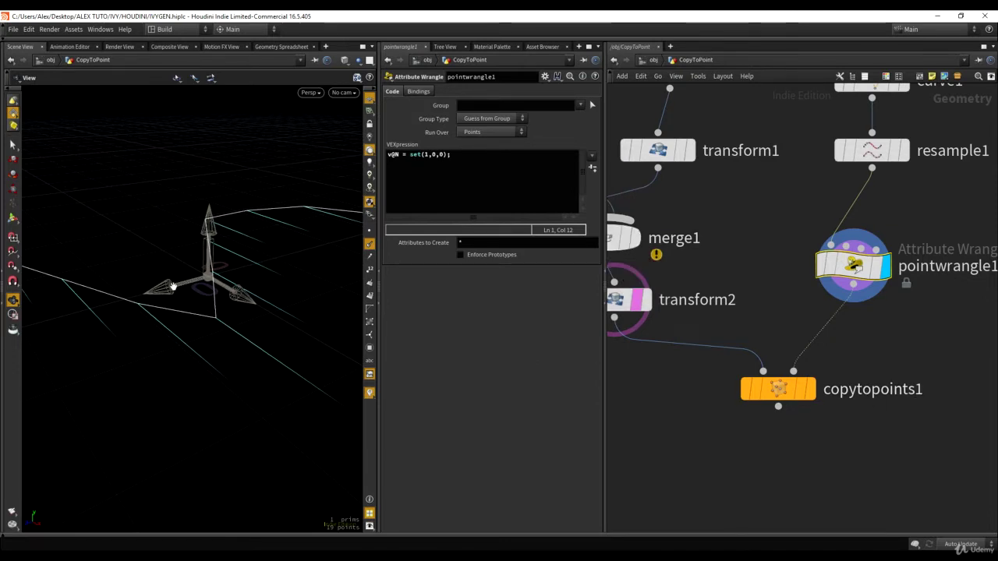
# - Display transform2 with point normals hidden to check its source axes, and return the display to pointwrangle1
pyautogui.click(647, 299)
pyautogui.click(369, 246)
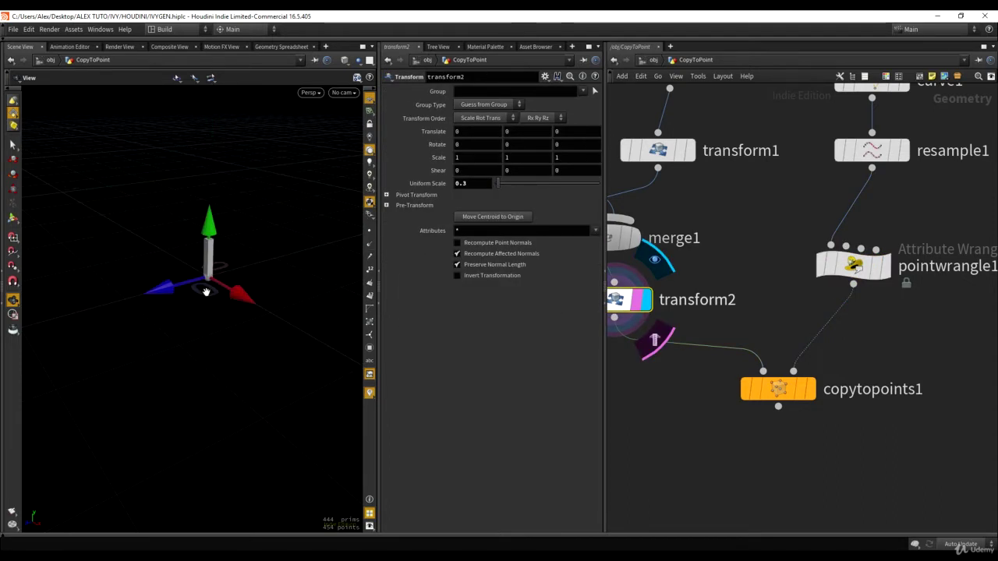
pyautogui.click(885, 265)
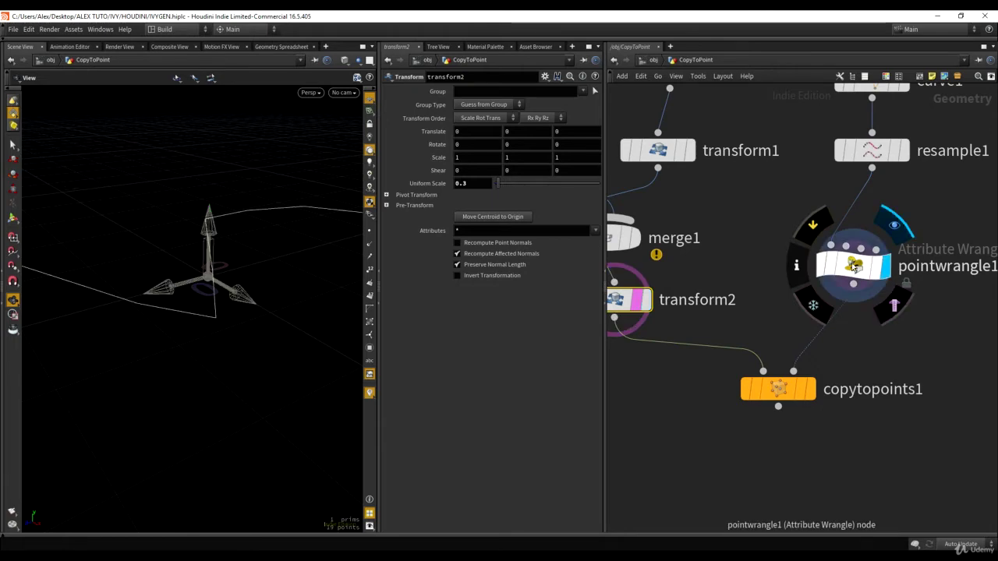
# - Display copytopoints1 with point normals hidden and examine how the copied axes are oriented along the curve
pyautogui.click(854, 265)
pyautogui.click(369, 245)
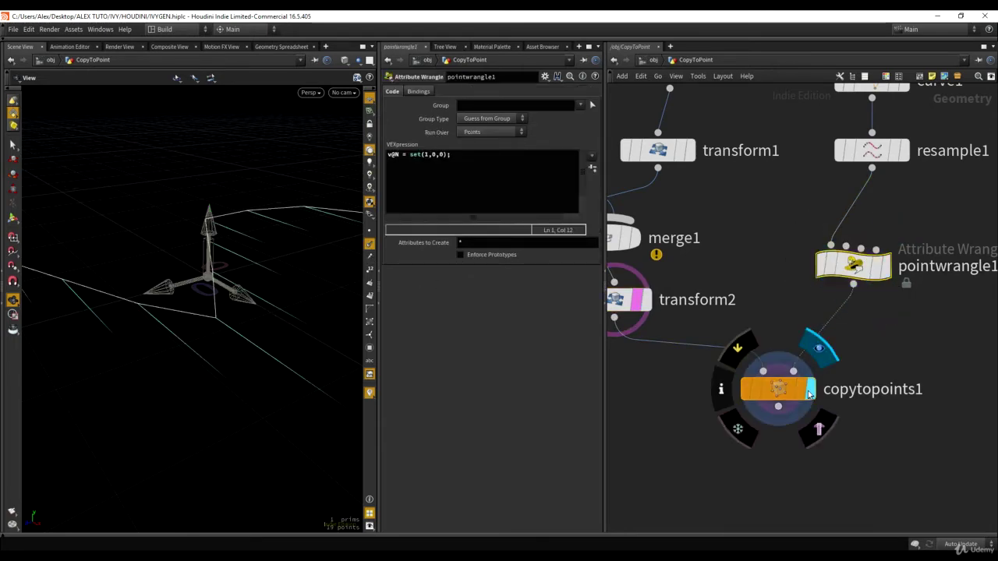
pyautogui.click(811, 388)
pyautogui.click(778, 388)
pyautogui.click(370, 247)
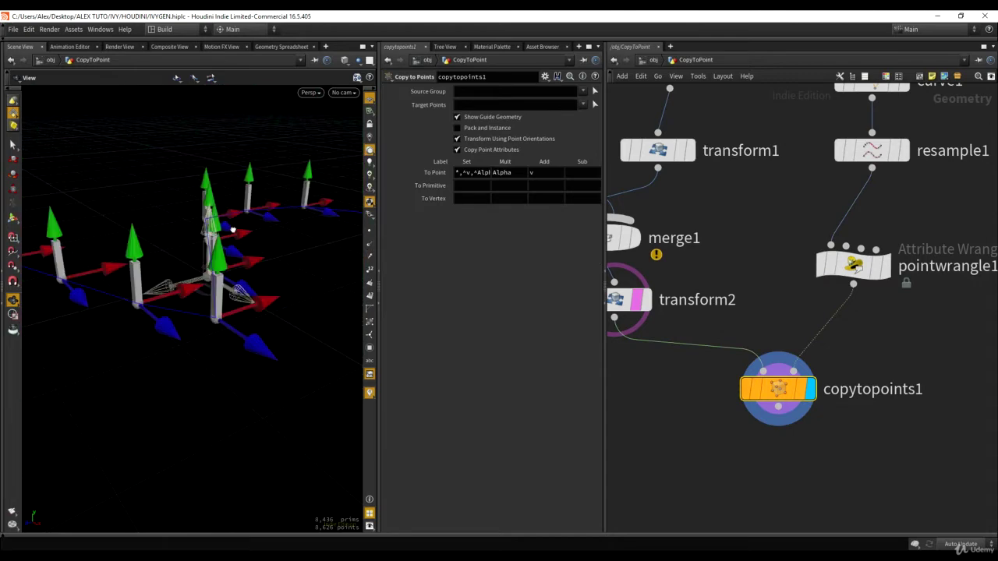
pyautogui.moveTo(233, 230); pyautogui.dragTo(159, 303)
pyautogui.keyDown('alt'); pyautogui.moveTo(135, 432); pyautogui.dragTo(204, 419, button='middle'); pyautogui.keyUp('alt')
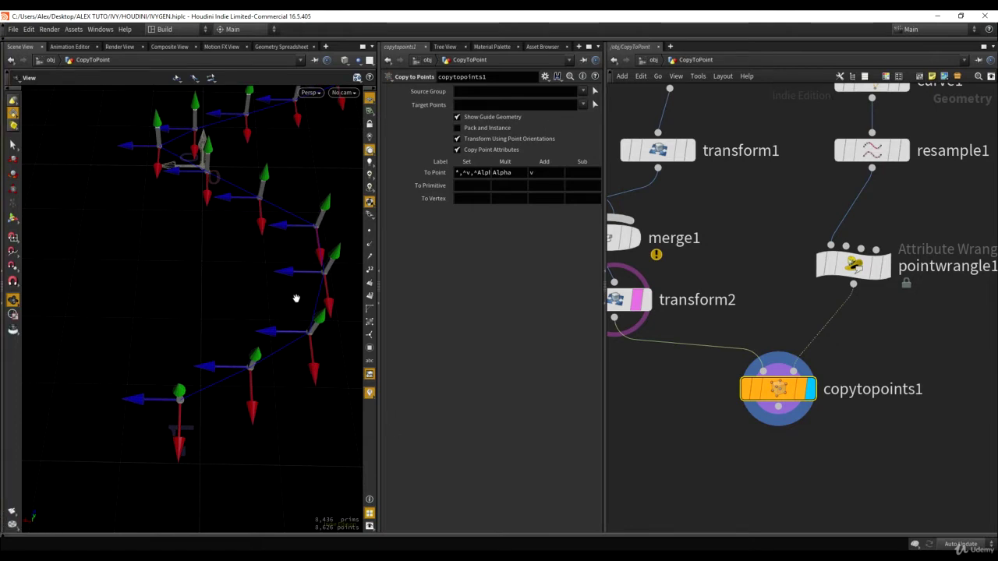
# - Try the normal vector set(-1,0,0) in pointwrangle1 and check the copies' orientation
pyautogui.click(853, 264)
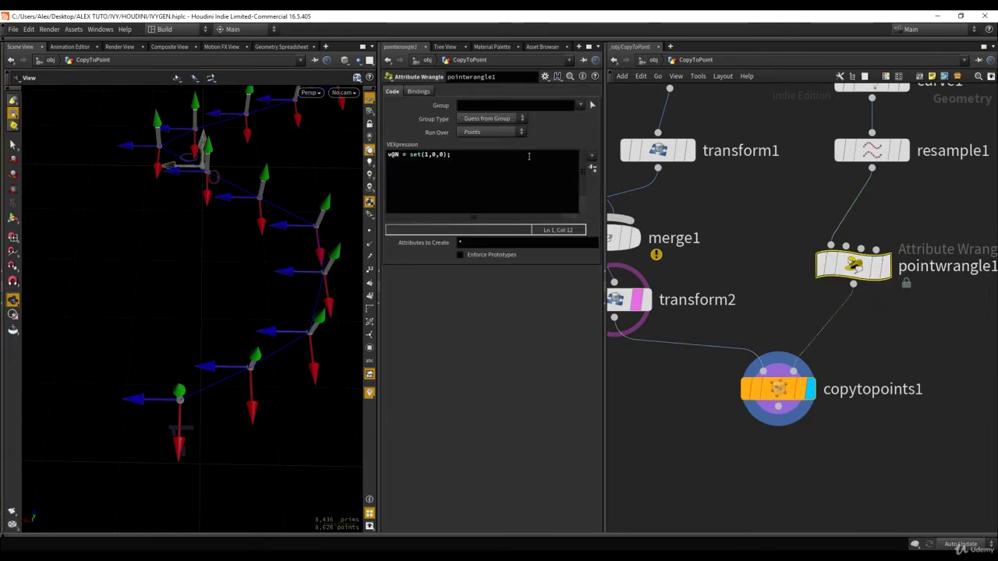
pyautogui.click(424, 155)
pyautogui.write('-1')
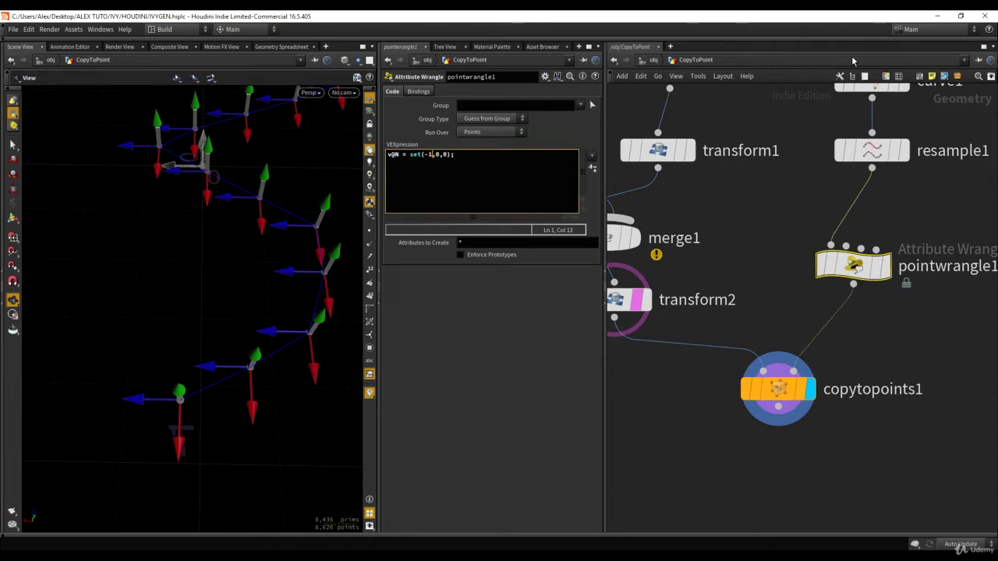
pyautogui.moveTo(308, 175); pyautogui.dragTo(285, 287)
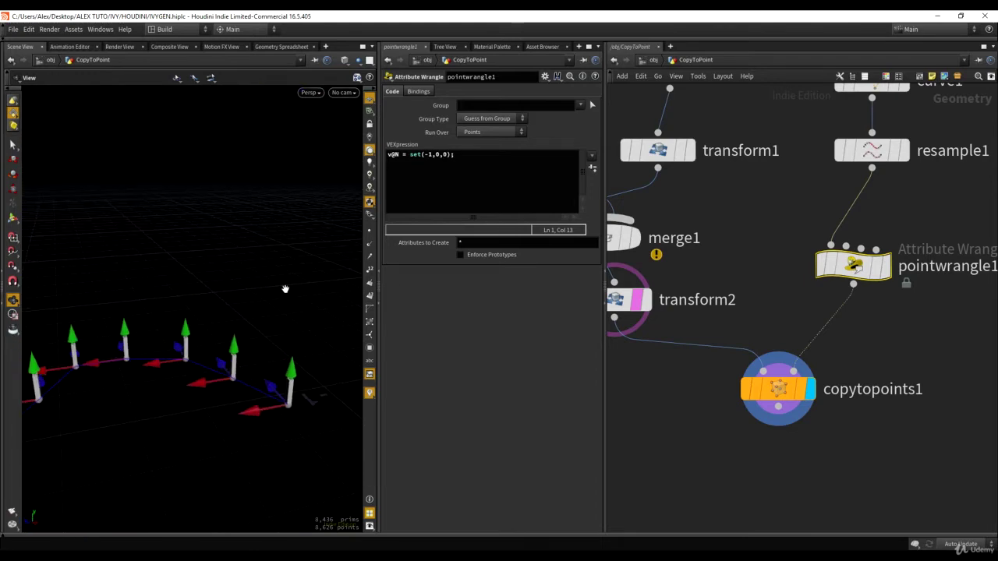
# - Try the normal vector set(0,1,0) in pointwrangle1 and check how the copies turn
pyautogui.click(436, 154)
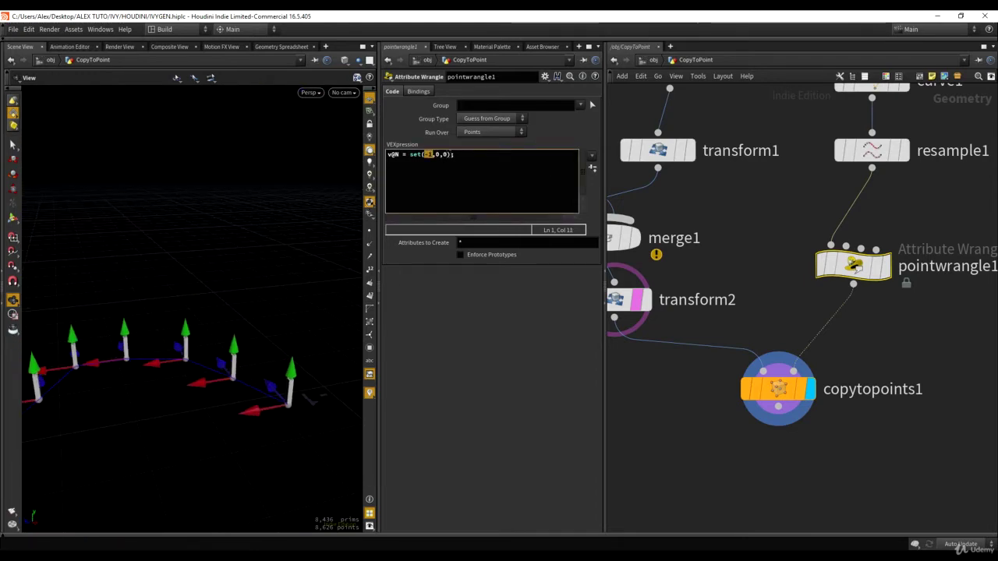
pyautogui.write('0')
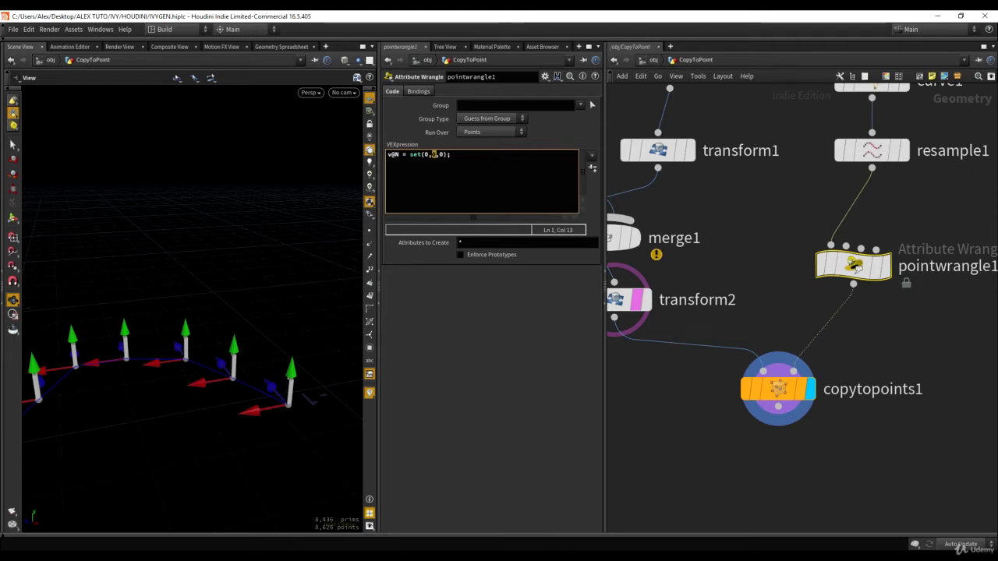
pyautogui.doubleClick(441, 155)
pyautogui.write('1')
pyautogui.hotkey('ctrl', 'Return')
pyautogui.moveTo(201, 305)
pyautogui.mouseDown()
pyautogui.moveTo(244, 271)
pyautogui.moveTo(120, 286)
pyautogui.moveTo(247, 343)
pyautogui.moveTo(200, 330)
pyautogui.moveTo(200, 299)
pyautogui.mouseUp()
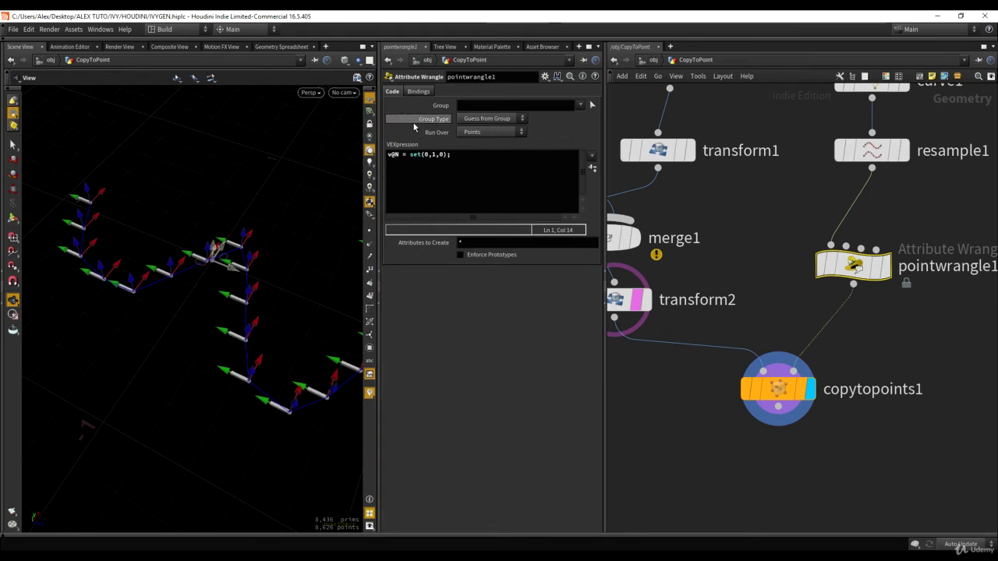
# - Clear the whole VEX expression of pointwrangle1 and inspect the copies made without an N attribute
pyautogui.moveTo(500, 164); pyautogui.dragTo(377, 163)
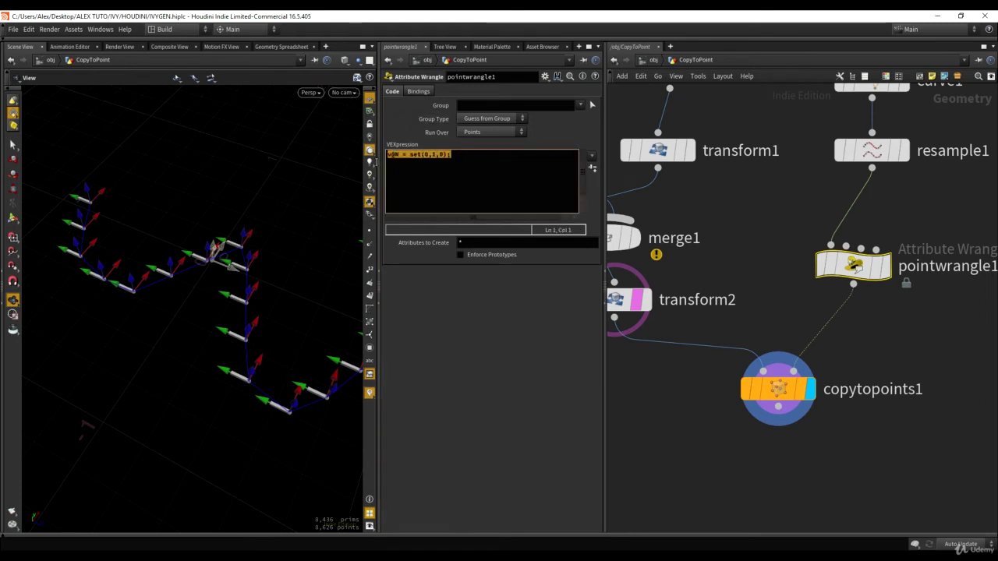
pyautogui.click(466, 160)
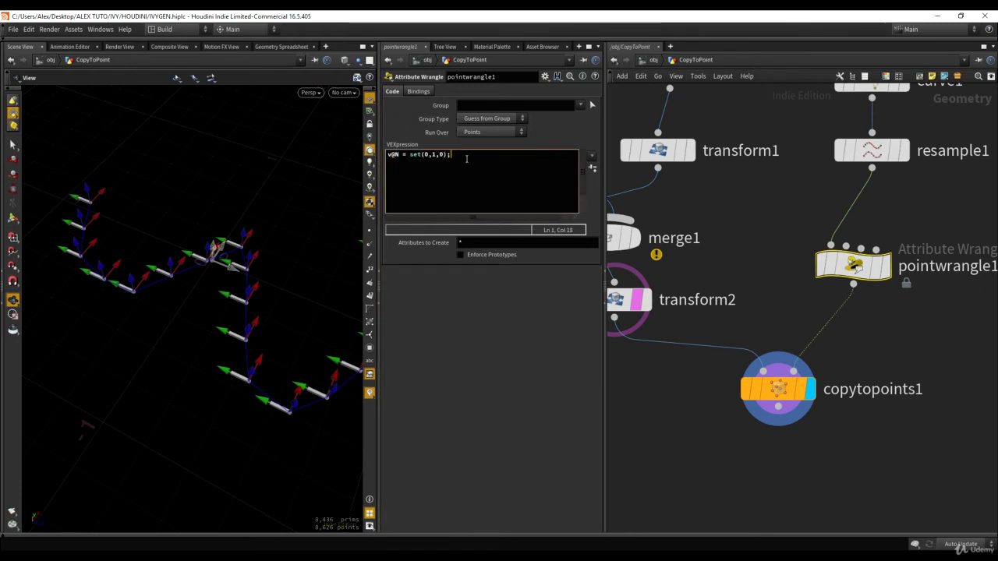
pyautogui.click(437, 155)
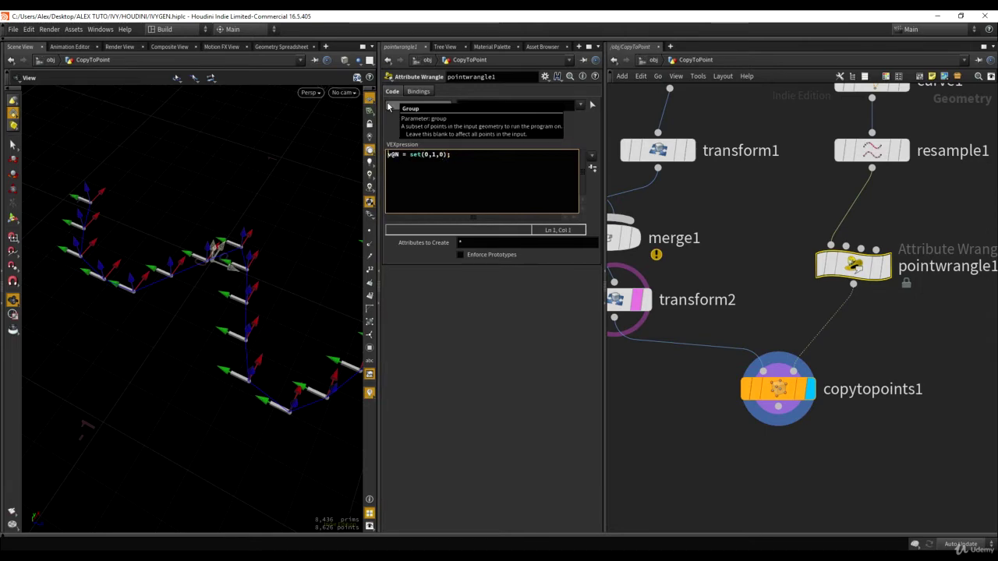
pyautogui.hotkey('ctrl', 'a')
pyautogui.press('BackSpace')
pyautogui.hotkey('ctrl', 'Return')
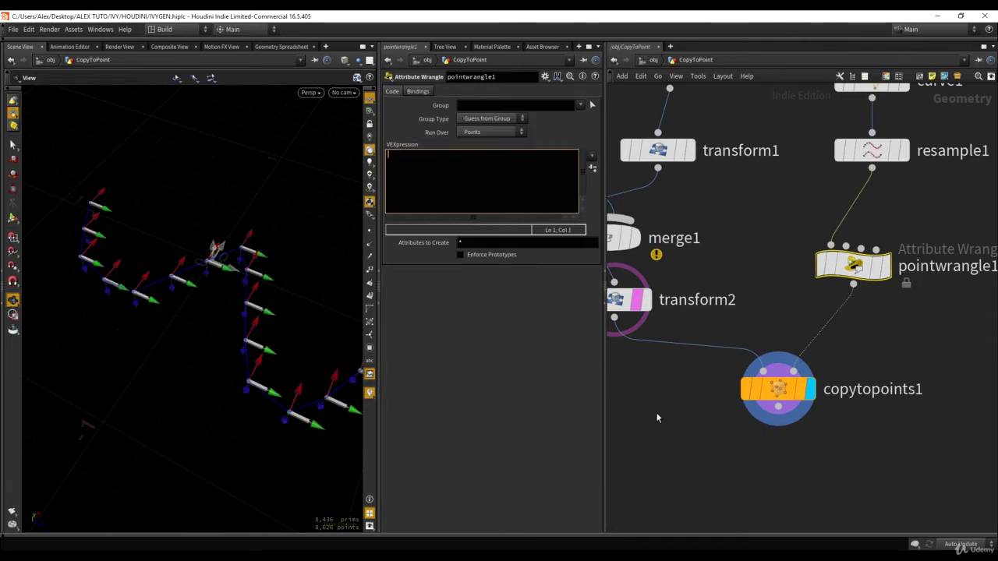
pyautogui.moveTo(658, 417); pyautogui.dragTo(661, 413, button='middle')
pyautogui.moveTo(134, 341); pyautogui.dragTo(195, 276)
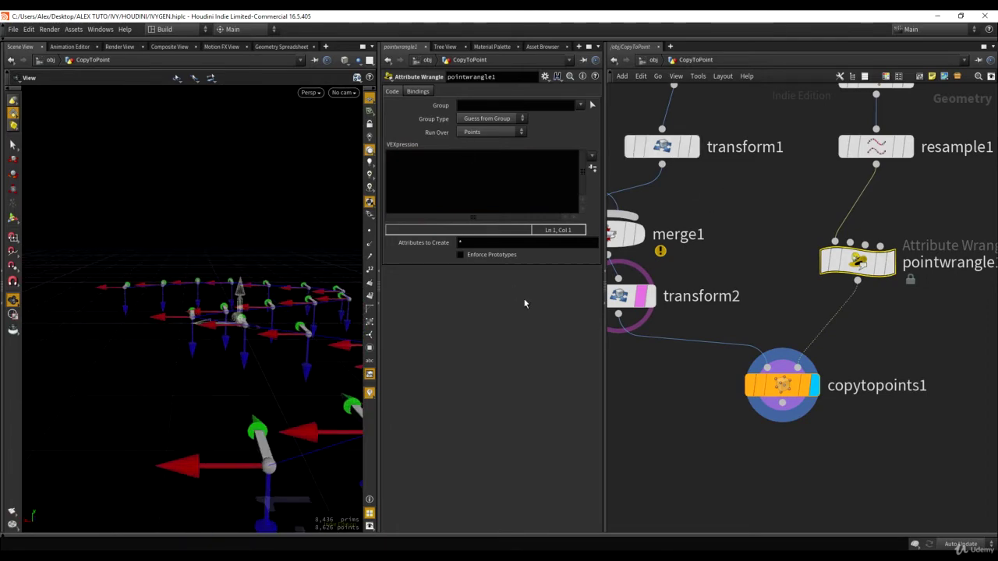
pyautogui.moveTo(307, 298); pyautogui.dragTo(239, 272)
pyautogui.click(782, 387)
pyautogui.moveTo(258, 311); pyautogui.dragTo(234, 234)
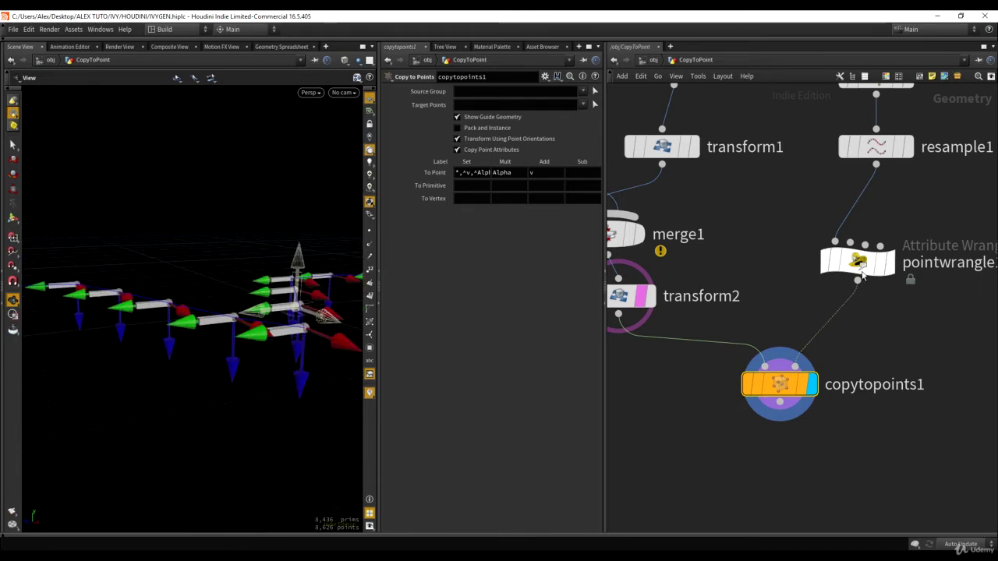
# - Place copytopoints1 further below the wrangle in the network, and display pointwrangle1 with its curve points shown
pyautogui.moveTo(862, 379); pyautogui.dragTo(778, 355, button='middle')
pyautogui.moveTo(702, 360); pyautogui.dragTo(696, 417)
pyautogui.click(776, 237)
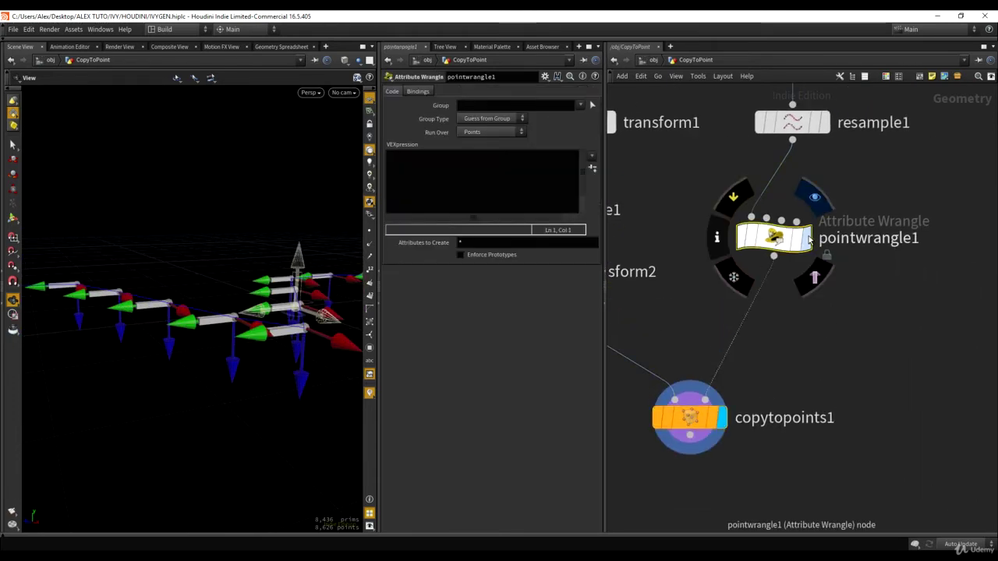
pyautogui.click(805, 238)
pyautogui.moveTo(234, 288); pyautogui.dragTo(343, 250)
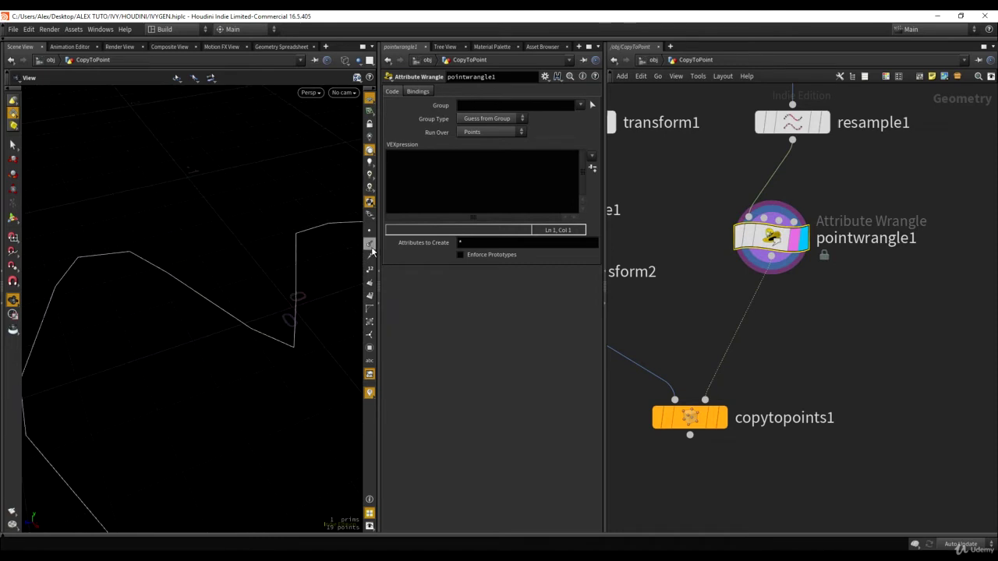
pyautogui.click(370, 234)
pyautogui.moveTo(310, 247); pyautogui.dragTo(232, 239, button='middle')
pyautogui.moveTo(232, 238); pyautogui.dragTo(246, 304, button='right')
pyautogui.moveTo(262, 278); pyautogui.dragTo(219, 283, button='middle')
# - Write the expression v@N = v@N; in pointwrangle1 and apply it
pyautogui.click(480, 173)
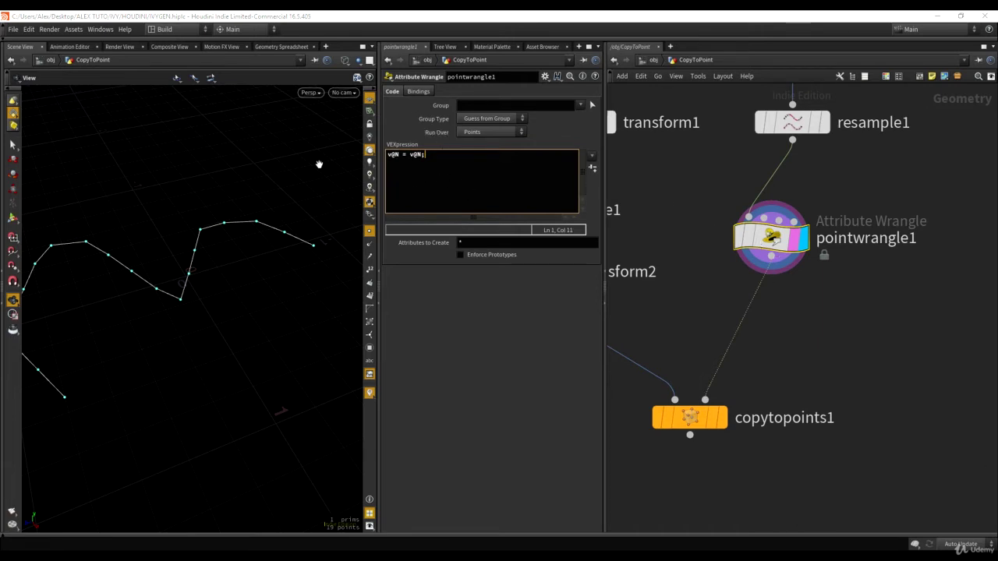
pyautogui.moveTo(319, 164); pyautogui.dragTo(315, 185, button='middle')
pyautogui.moveTo(320, 231)
pyautogui.mouseDown()
pyautogui.moveTo(223, 232)
pyautogui.moveTo(311, 223)
pyautogui.mouseUp()
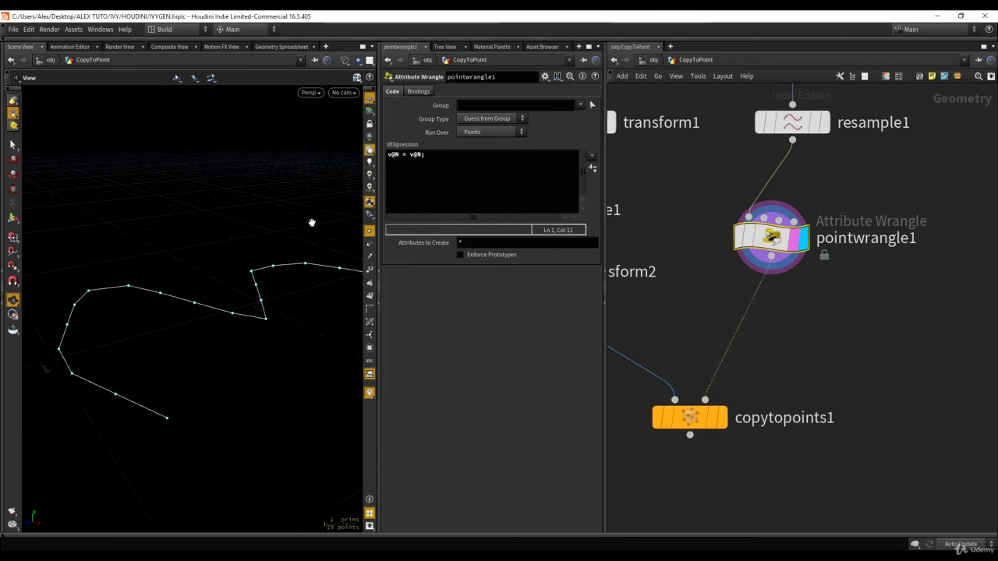
# - Compare the point attributes of resample1 and pointwrangle1 in the Geometry Spreadsheet, leaving pointwrangle1 displayed in the scene view
pyautogui.moveTo(733, 170); pyautogui.dragTo(723, 189, button='middle')
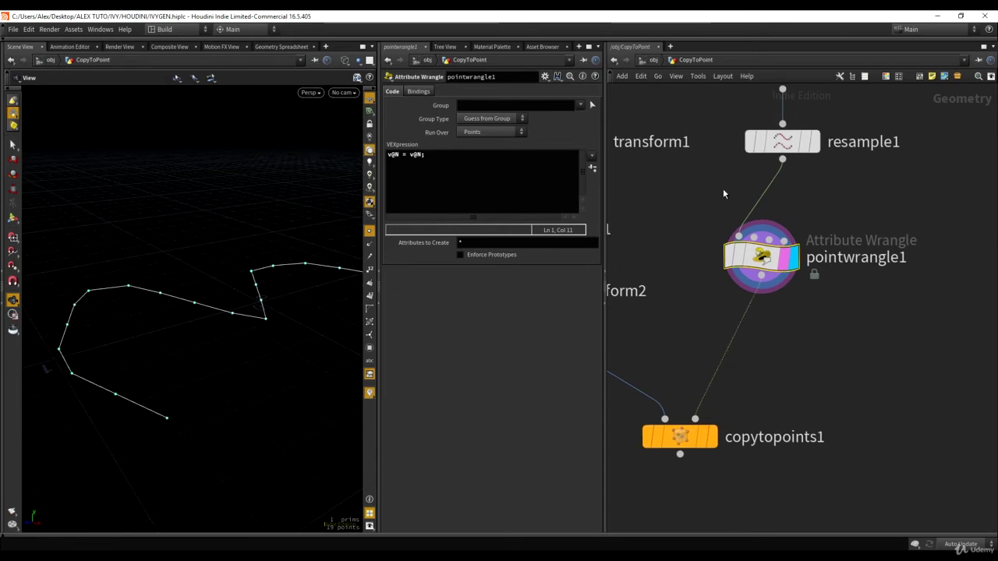
pyautogui.click(814, 143)
pyautogui.click(798, 145)
pyautogui.moveTo(251, 231)
pyautogui.mouseDown()
pyautogui.moveTo(300, 197)
pyautogui.moveTo(262, 224)
pyautogui.mouseUp()
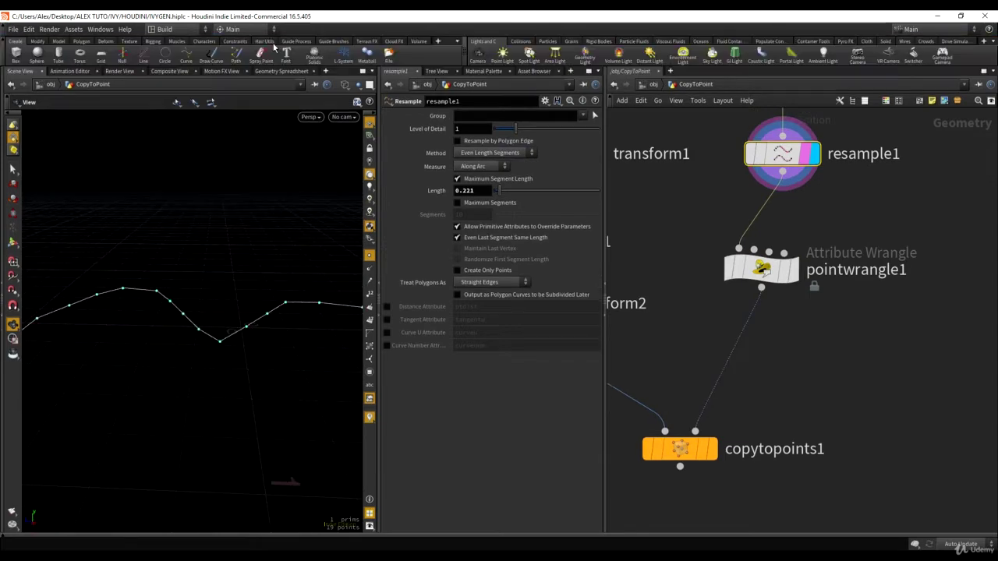
pyautogui.click(281, 46)
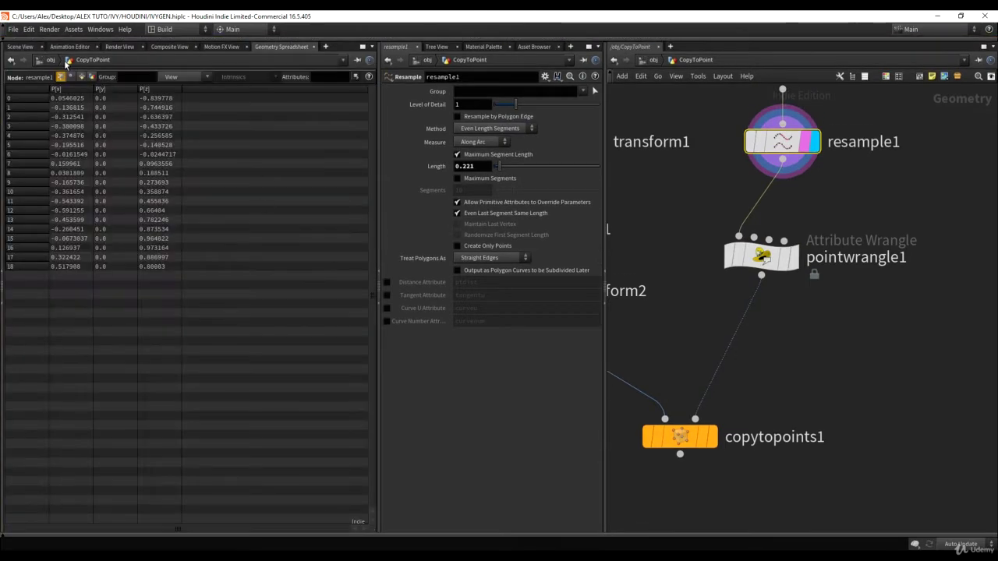
pyautogui.click(22, 47)
pyautogui.click(761, 256)
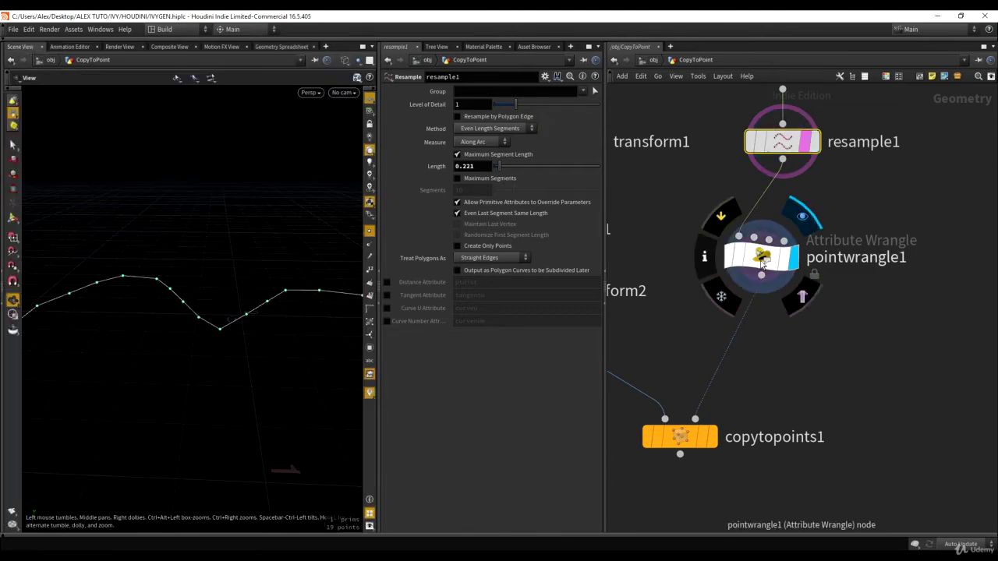
pyautogui.click(281, 47)
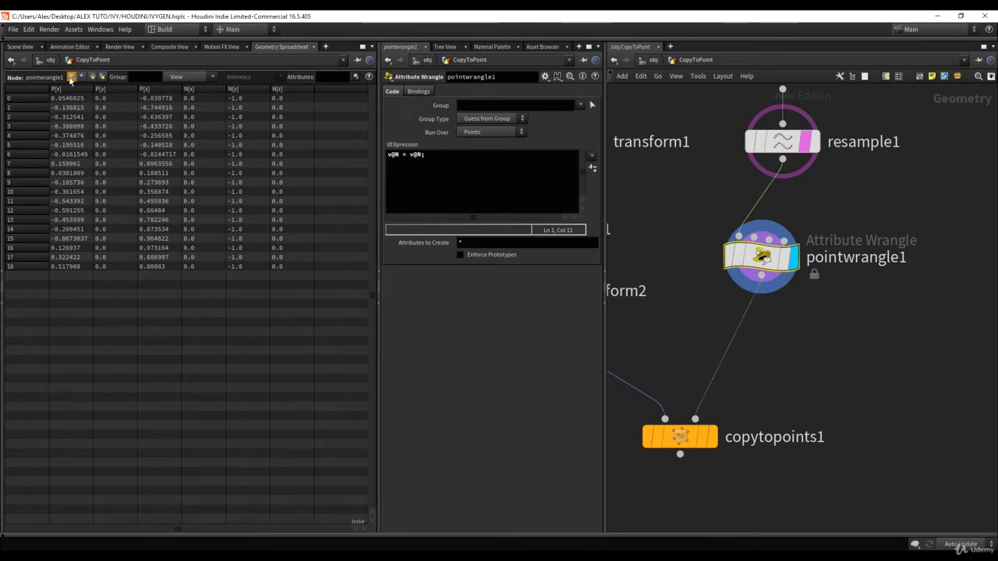
pyautogui.click(19, 47)
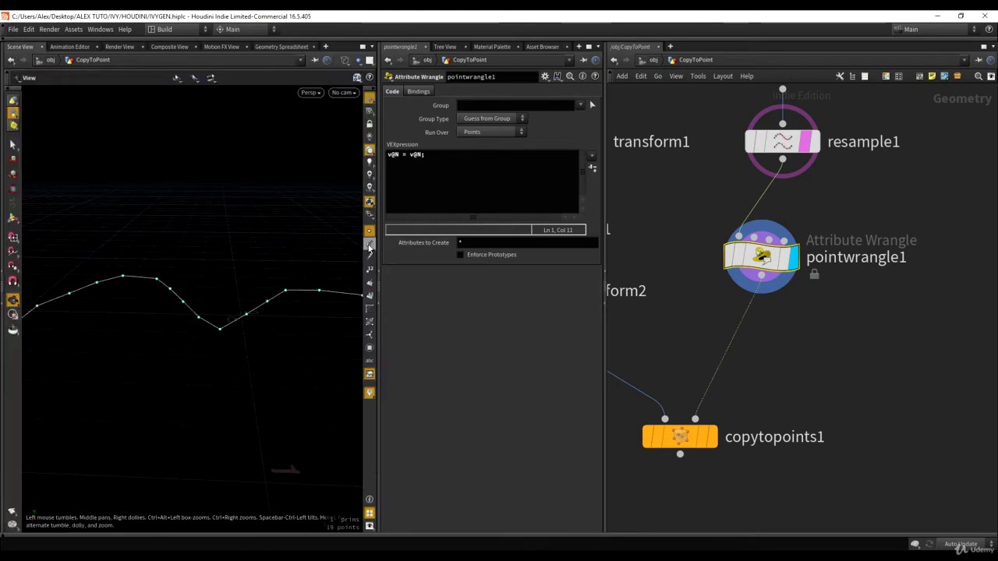
# - Show the point normals of pointwrangle1 and examine their direction along the curve
pyautogui.click(369, 245)
pyautogui.moveTo(219, 272); pyautogui.dragTo(230, 238)
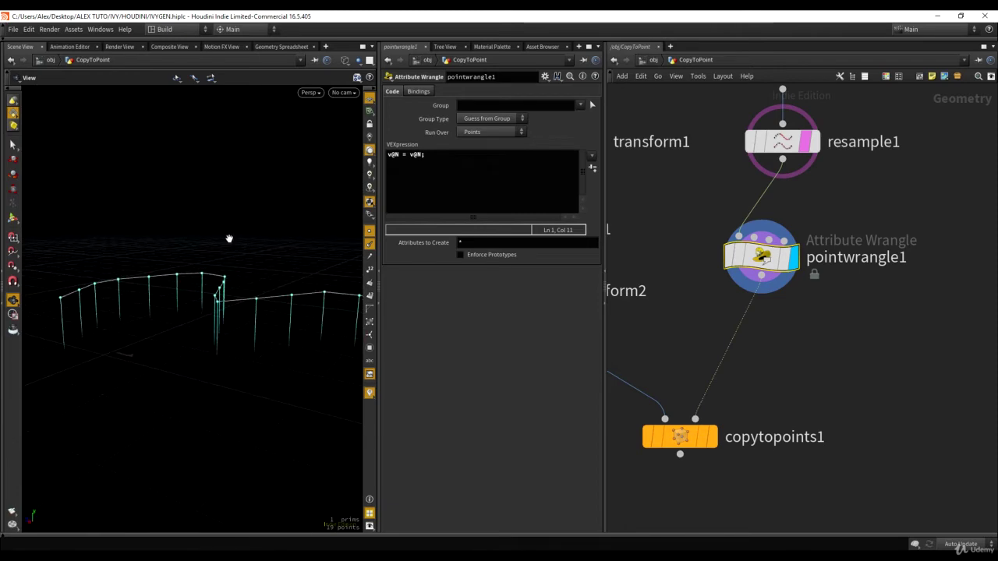
pyautogui.moveTo(199, 303); pyautogui.dragTo(191, 310)
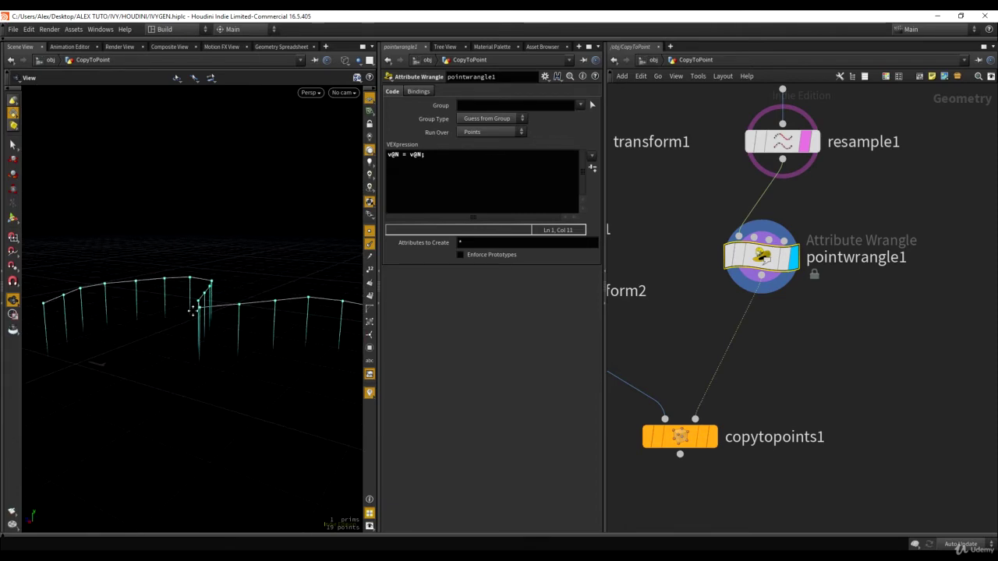
pyautogui.click(416, 176)
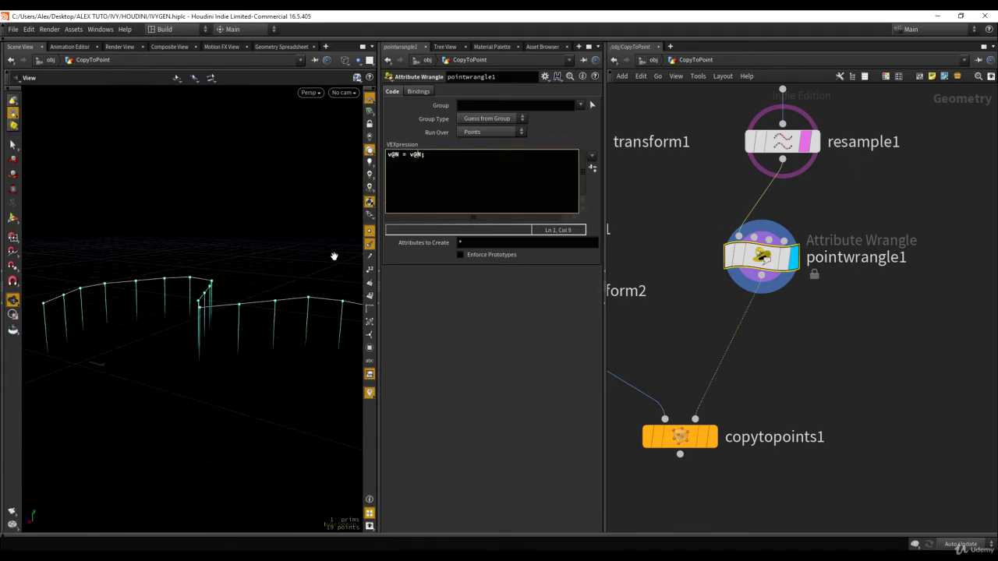
pyautogui.moveTo(240, 324); pyautogui.dragTo(246, 277)
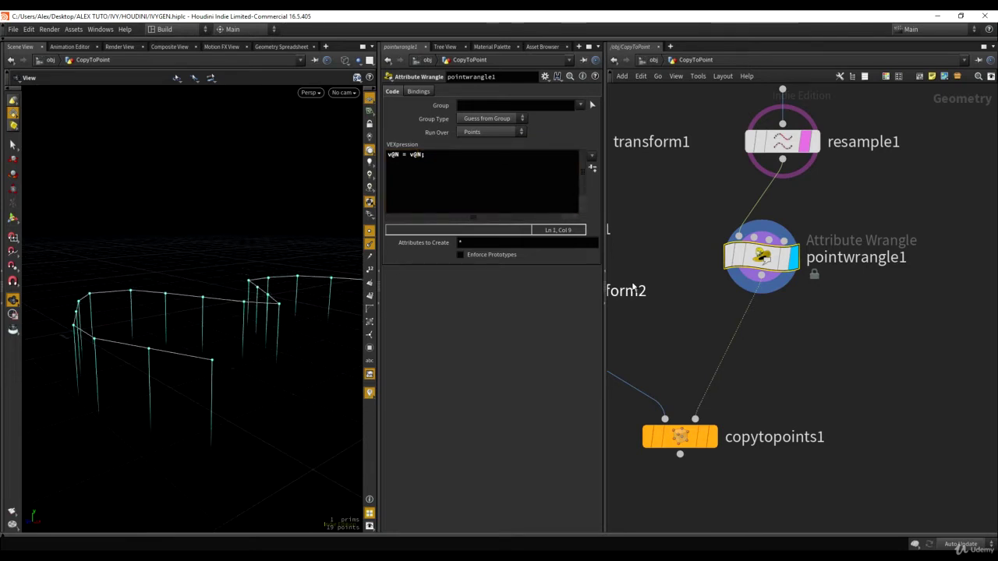
# - Display copytopoints1 with point normals and point markers hidden, and inspect the copies' orientation in shaded view
pyautogui.scroll(-3, 633, 289)
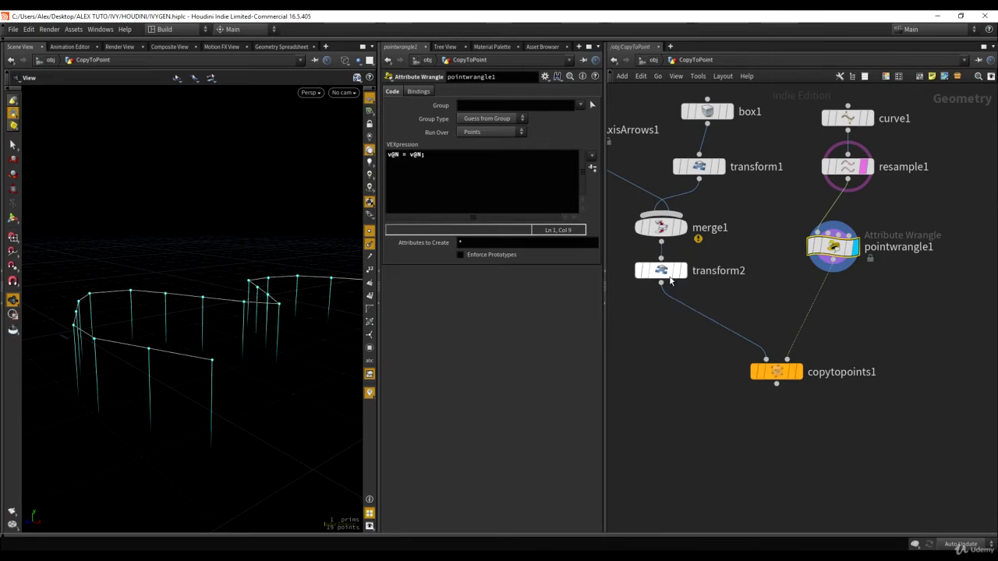
pyautogui.scroll(2, 866, 404)
pyautogui.click(776, 318)
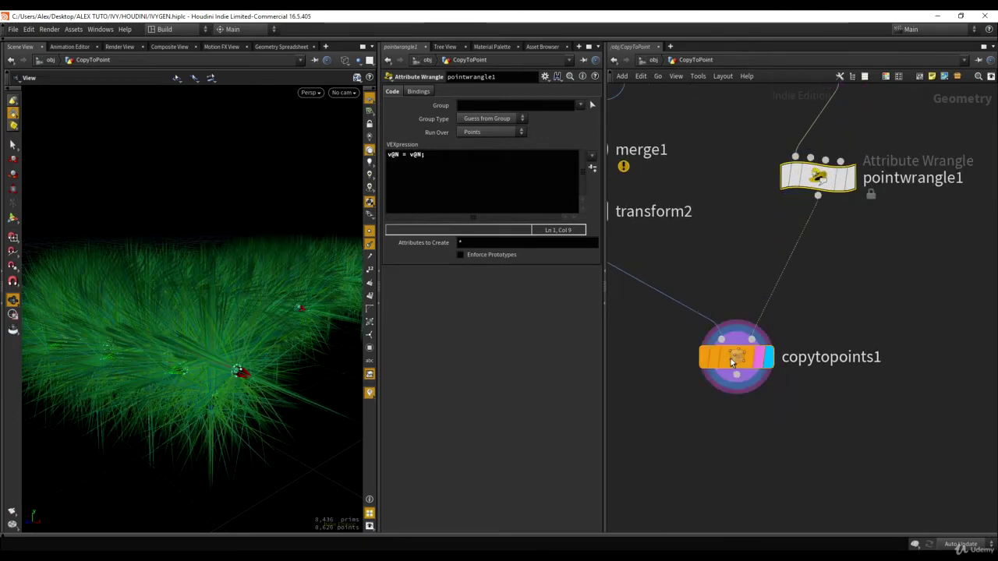
pyautogui.click(731, 361)
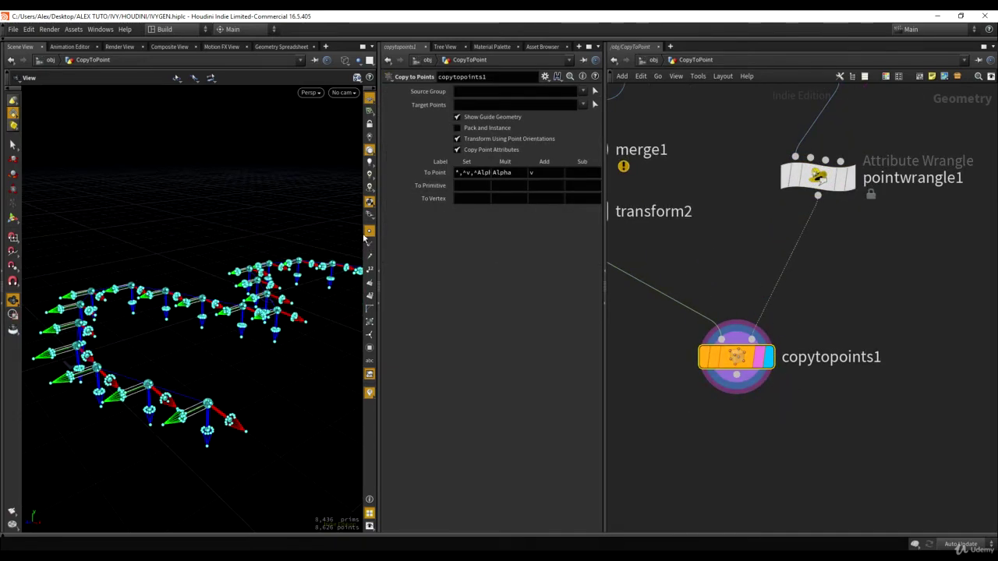
pyautogui.click(369, 233)
pyautogui.moveTo(331, 254)
pyautogui.mouseDown()
pyautogui.moveTo(216, 266)
pyautogui.moveTo(205, 216)
pyautogui.moveTo(138, 148)
pyautogui.moveTo(272, 268)
pyautogui.moveTo(197, 257)
pyautogui.moveTo(195, 350)
pyautogui.moveTo(398, 324)
pyautogui.mouseUp()
pyautogui.press('w')
pyautogui.press('w')
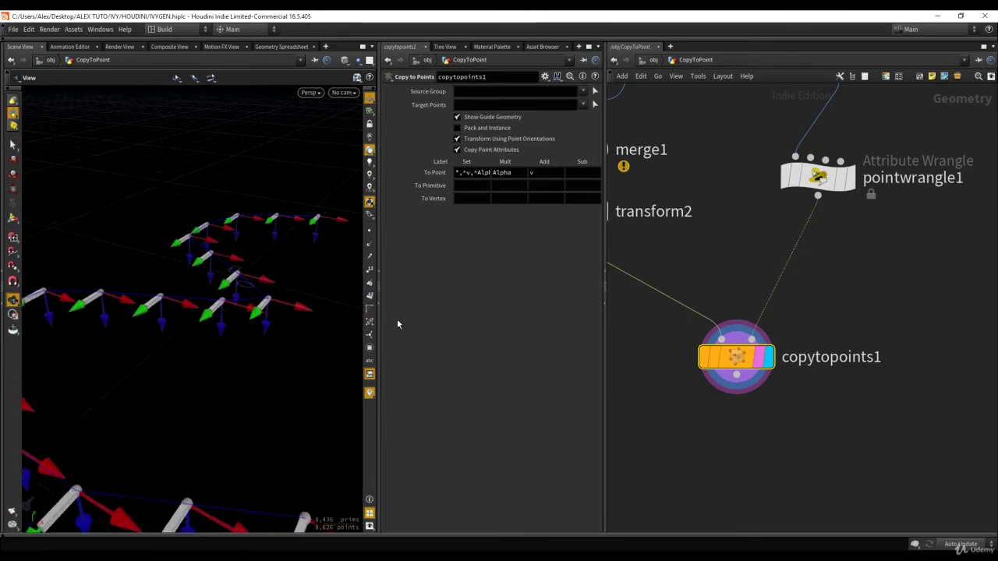
# - Display pointwrangle1 over the templated copies with point normals shown to compare their directions
pyautogui.click(849, 177)
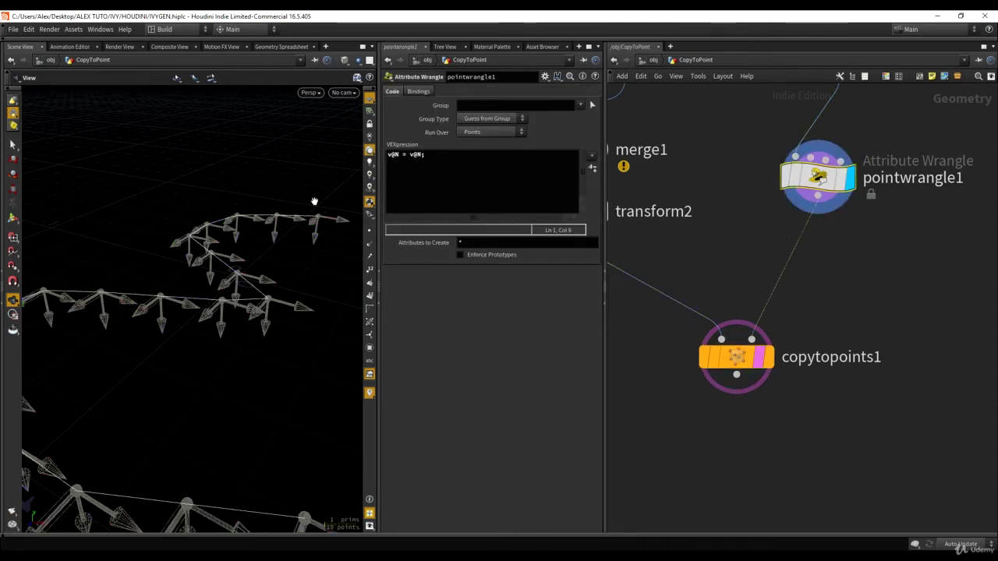
pyautogui.click(370, 244)
pyautogui.moveTo(323, 275); pyautogui.dragTo(217, 248)
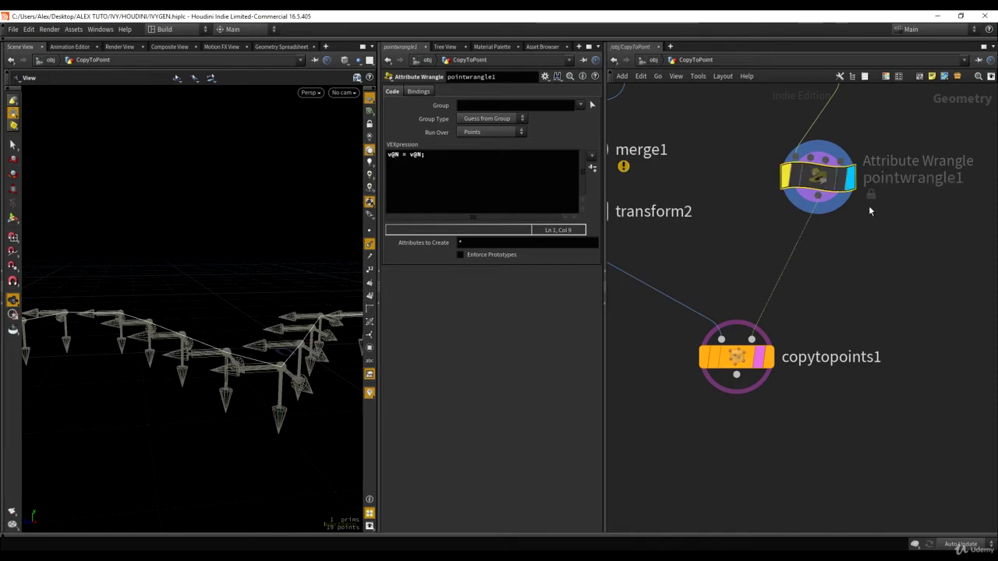
# - Delete pointwrangle1 from between resample1 and copytopoints1, and display copytopoints1 in the scene view
pyautogui.press('Delete')
pyautogui.moveTo(856, 200); pyautogui.dragTo(820, 261, button='middle')
pyautogui.scroll(-3, 822, 281)
pyautogui.moveTo(743, 405)
pyautogui.click(769, 369)
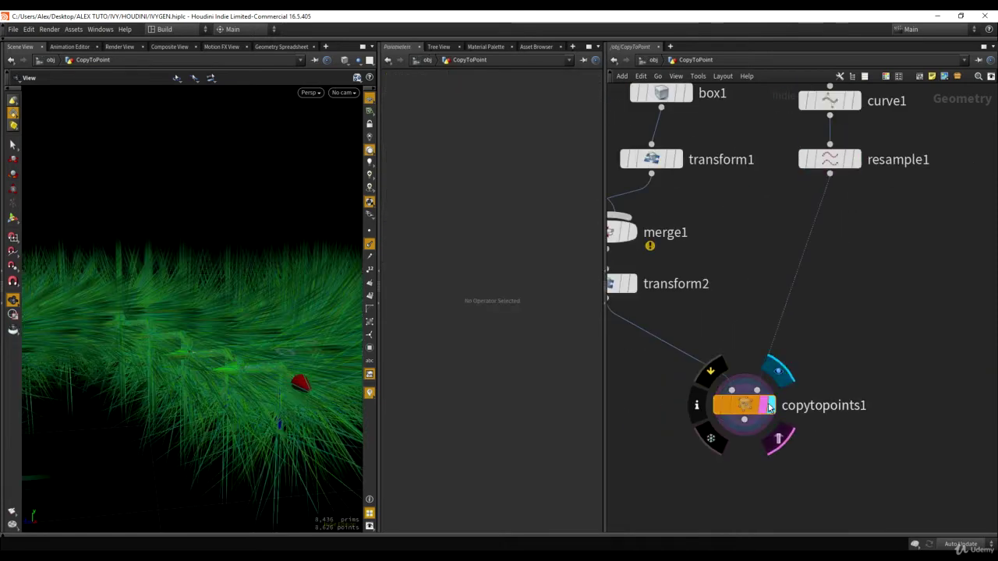
# - Hide the point normals and inspect how the copies of copytopoints1 are oriented along the curve
pyautogui.click(744, 407)
pyautogui.click(370, 245)
pyautogui.moveTo(290, 282); pyautogui.dragTo(283, 420)
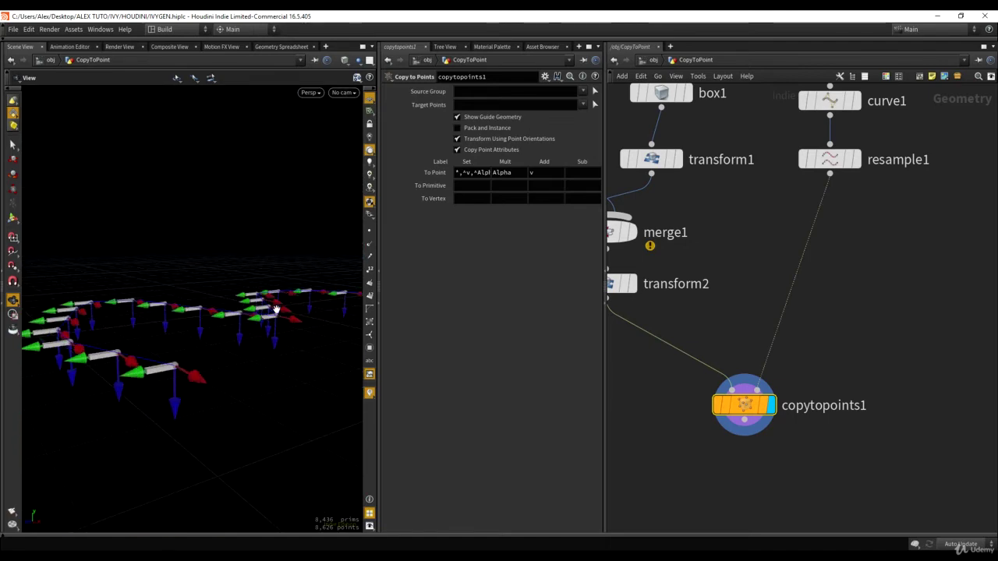
pyautogui.keyDown('alt'); pyautogui.moveTo(276, 309); pyautogui.dragTo(286, 187); pyautogui.keyUp('alt')
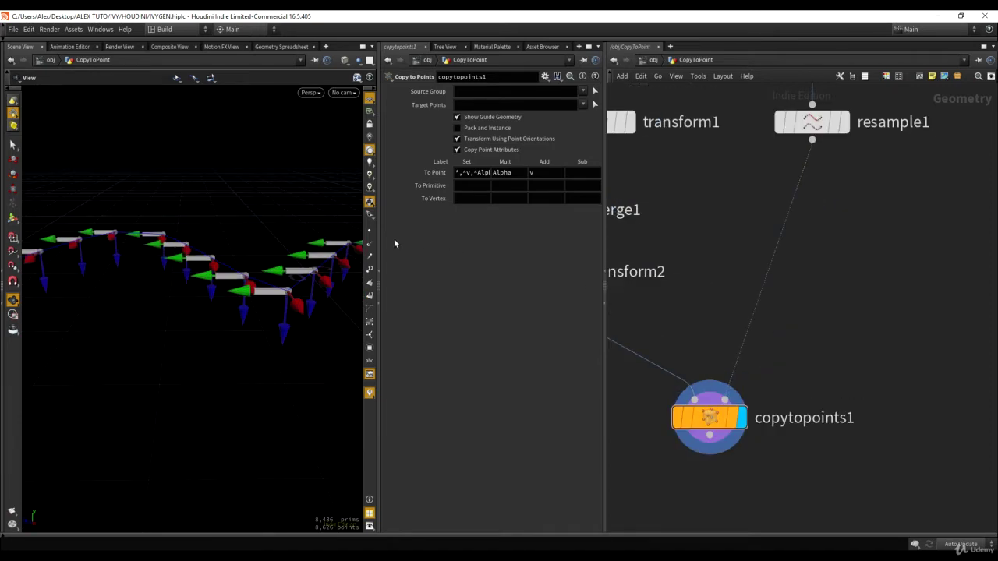
pyautogui.moveTo(306, 255); pyautogui.dragTo(156, 233, button='middle')
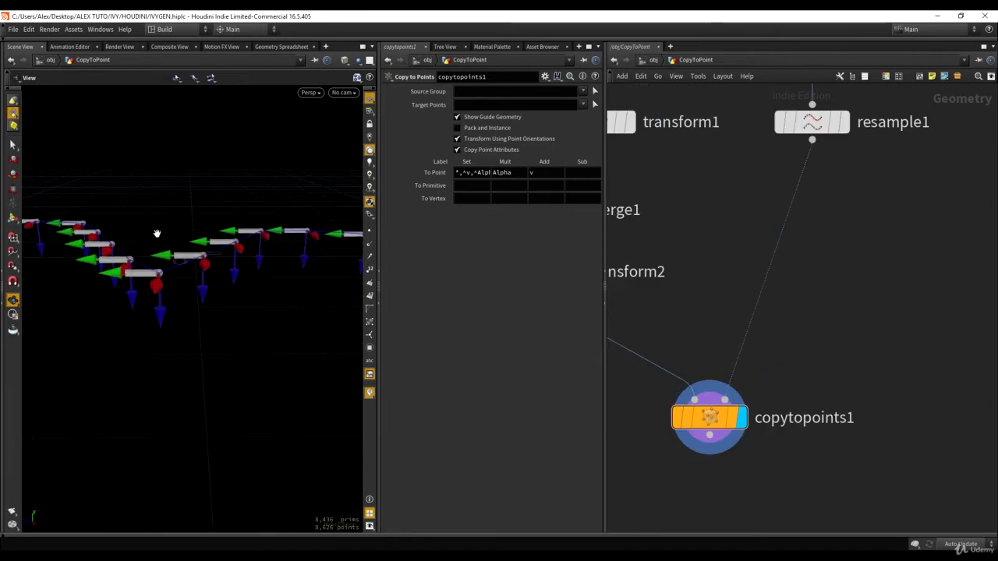
pyautogui.keyDown('alt'); pyautogui.moveTo(238, 336); pyautogui.dragTo(268, 297); pyautogui.keyUp('alt')
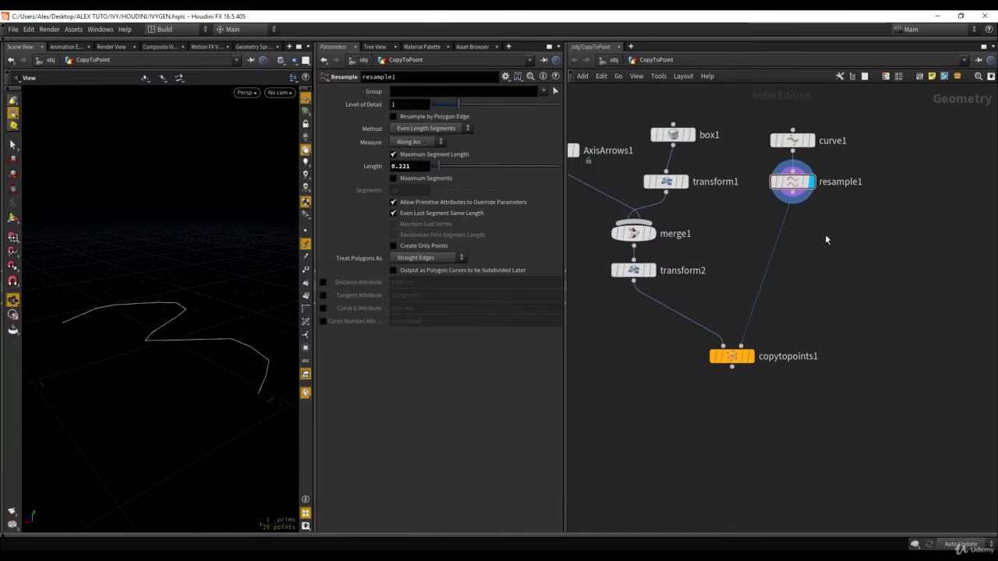
# - Add a PolyFrame node fed by resample1 and display its result
pyautogui.press('Tab')
pyautogui.write('polyfr')
pyautogui.press('Return')
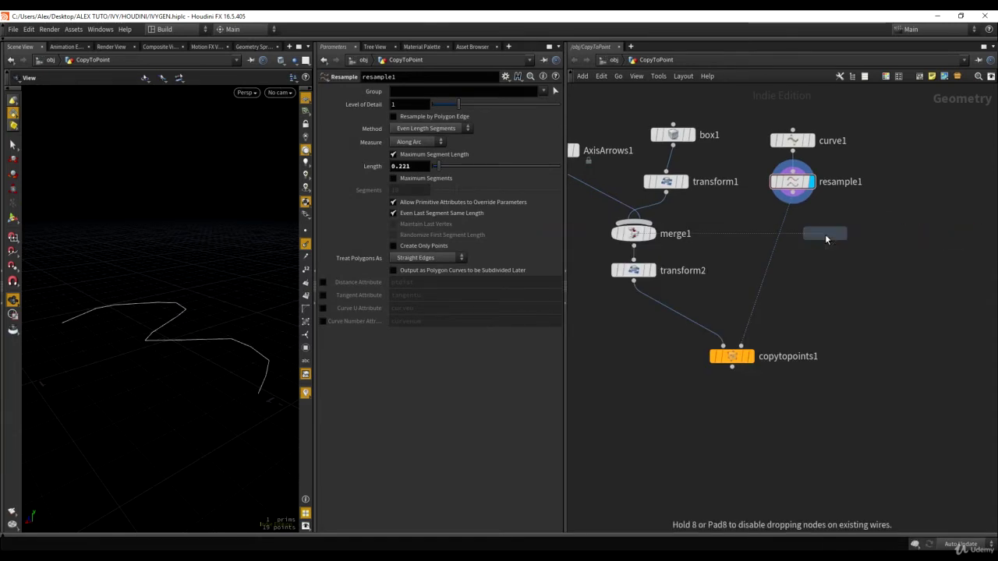
pyautogui.click(832, 234)
pyautogui.moveTo(793, 192); pyautogui.dragTo(832, 223)
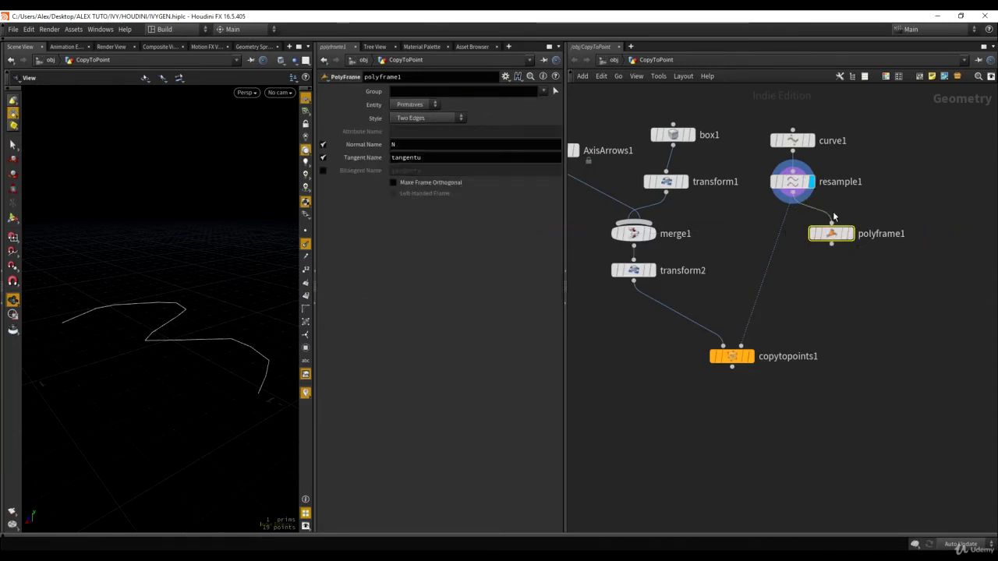
pyautogui.click(850, 233)
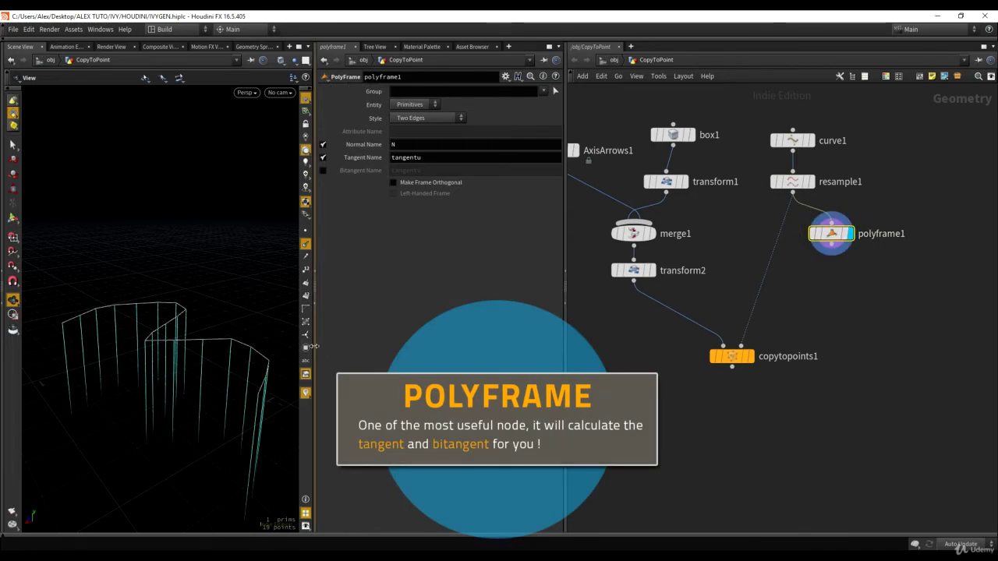
# - Examine the vectors shown along the curve for polyframe1 and its Normal Name and Tangent Name settings
pyautogui.moveTo(314, 351); pyautogui.dragTo(320, 349)
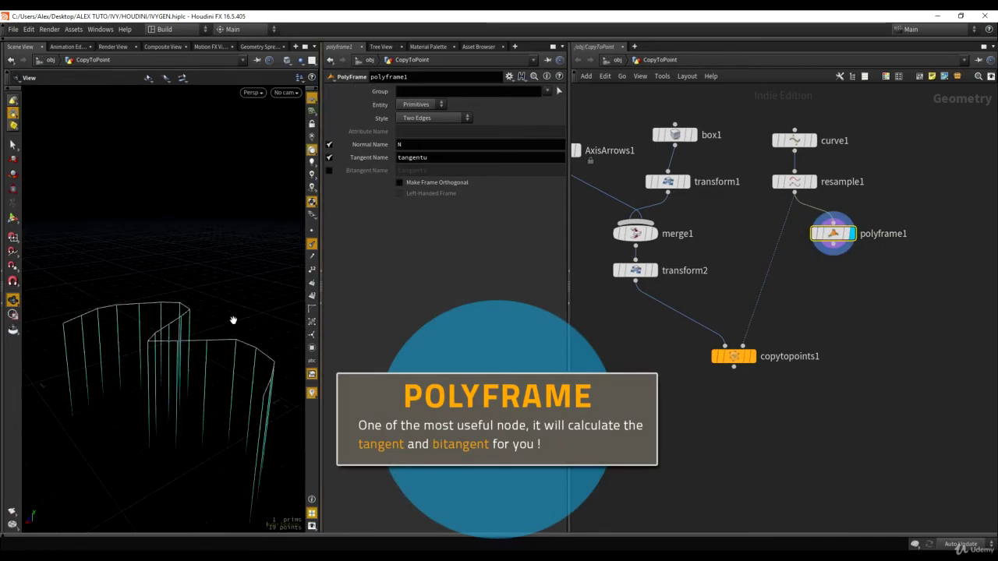
pyautogui.moveTo(233, 321); pyautogui.dragTo(195, 320)
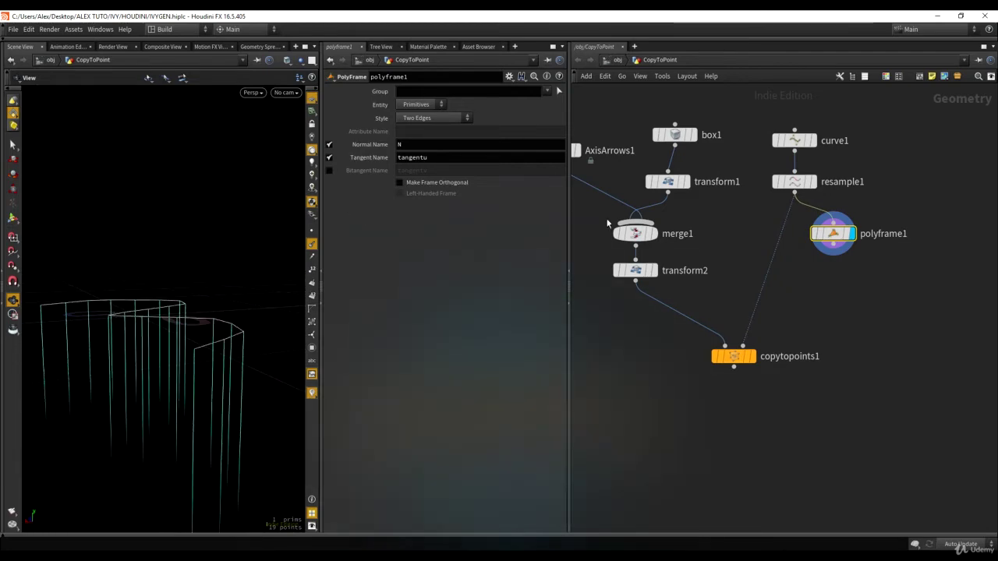
pyautogui.moveTo(570, 343); pyautogui.dragTo(586, 343)
pyautogui.moveTo(178, 287); pyautogui.dragTo(228, 293, button='middle')
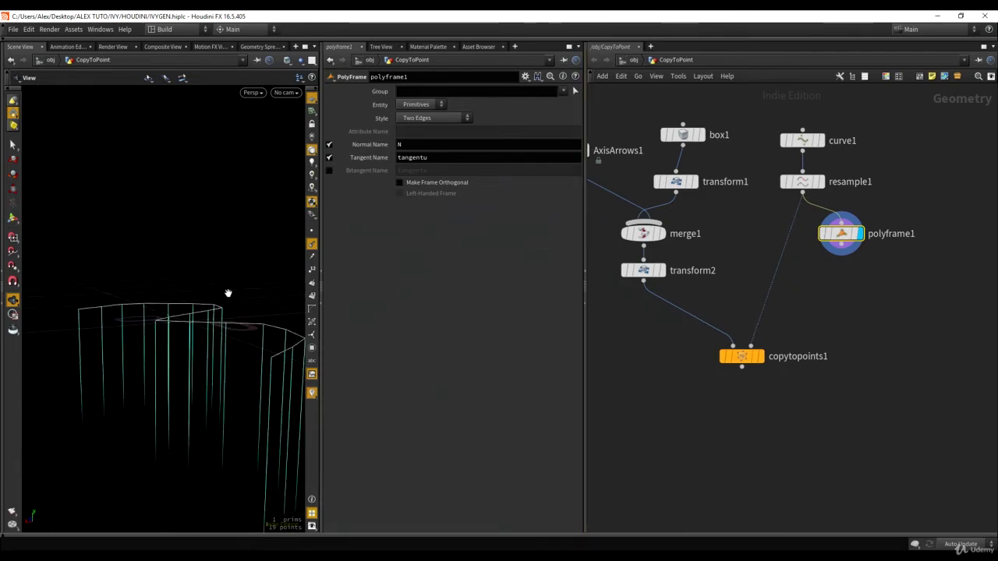
pyautogui.moveTo(227, 293); pyautogui.dragTo(187, 249)
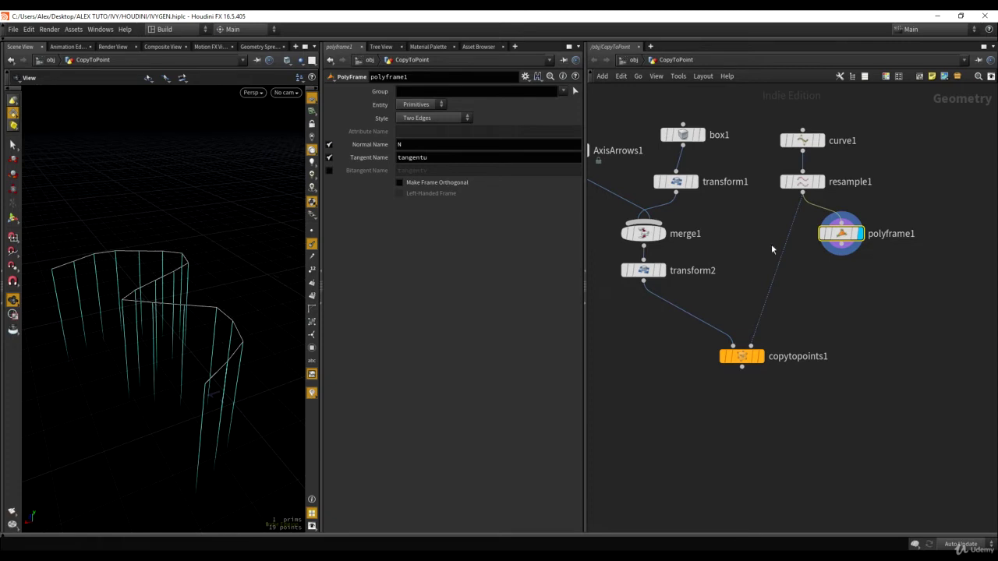
pyautogui.click(452, 159)
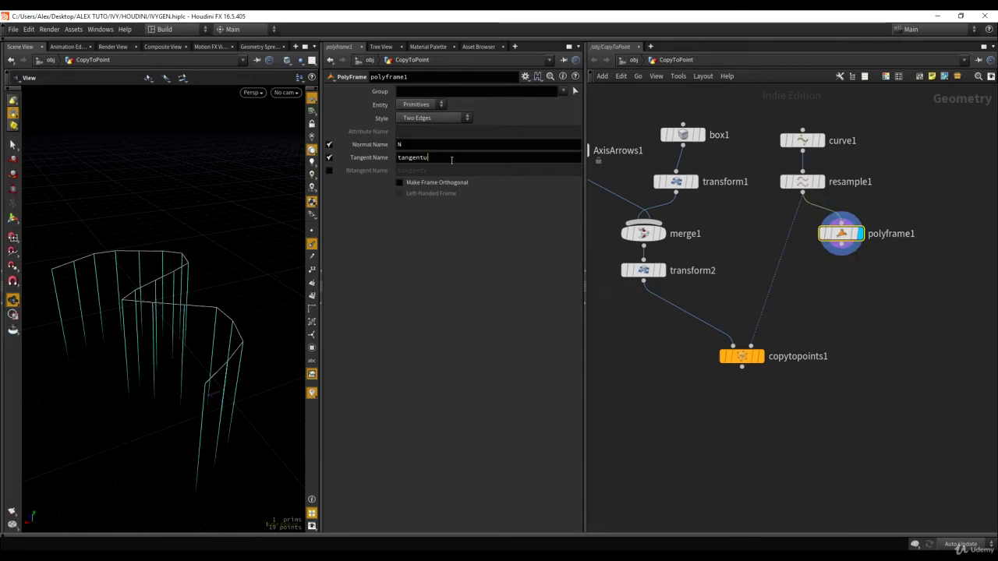
pyautogui.moveTo(451, 161); pyautogui.dragTo(328, 164)
pyautogui.moveTo(421, 145); pyautogui.dragTo(399, 145)
pyautogui.click(428, 160)
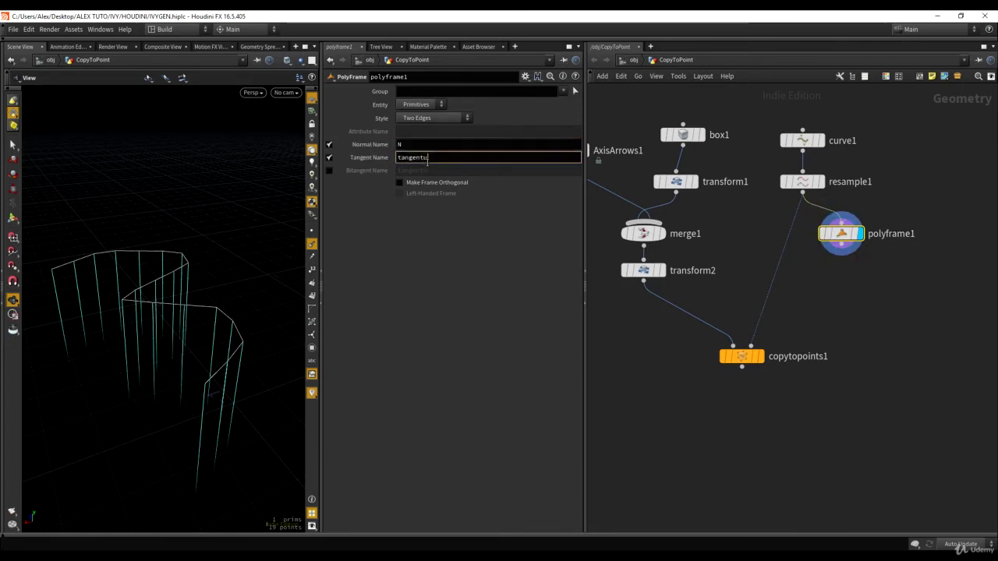
pyautogui.doubleClick(406, 145)
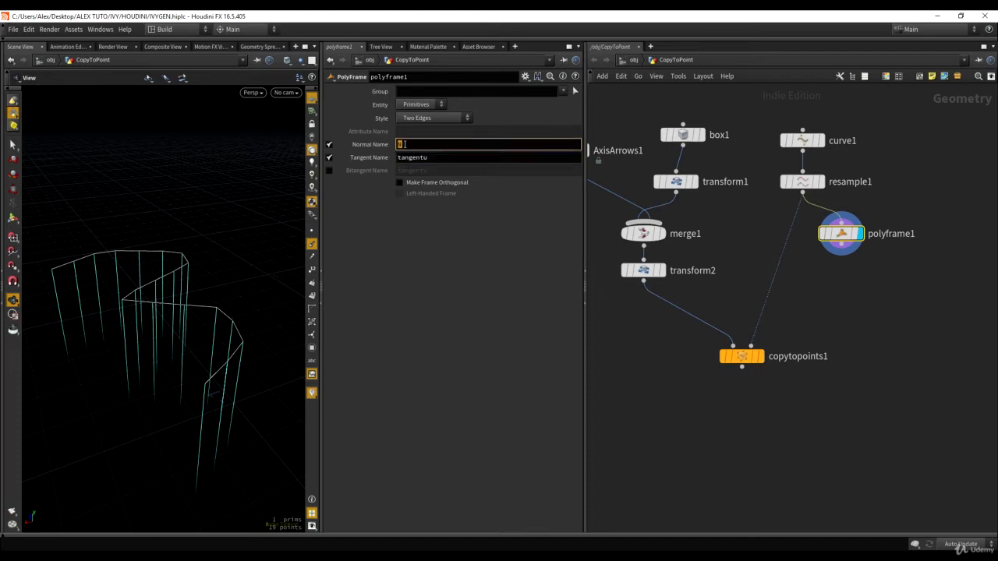
# - Move polyframe1 aside and add a Point Wrangle with the expression @N = @N; for comparison
pyautogui.moveTo(757, 272); pyautogui.dragTo(763, 277, button='middle')
pyautogui.moveTo(846, 241); pyautogui.dragTo(906, 248)
pyautogui.press('Tab')
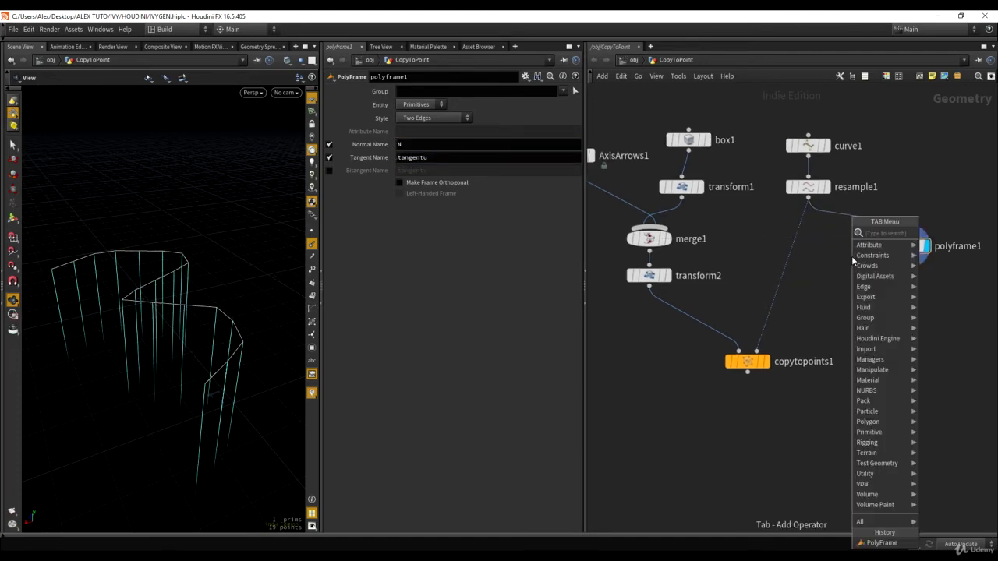
pyautogui.write('wra')
pyautogui.press('Down')
pyautogui.press('Down')
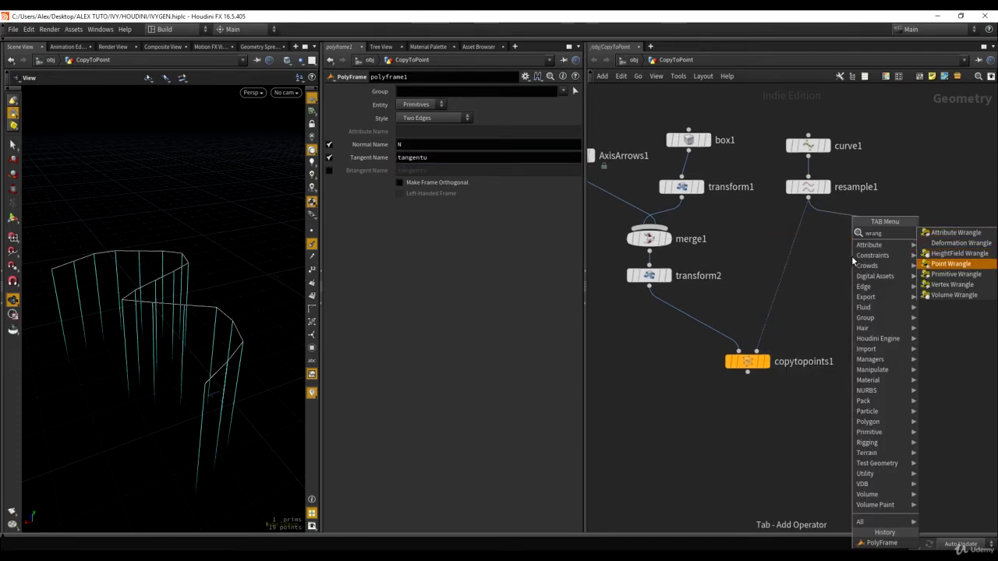
pyautogui.press('Return')
pyautogui.click(852, 255)
pyautogui.click(402, 155)
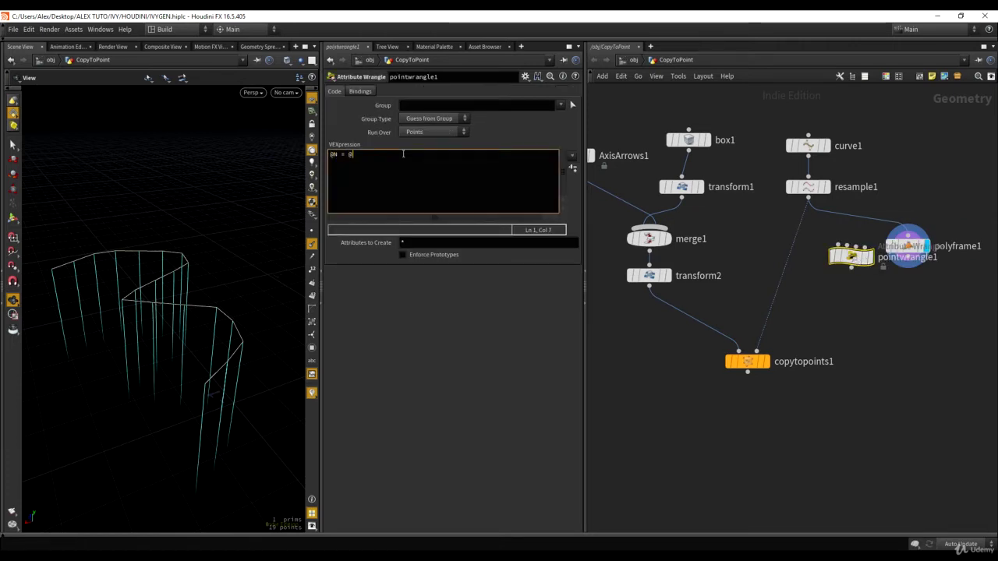
pyautogui.write('@N = @N;')
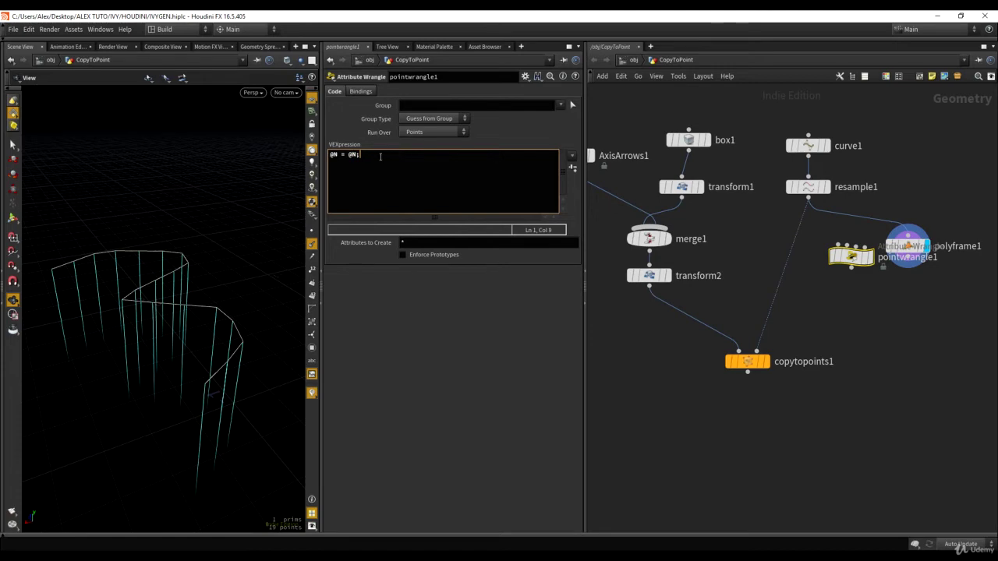
# - Display the point wrangle fed by resample1 to compare its normals with polyframe1, and delete it
pyautogui.click(869, 256)
pyautogui.moveTo(808, 197); pyautogui.dragTo(833, 258)
pyautogui.click(907, 247)
pyautogui.click(833, 258)
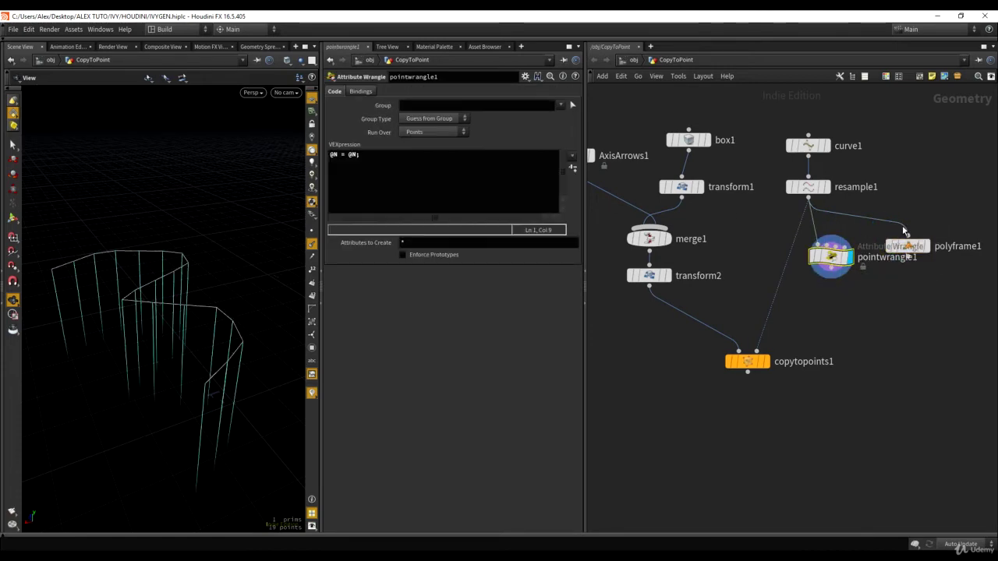
pyautogui.press('Delete')
# - Set polyframe1's Tangent Name to T and display the node
pyautogui.click(908, 248)
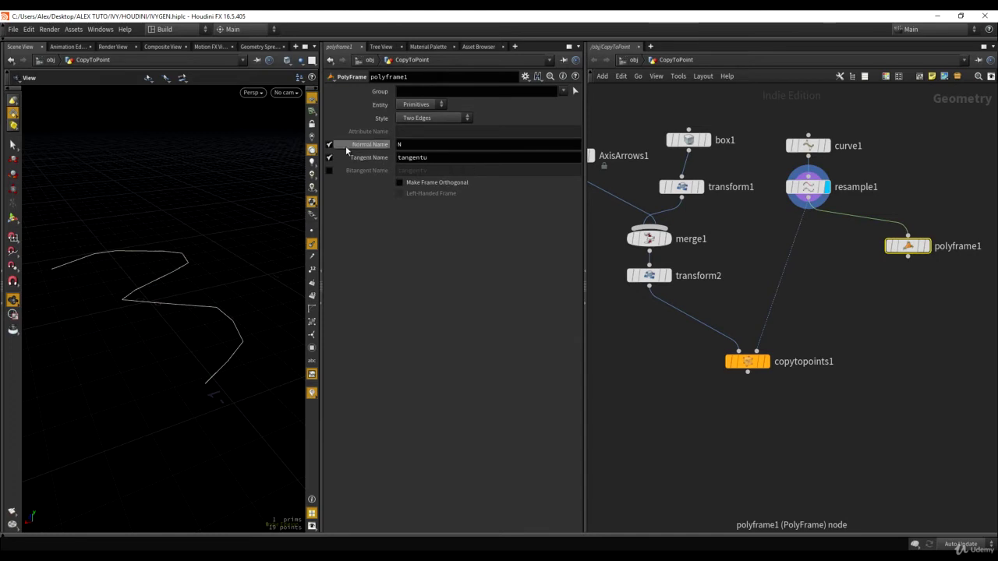
pyautogui.doubleClick(459, 155)
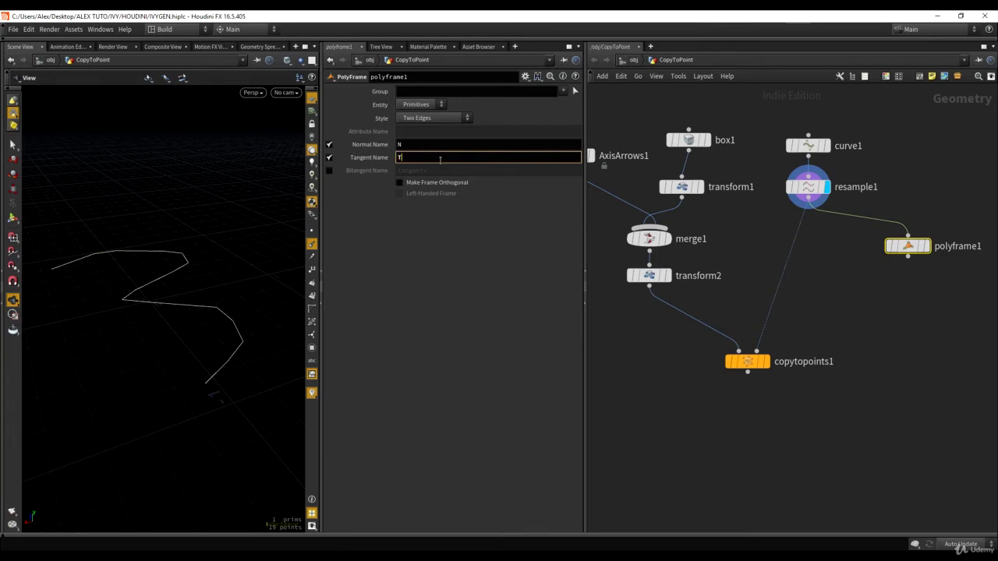
pyautogui.press('Return')
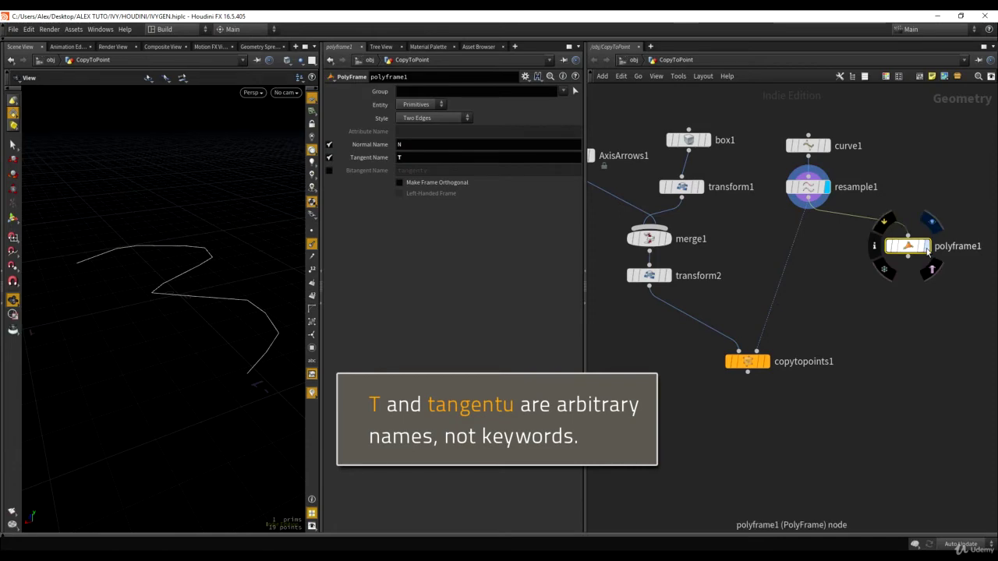
pyautogui.moveTo(925, 246); pyautogui.dragTo(908, 250)
# - Add a new Marker visualizer to the scene-level visualizers
pyautogui.moveTo(261, 298); pyautogui.dragTo(182, 259)
pyautogui.moveTo(88, 234); pyautogui.dragTo(125, 246, button='middle')
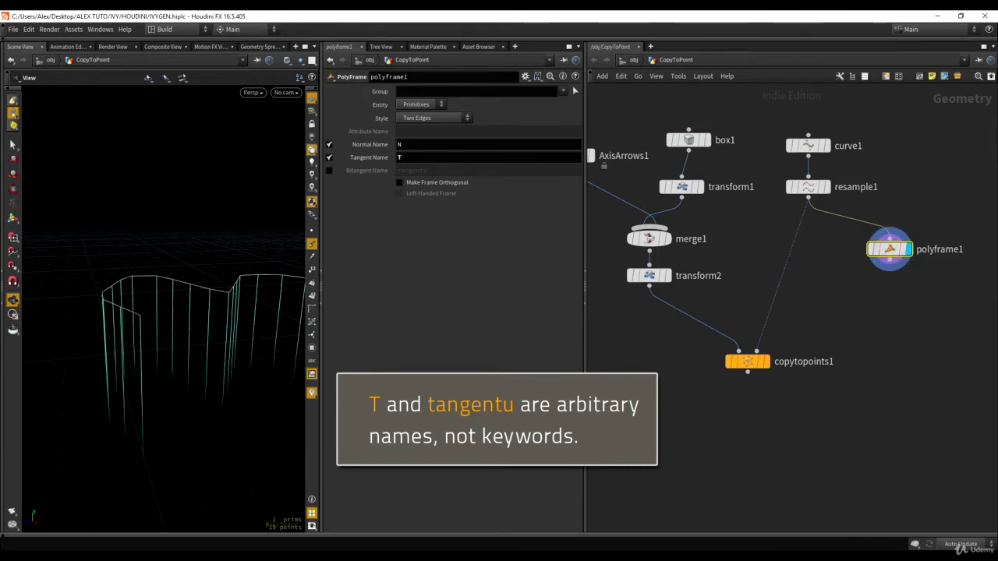
pyautogui.moveTo(325, 443); pyautogui.dragTo(341, 441)
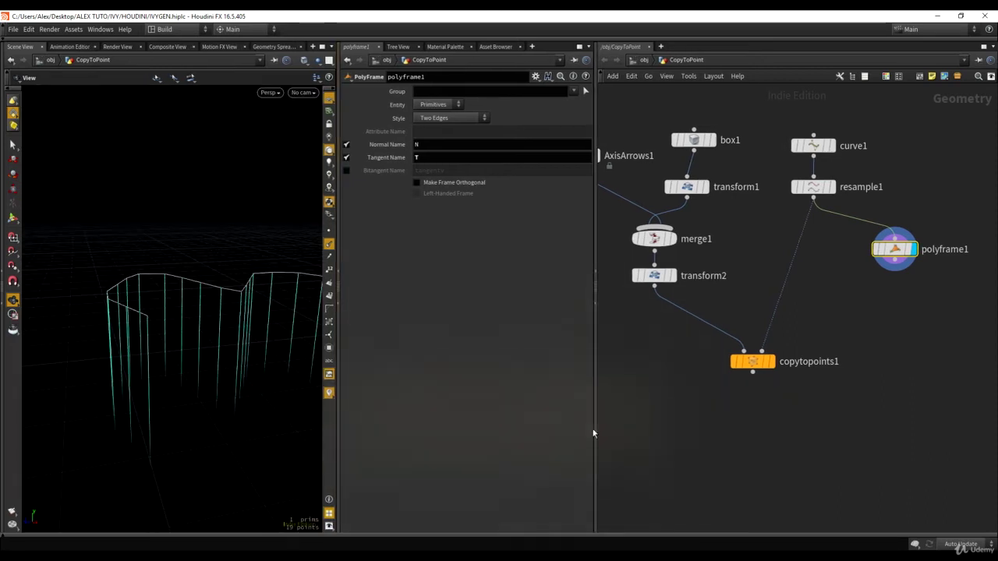
pyautogui.moveTo(593, 434); pyautogui.dragTo(602, 433)
pyautogui.moveTo(220, 291); pyautogui.dragTo(159, 296)
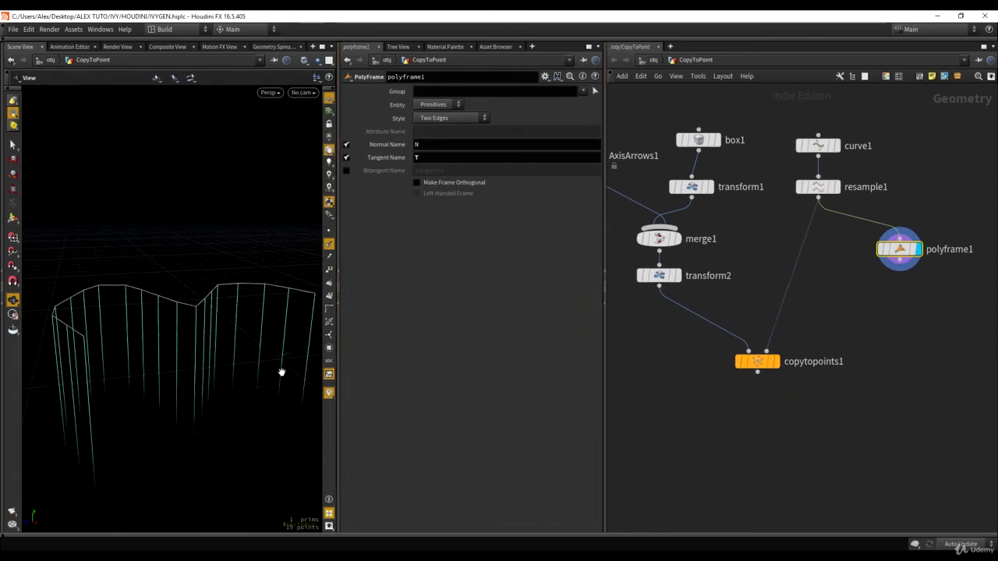
pyautogui.click(329, 394)
pyautogui.click(424, 373)
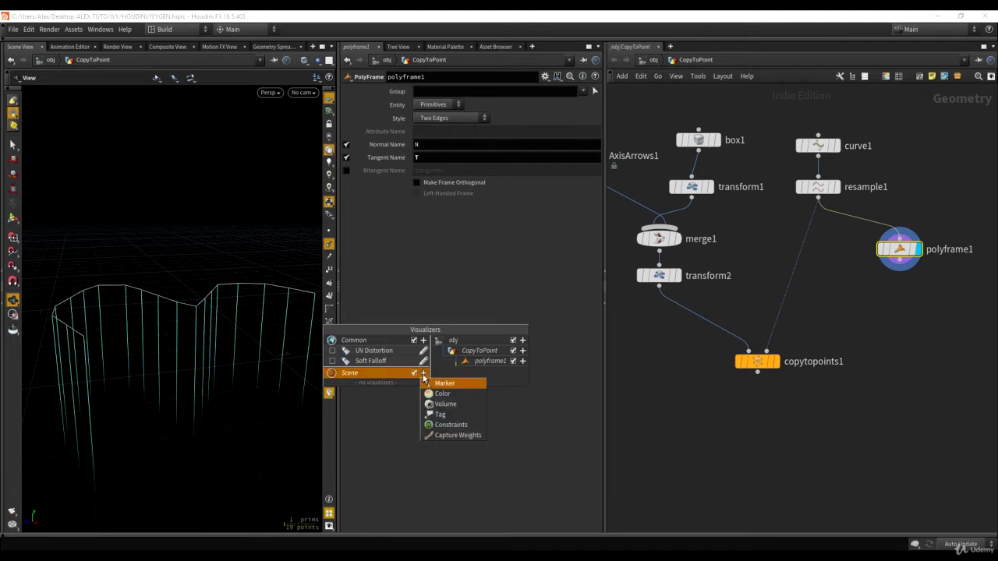
pyautogui.click(443, 383)
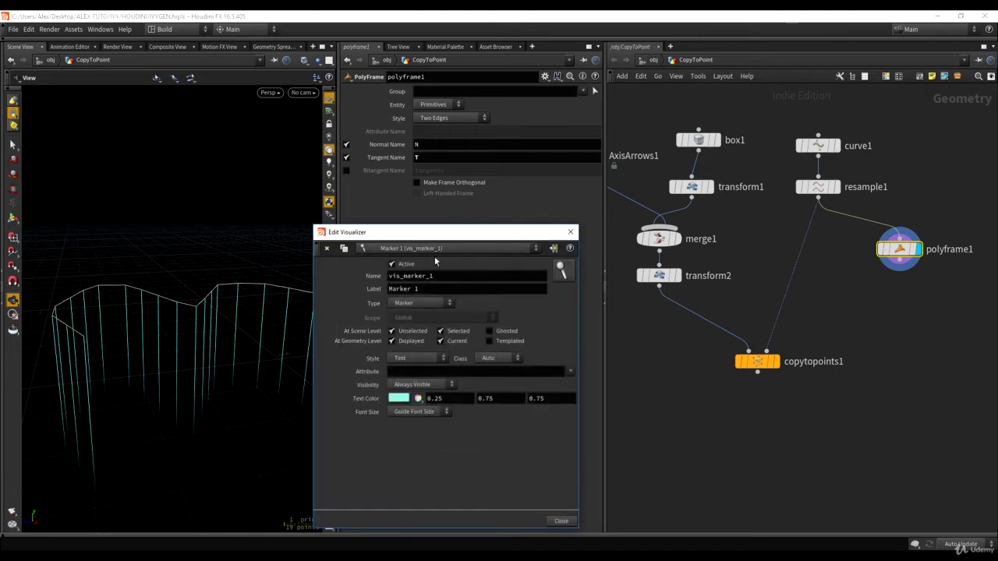
# - Set both the name and the label of the marker visualizer to tangent
pyautogui.moveTo(340, 234); pyautogui.dragTo(460, 198)
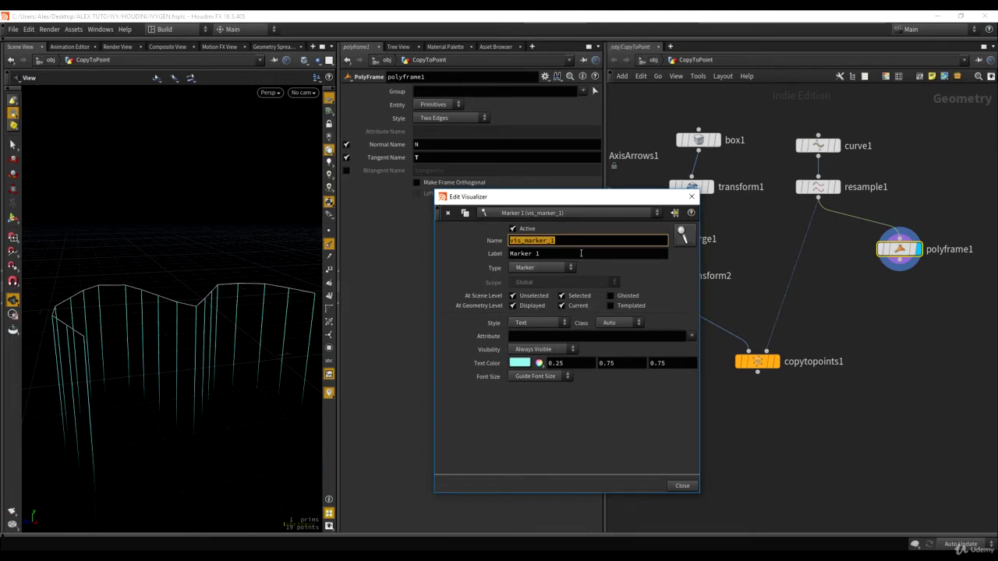
pyautogui.write('tangent')
pyautogui.press('Tab')
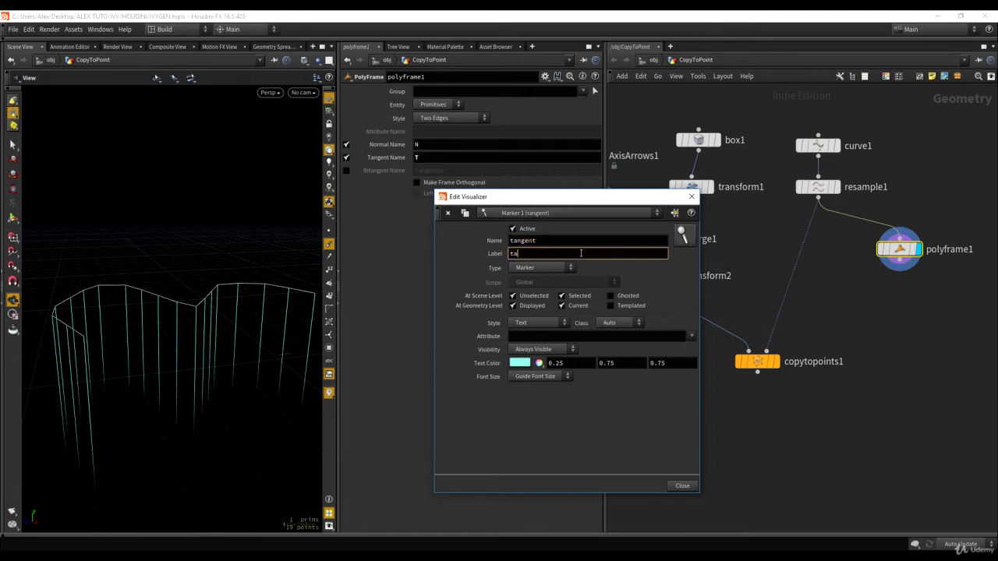
# - Make the visualizer draw attribute T in Vector style with Show Arrow Tips enabled, and close its settings
pyautogui.click(538, 323)
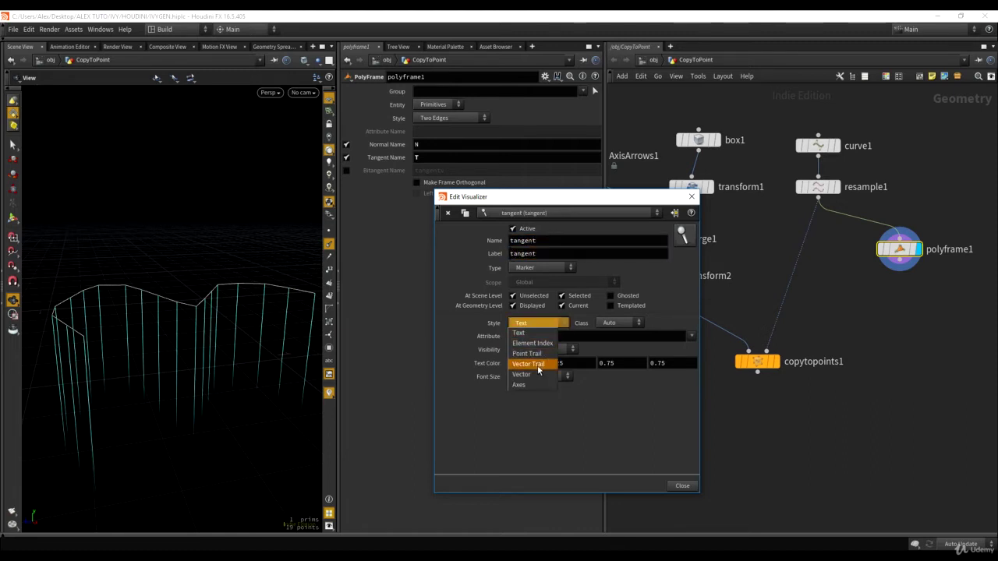
pyautogui.click(534, 374)
pyautogui.click(529, 335)
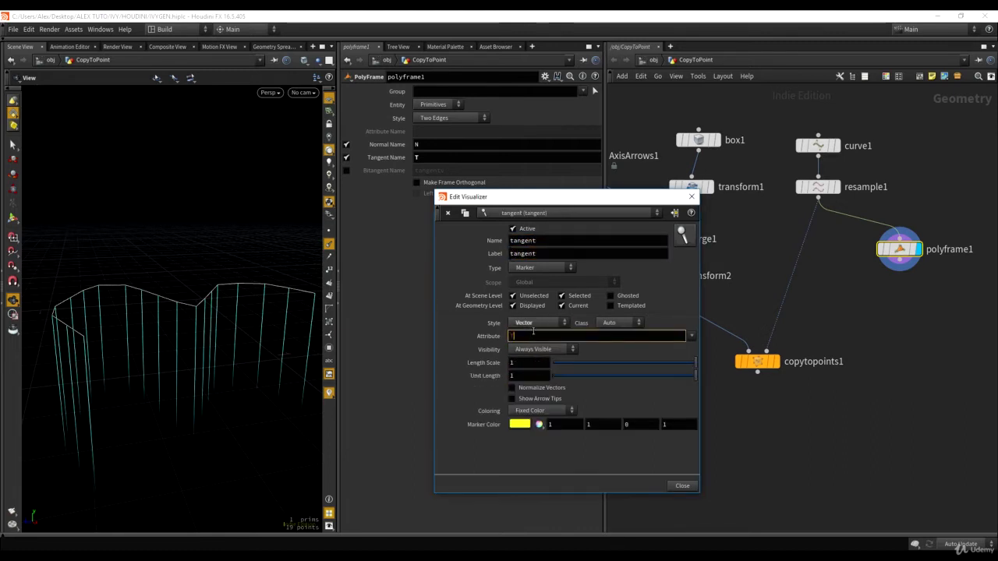
pyautogui.write('T')
pyautogui.click(529, 363)
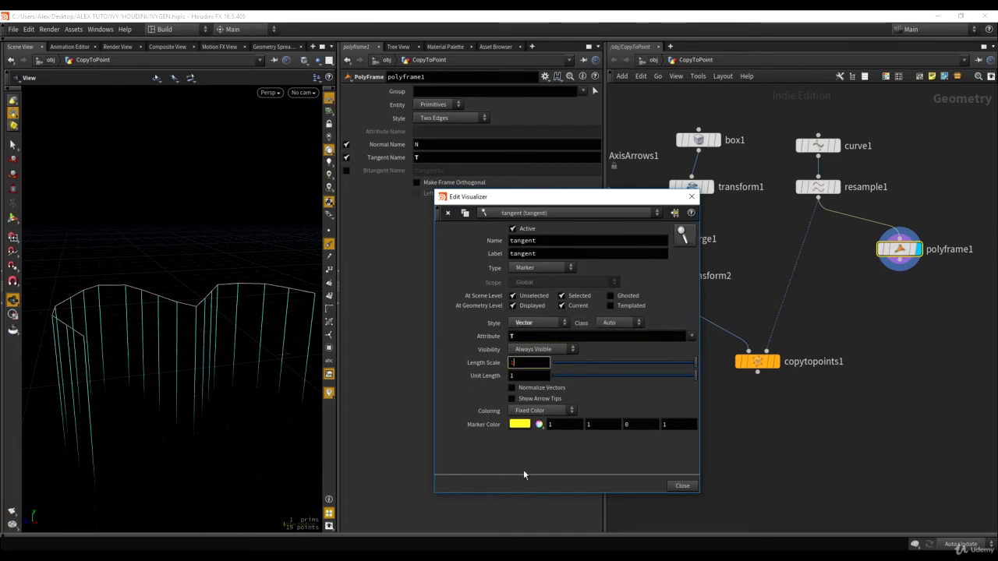
pyautogui.click(519, 389)
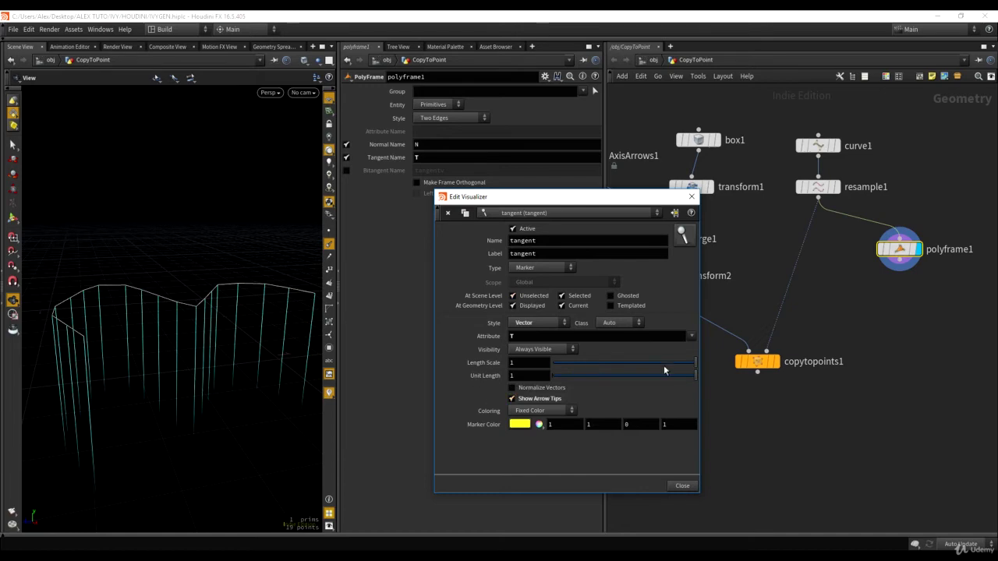
pyautogui.click(683, 486)
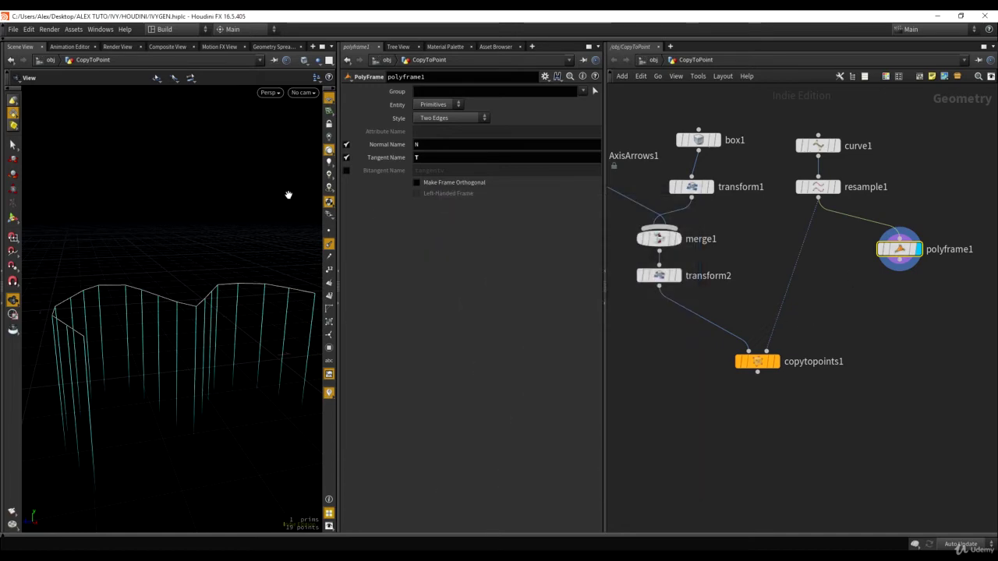
# - Set the viewport guide option Scale Normal to 0.5 in the display options
pyautogui.rightClick(329, 394)
pyautogui.click(331, 398)
pyautogui.rightClick(220, 234)
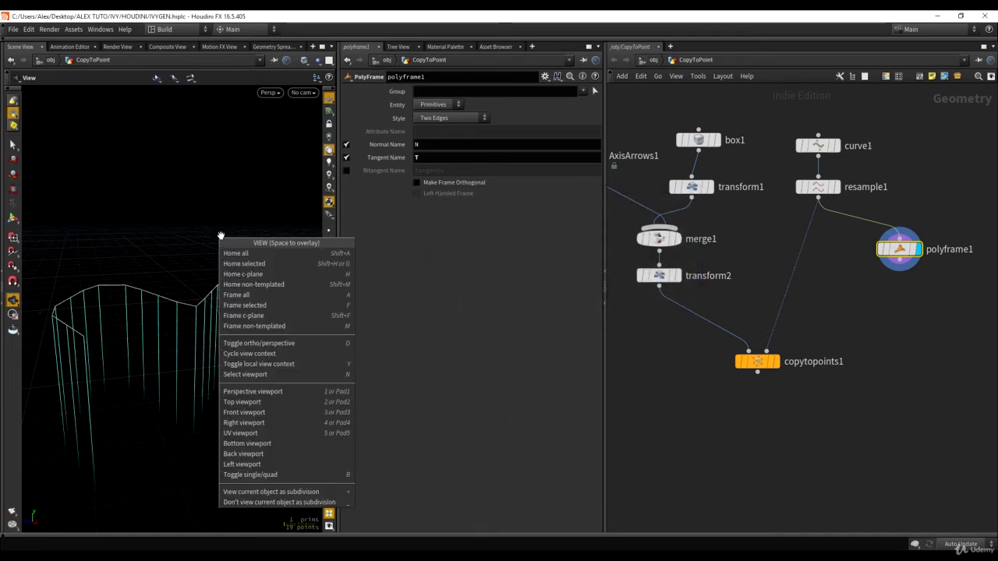
pyautogui.click(210, 205)
pyautogui.press('d')
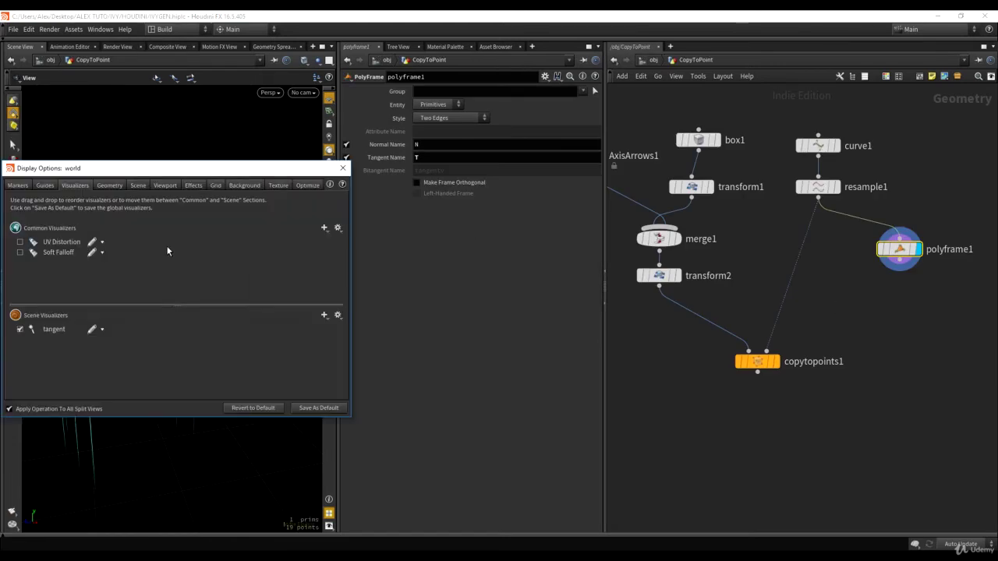
pyautogui.moveTo(118, 168); pyautogui.dragTo(561, 211)
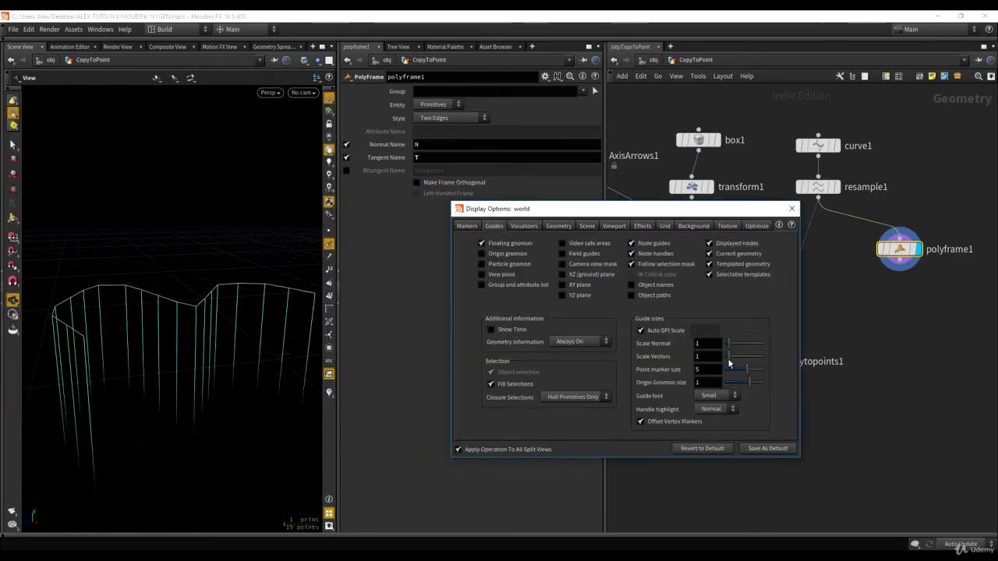
pyautogui.moveTo(729, 351); pyautogui.dragTo(728, 346)
pyautogui.press('Escape')
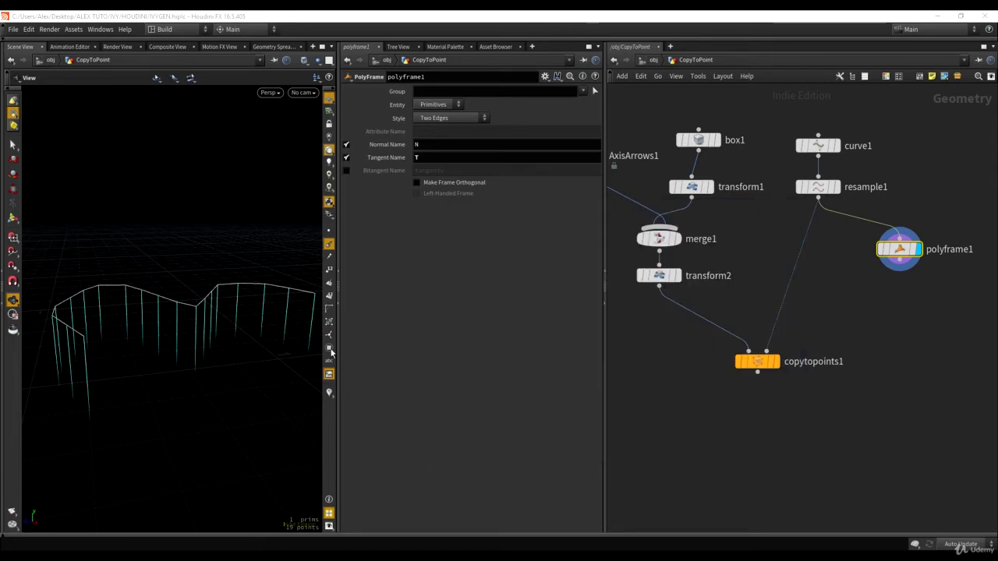
# - Turn on the tangent visualizer and reduce the viewport guide option Scale Vectors to 0.39
pyautogui.click(329, 394)
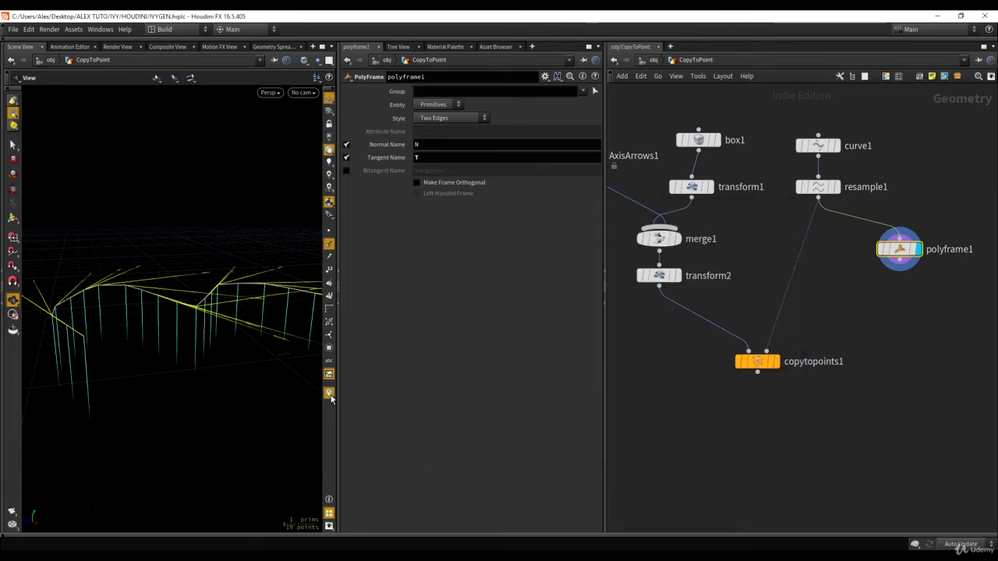
pyautogui.moveTo(234, 290)
pyautogui.mouseDown()
pyautogui.moveTo(262, 329)
pyautogui.moveTo(210, 295)
pyautogui.moveTo(145, 314)
pyautogui.moveTo(227, 292)
pyautogui.mouseUp()
pyautogui.press('d')
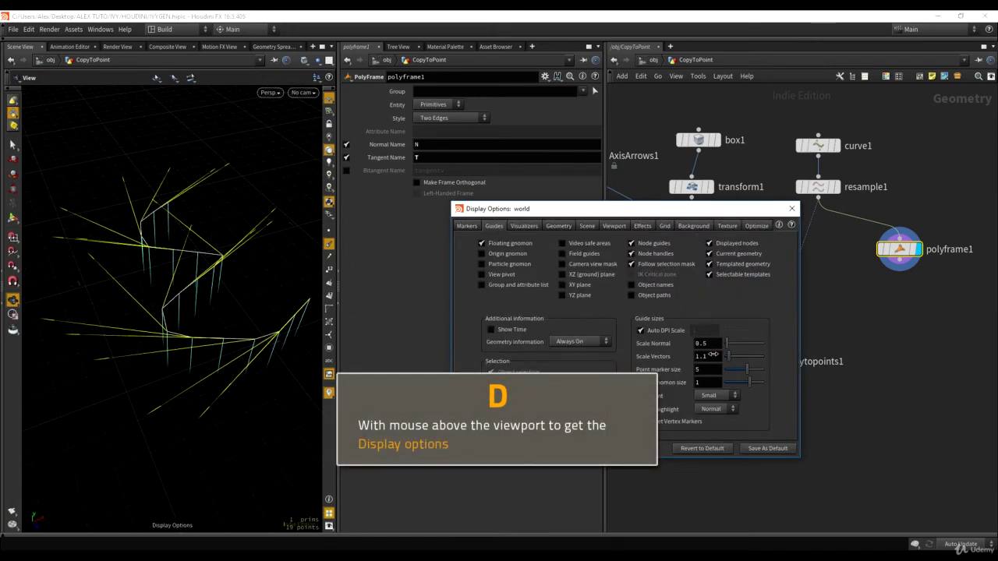
pyautogui.moveTo(712, 356); pyautogui.dragTo(367, 368, button='middle')
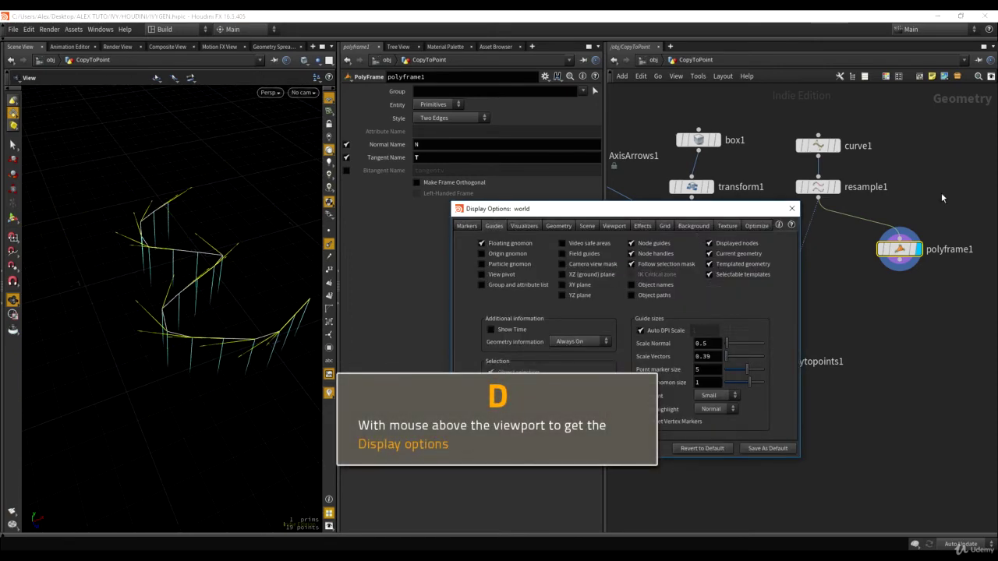
pyautogui.click(791, 209)
# - Make polyframe1 output only a tangent named N, without Normal Name, and insert it between resample1 and copytopoints1
pyautogui.moveTo(171, 292); pyautogui.dragTo(206, 372)
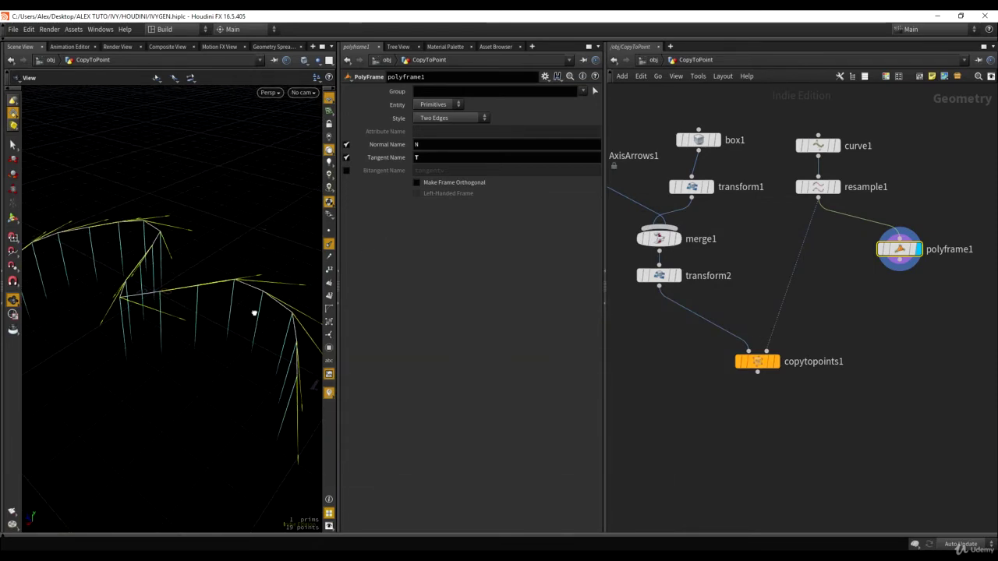
pyautogui.moveTo(255, 313); pyautogui.dragTo(232, 347)
pyautogui.moveTo(206, 303); pyautogui.dragTo(212, 345)
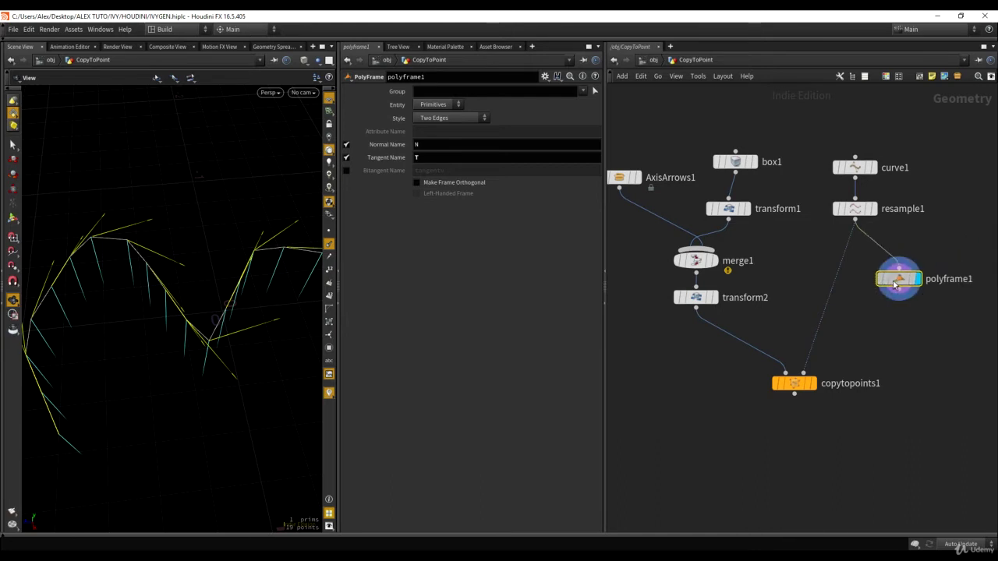
pyautogui.click(347, 145)
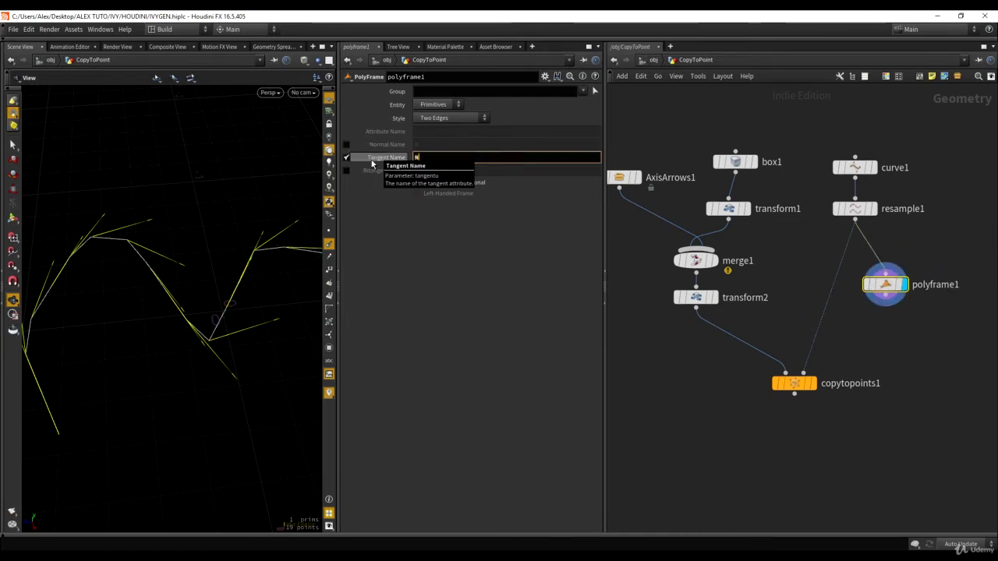
pyautogui.press('Return')
pyautogui.moveTo(223, 273)
pyautogui.mouseDown()
pyautogui.moveTo(252, 251)
pyautogui.moveTo(94, 223)
pyautogui.moveTo(257, 292)
pyautogui.moveTo(211, 317)
pyautogui.moveTo(209, 292)
pyautogui.moveTo(234, 265)
pyautogui.mouseUp()
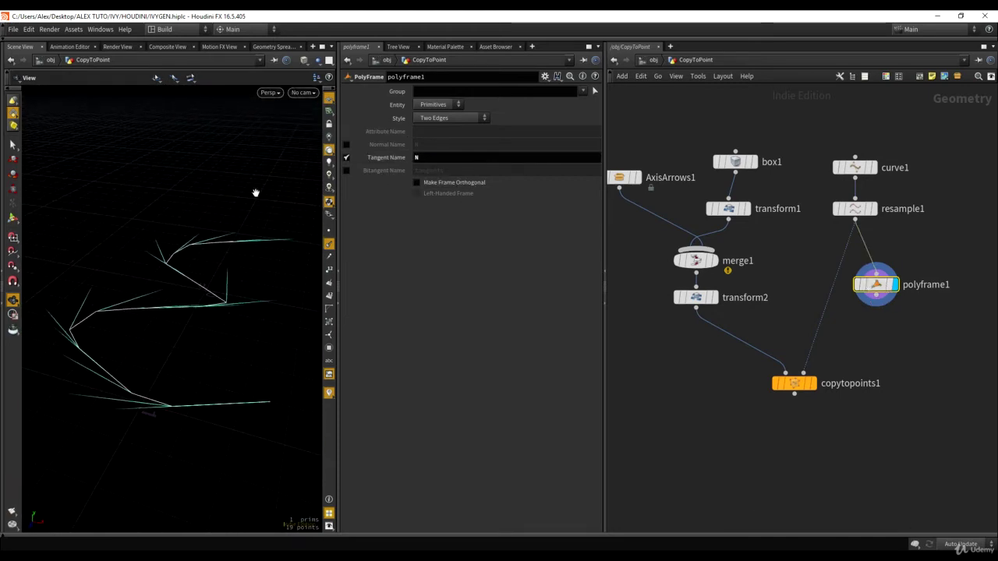
pyautogui.moveTo(876, 285); pyautogui.dragTo(843, 282)
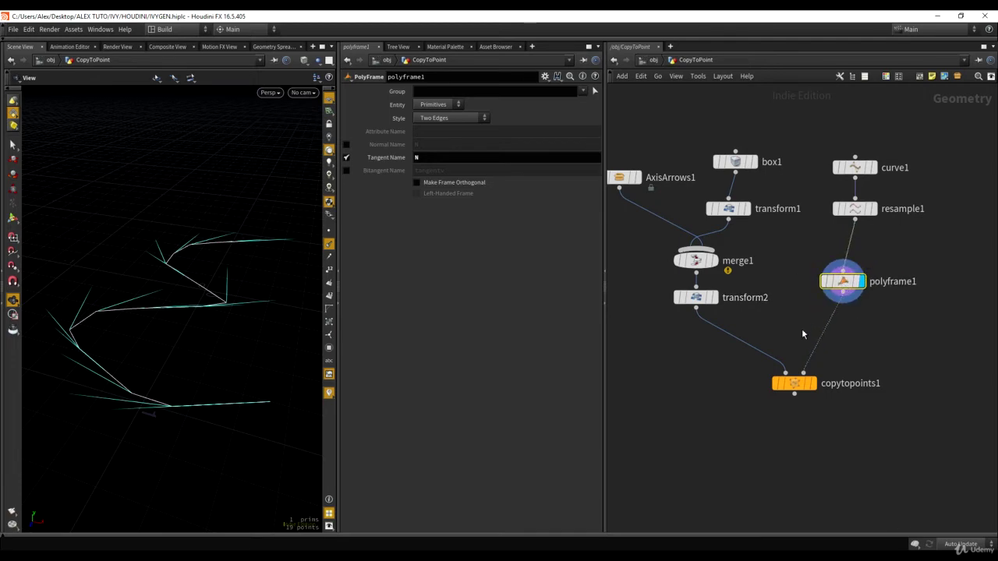
# - View transform2's source axes without normals, and polyframe1's curve with its point normals shown
pyautogui.click(716, 297)
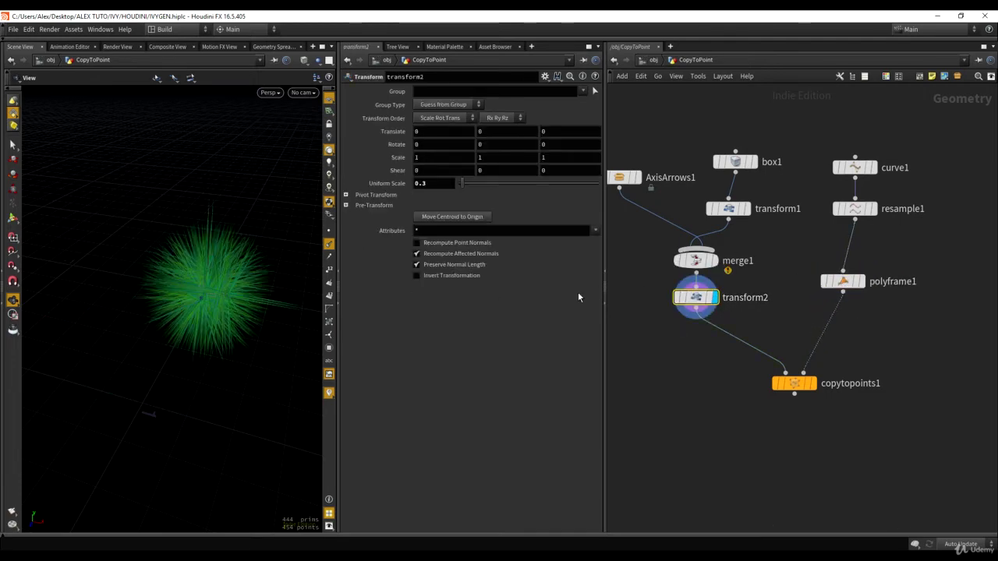
pyautogui.moveTo(210, 321); pyautogui.dragTo(244, 76, button='right')
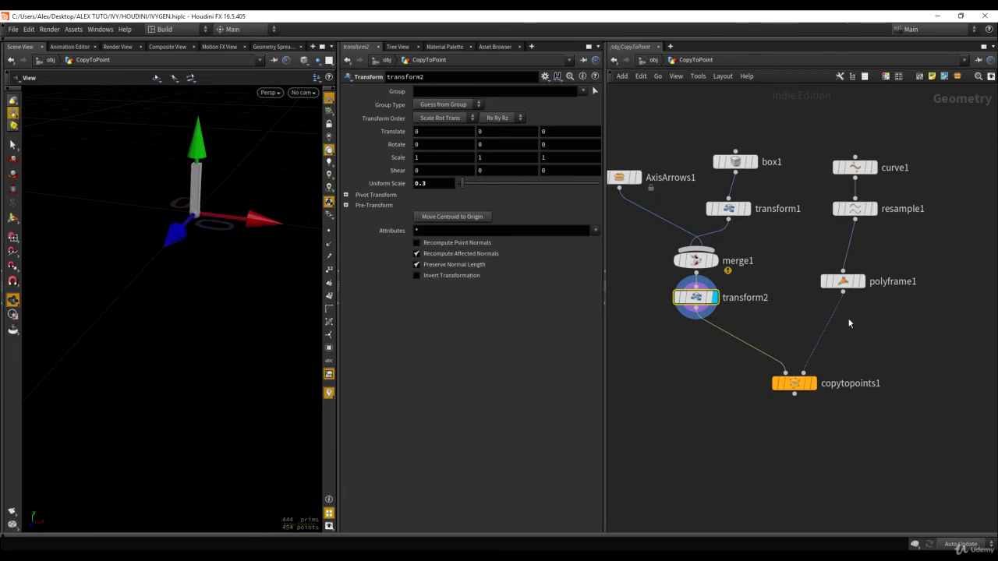
pyautogui.click(862, 281)
pyautogui.click(839, 282)
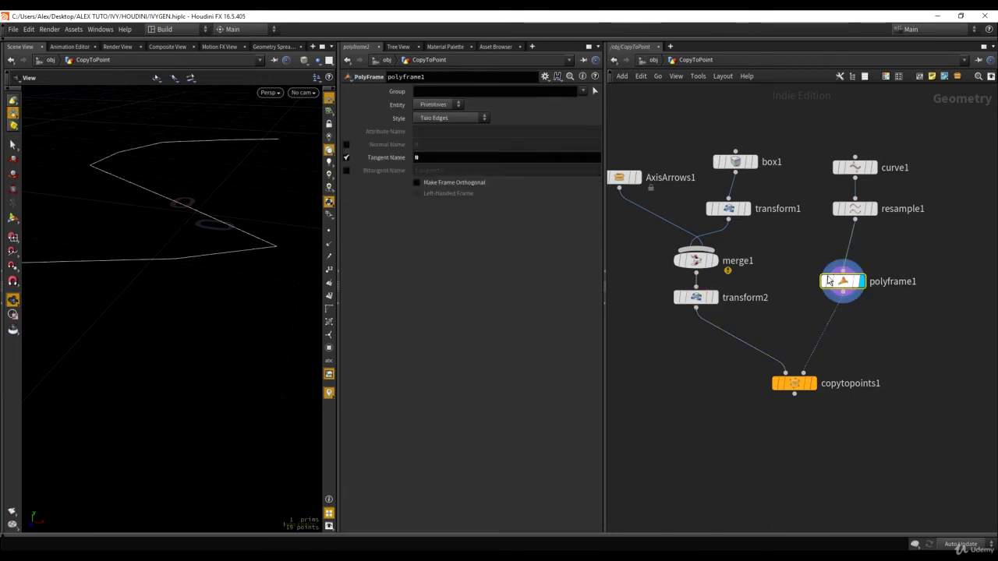
pyautogui.click(329, 244)
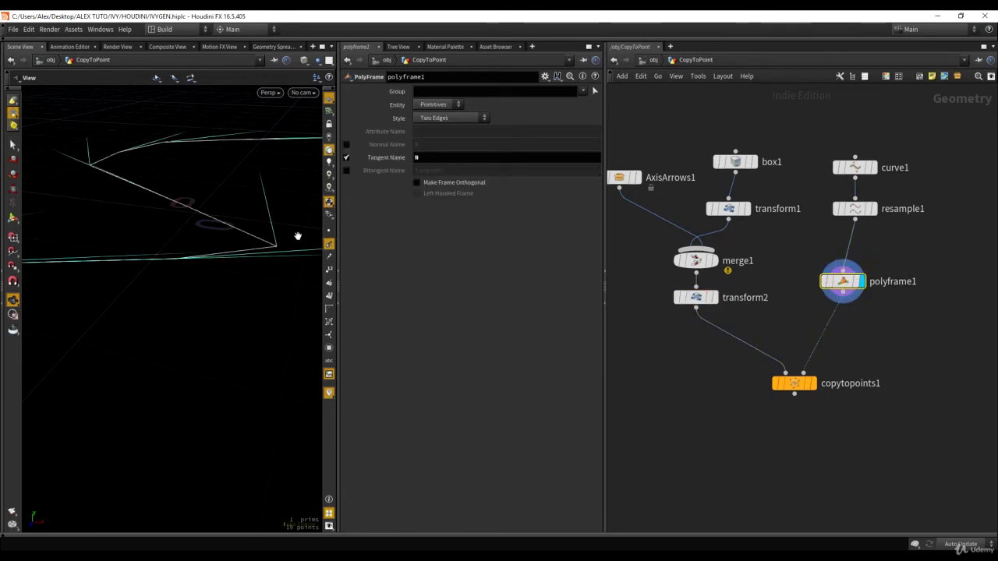
# - Display copytopoints1 with point normals hidden and examine how the copies are oriented along the curve
pyautogui.click(812, 383)
pyautogui.click(329, 244)
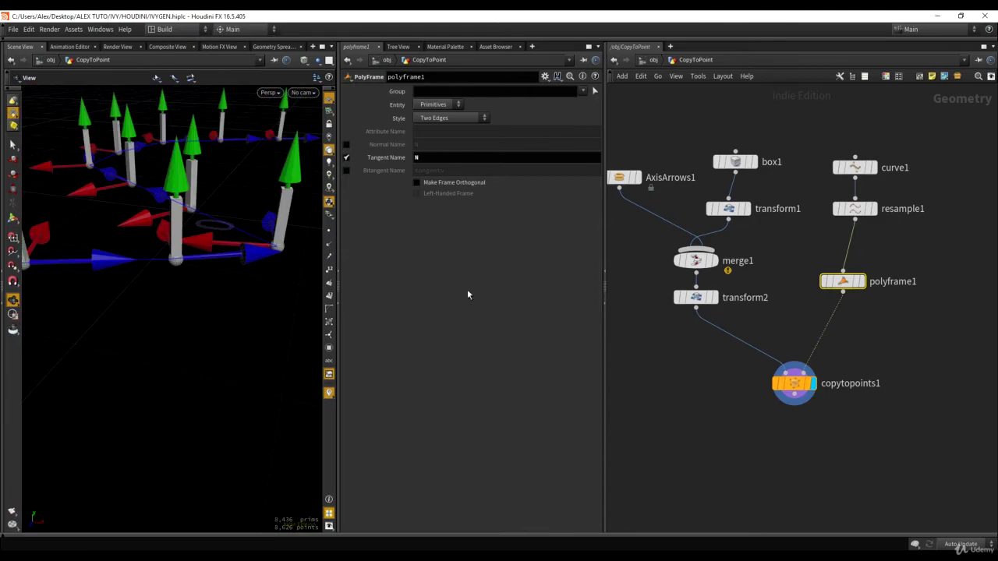
pyautogui.click(796, 385)
pyautogui.scroll(-5, 218, 239)
pyautogui.moveTo(218, 238); pyautogui.dragTo(228, 275)
# - Compare polyframe1's point normals with the orientation of the copies on copytopoints1 from several angles
pyautogui.click(860, 281)
pyautogui.click(843, 281)
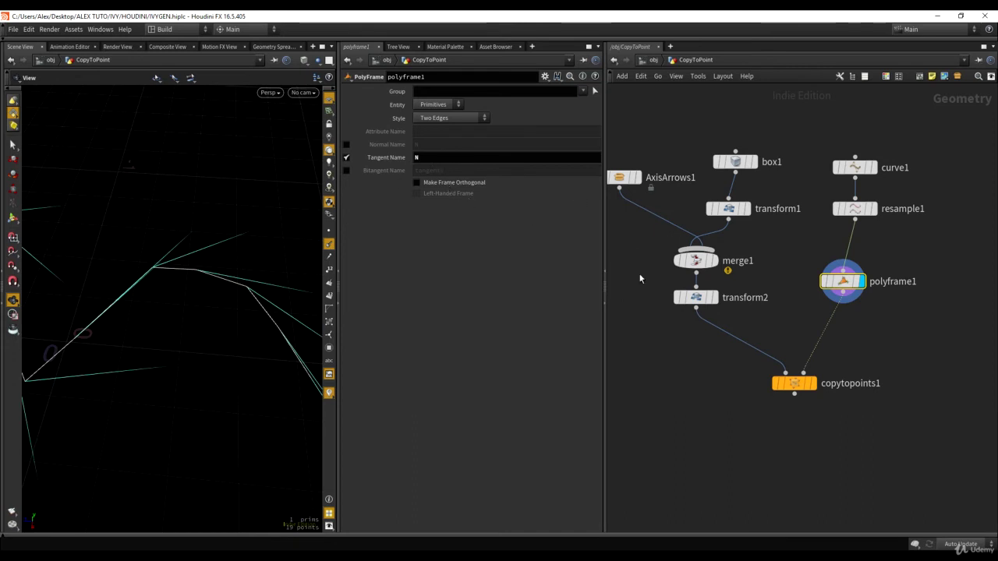
pyautogui.scroll(2, 759, 298)
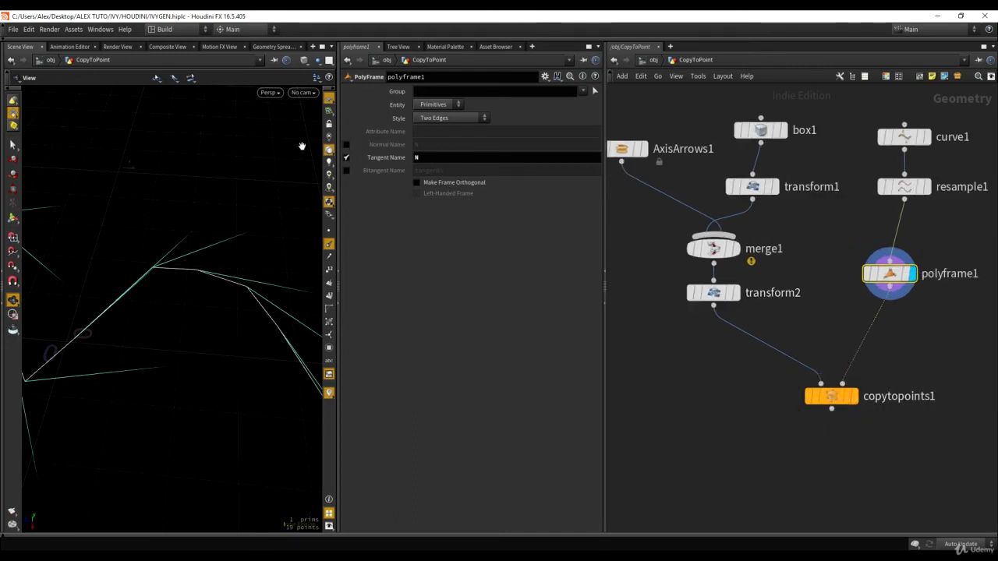
pyautogui.click(855, 396)
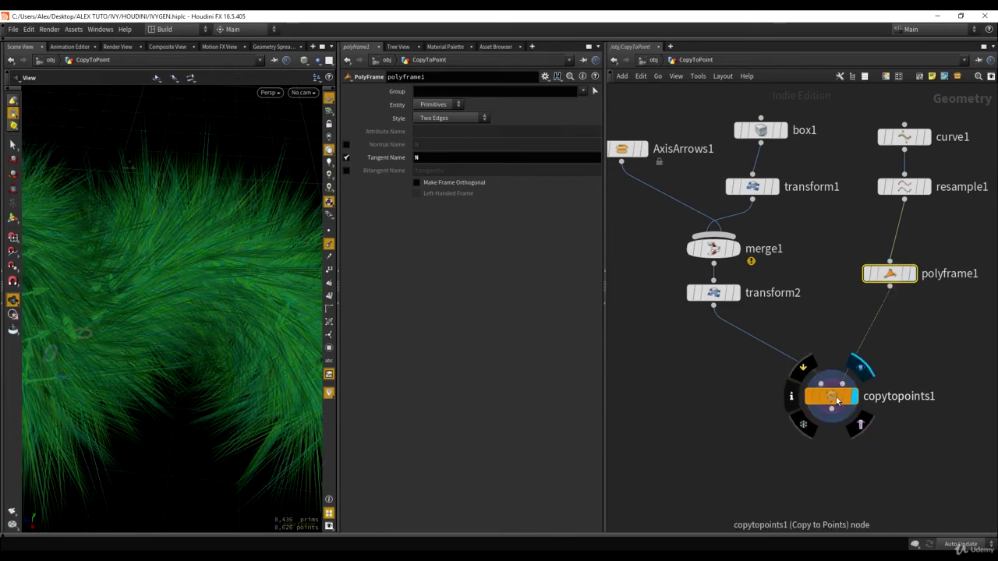
pyautogui.click(831, 396)
pyautogui.moveTo(234, 273); pyautogui.dragTo(240, 319)
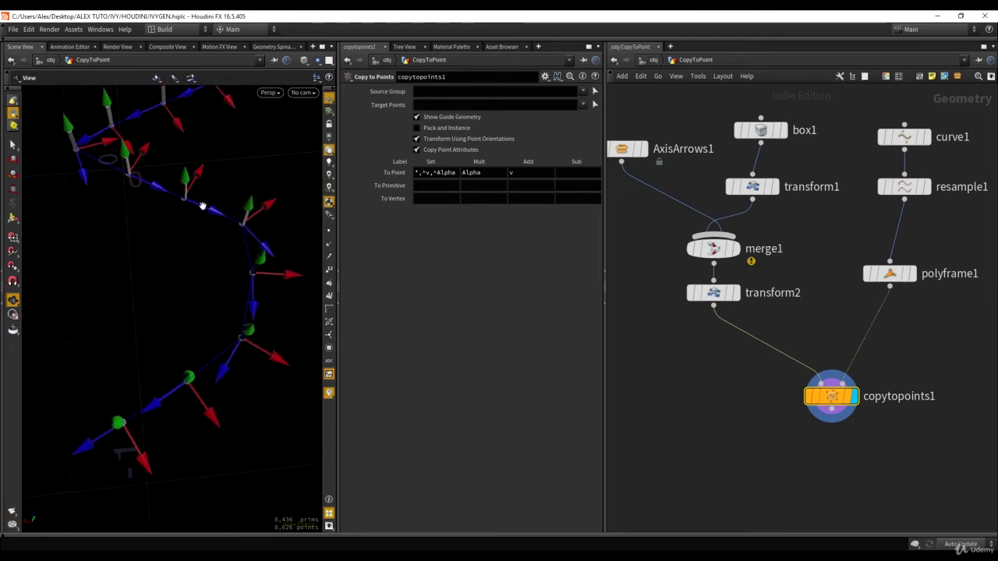
pyautogui.moveTo(253, 266); pyautogui.dragTo(288, 314)
# - Insert a Transform node between transform2 and copytopoints1
pyautogui.moveTo(646, 375); pyautogui.dragTo(723, 389, button='middle')
pyautogui.press('Tab')
pyautogui.write('tra')
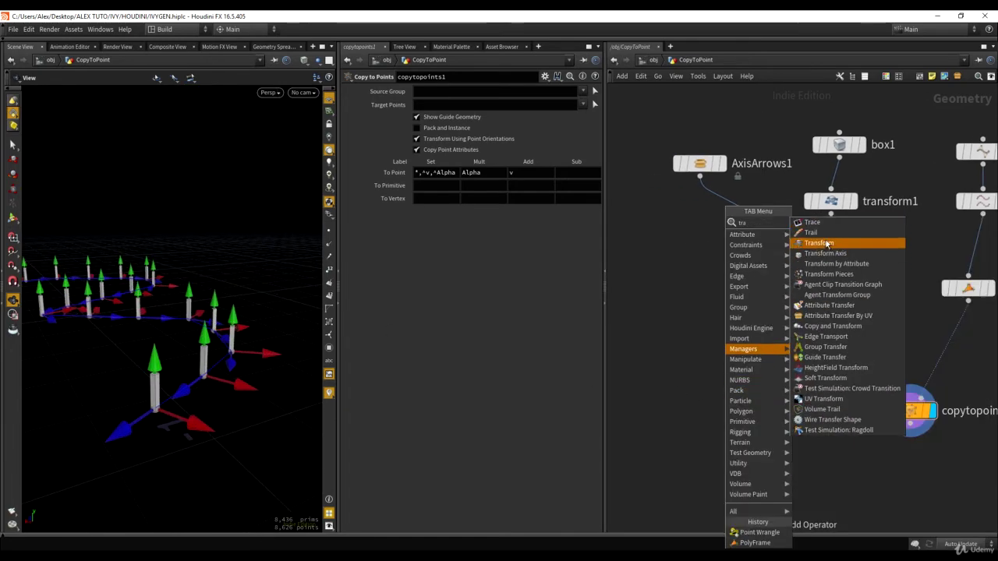
pyautogui.click(828, 244)
pyautogui.click(778, 356)
pyautogui.moveTo(779, 356)
pyautogui.mouseDown()
pyautogui.moveTo(828, 356)
pyautogui.moveTo(828, 364)
pyautogui.moveTo(784, 363)
pyautogui.mouseUp()
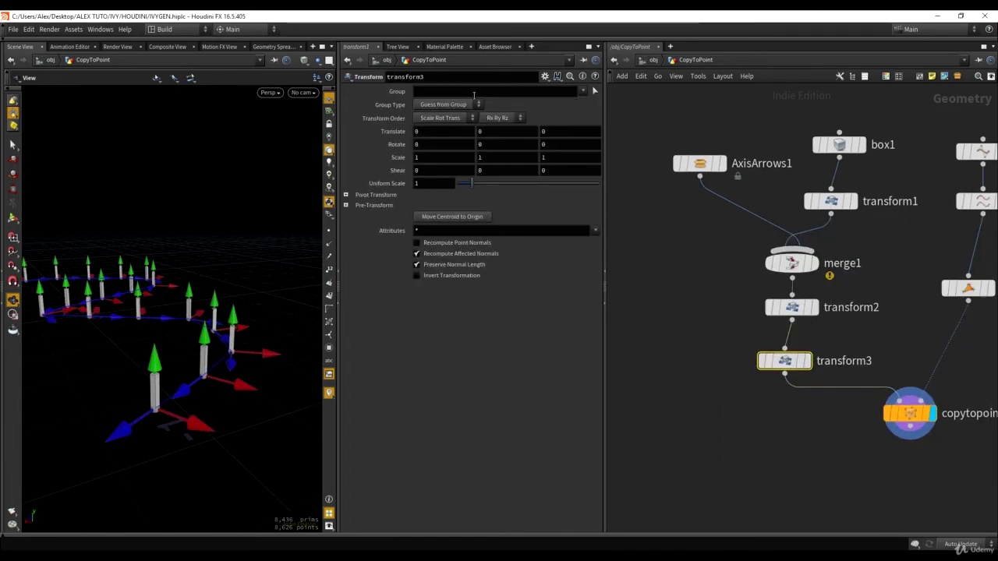
# - Set transform3's Rotate Z to -27 and display the node on its own, framed in the viewport
pyautogui.moveTo(556, 147); pyautogui.dragTo(506, 128, button='middle')
pyautogui.moveTo(784, 361); pyautogui.dragTo(792, 358)
pyautogui.click(815, 359)
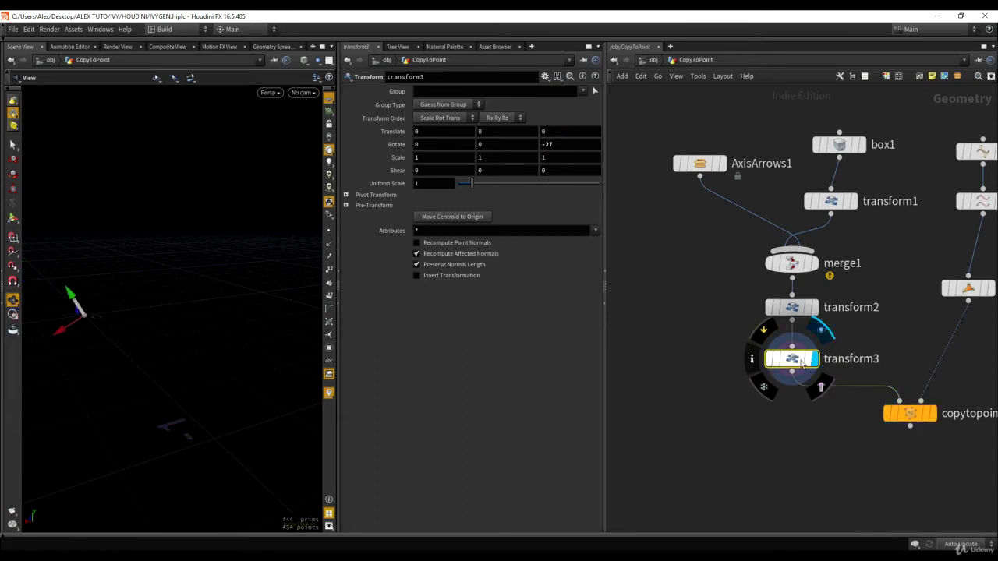
pyautogui.press('f')
pyautogui.moveTo(115, 271); pyautogui.dragTo(187, 276)
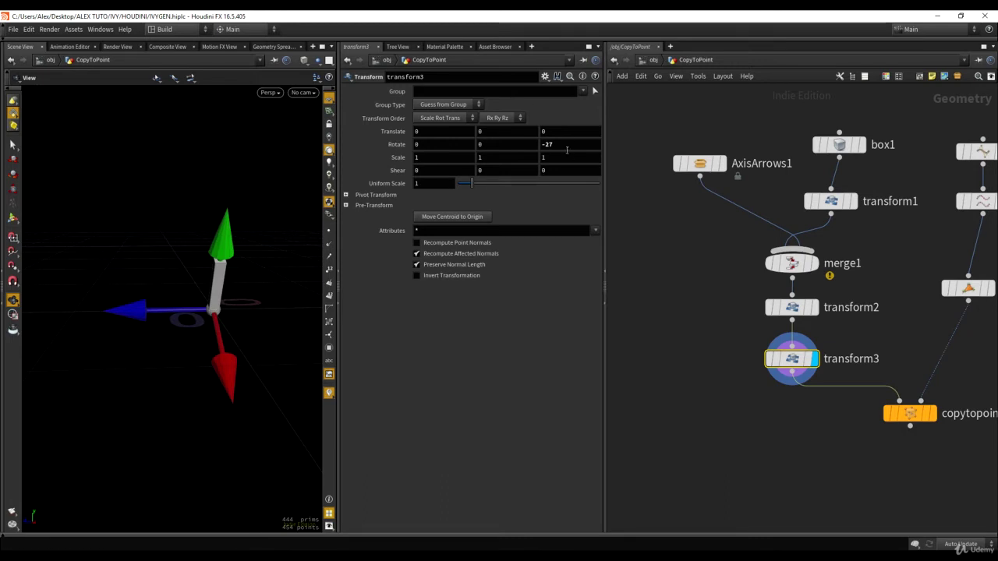
# - Try other Z rotations on transform3, and reset its Rotate Z to 0
pyautogui.moveTo(556, 144); pyautogui.dragTo(857, 143, button='middle')
pyautogui.hotkey('ctrl', 'z')
pyautogui.moveTo(47, 270); pyautogui.dragTo(123, 281)
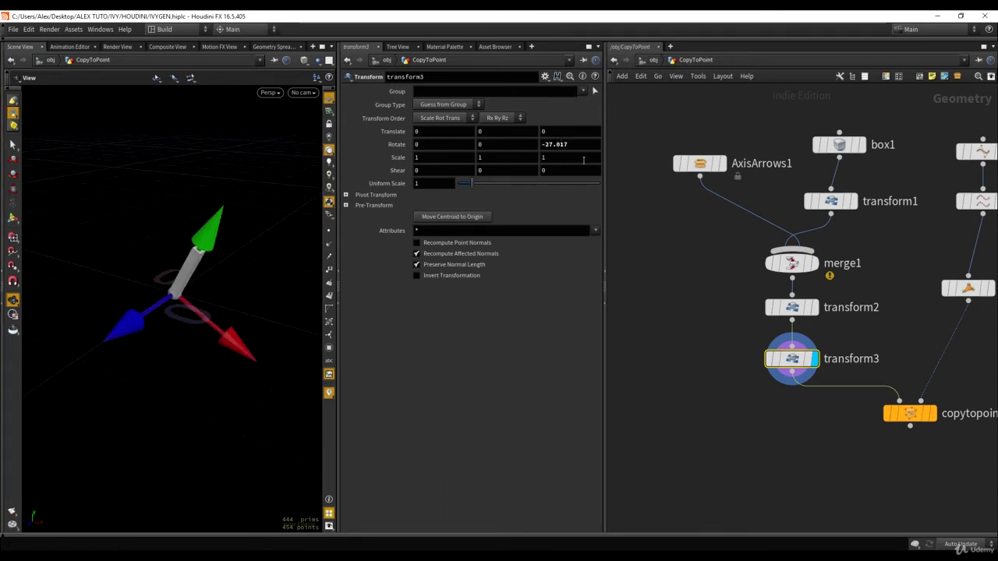
pyautogui.moveTo(577, 143); pyautogui.dragTo(992, 109, button='middle')
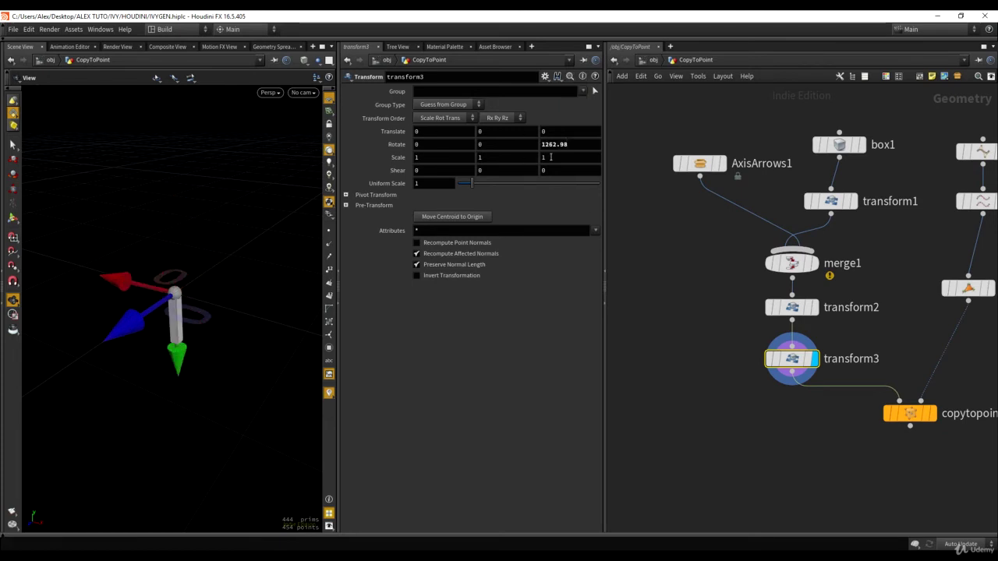
pyautogui.press('Return')
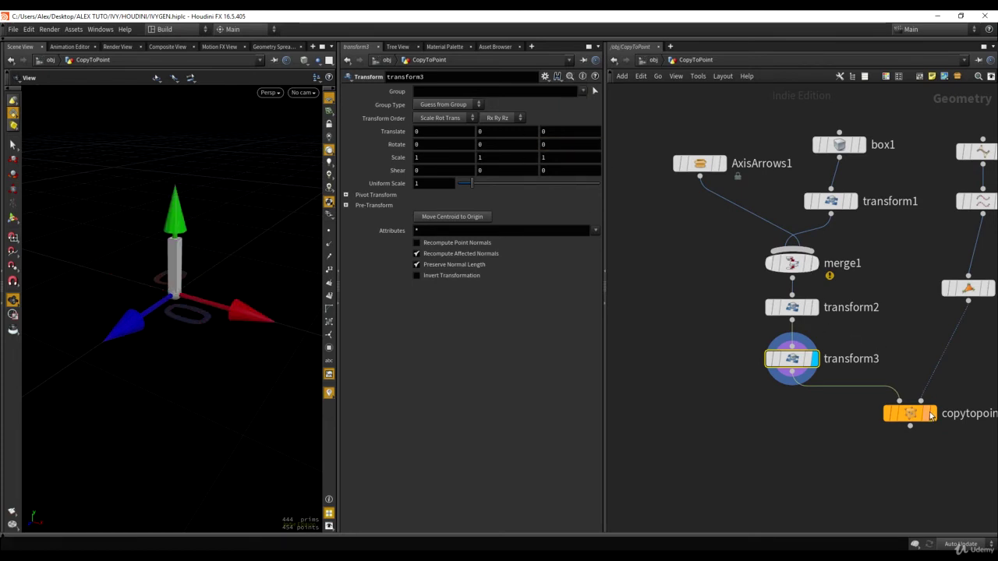
# - Display copytopoints1 and move the curve1, resample1 and polyframe1 branch farther from the other nodes
pyautogui.click(930, 414)
pyautogui.moveTo(725, 391); pyautogui.dragTo(799, 361)
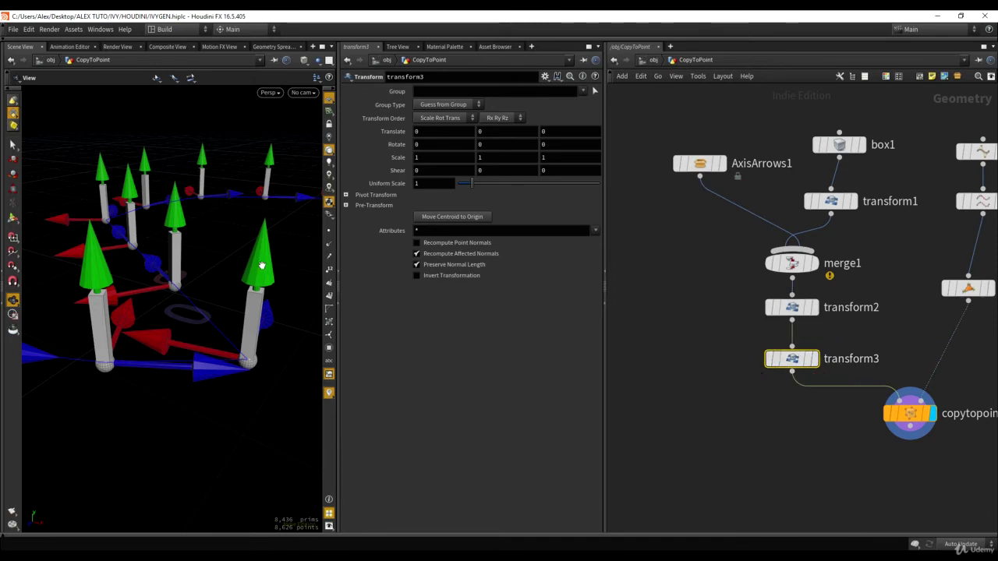
pyautogui.moveTo(261, 266); pyautogui.dragTo(177, 282)
pyautogui.moveTo(721, 327); pyautogui.dragTo(848, 393)
pyautogui.moveTo(928, 328); pyautogui.dragTo(754, 312, button='middle')
pyautogui.moveTo(875, 364); pyautogui.dragTo(760, 84)
pyautogui.moveTo(812, 140); pyautogui.dragTo(899, 190)
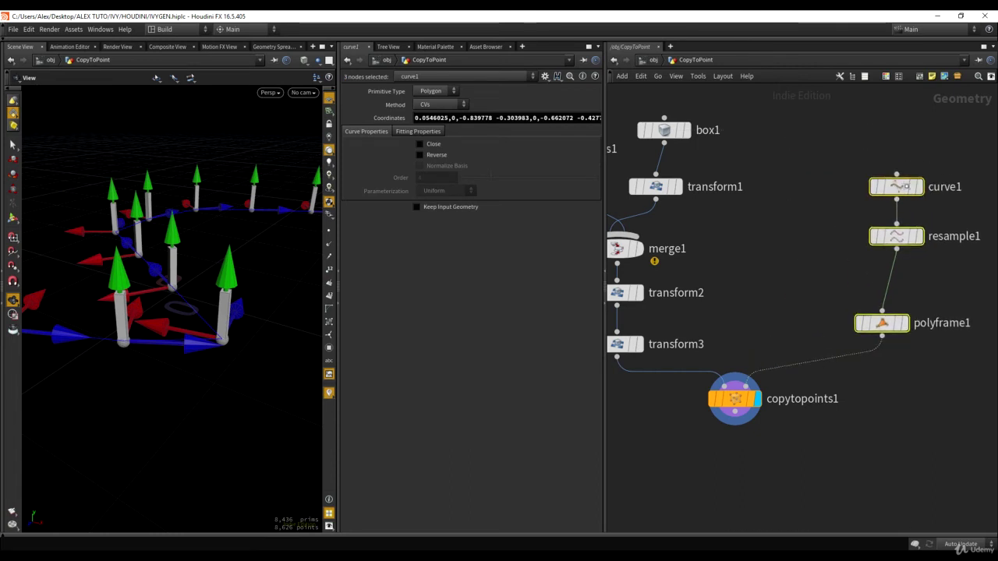
pyautogui.press('l')
# - Set transform3's Rotate Z to 90 and inspect the rotated copies along the curve
pyautogui.moveTo(689, 290); pyautogui.dragTo(812, 299, button='middle')
pyautogui.moveTo(683, 327); pyautogui.dragTo(773, 374)
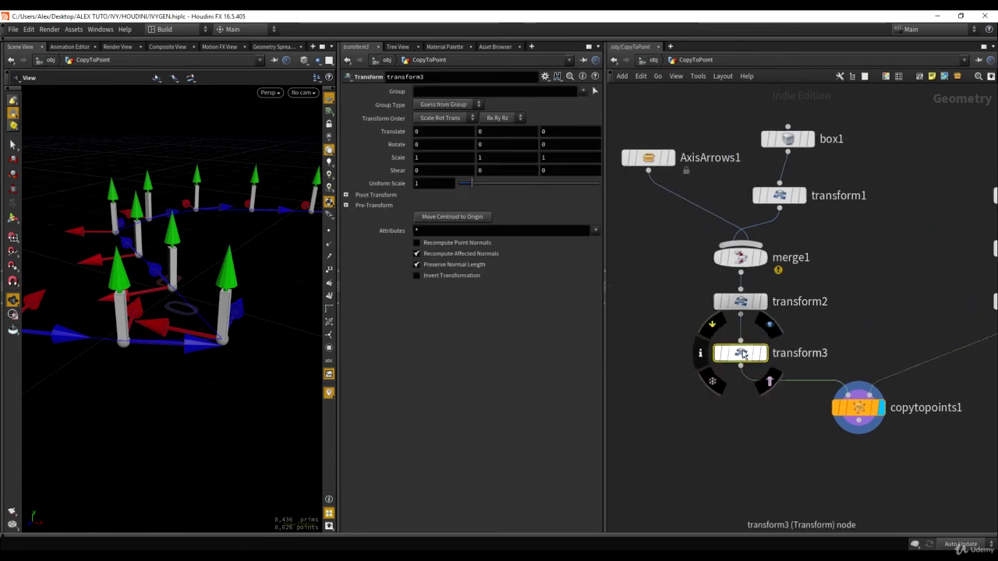
pyautogui.moveTo(559, 146); pyautogui.dragTo(569, 98, button='middle')
pyautogui.moveTo(94, 294); pyautogui.dragTo(269, 279)
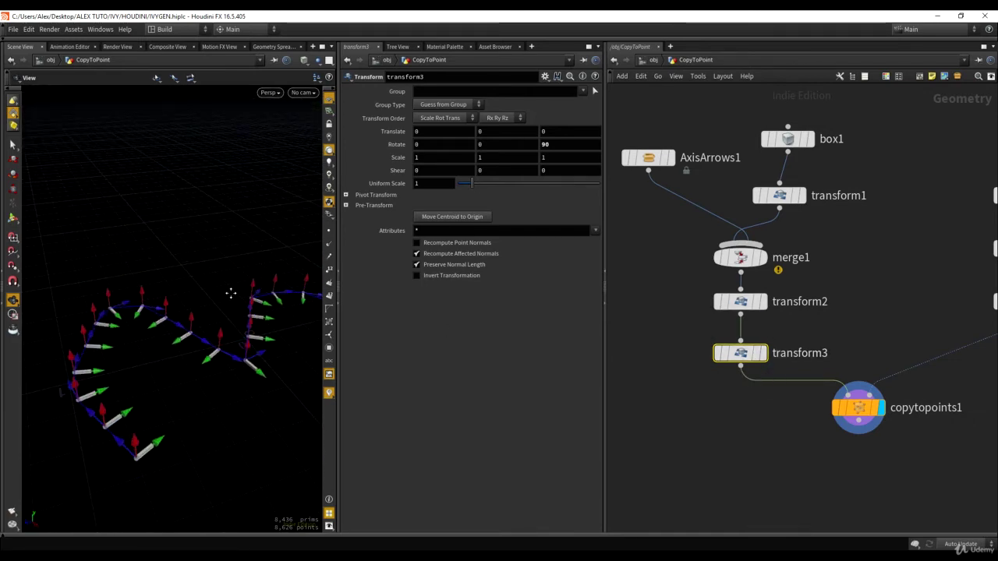
pyautogui.moveTo(231, 292); pyautogui.dragTo(290, 269, button='right')
pyautogui.moveTo(290, 269); pyautogui.dragTo(237, 263)
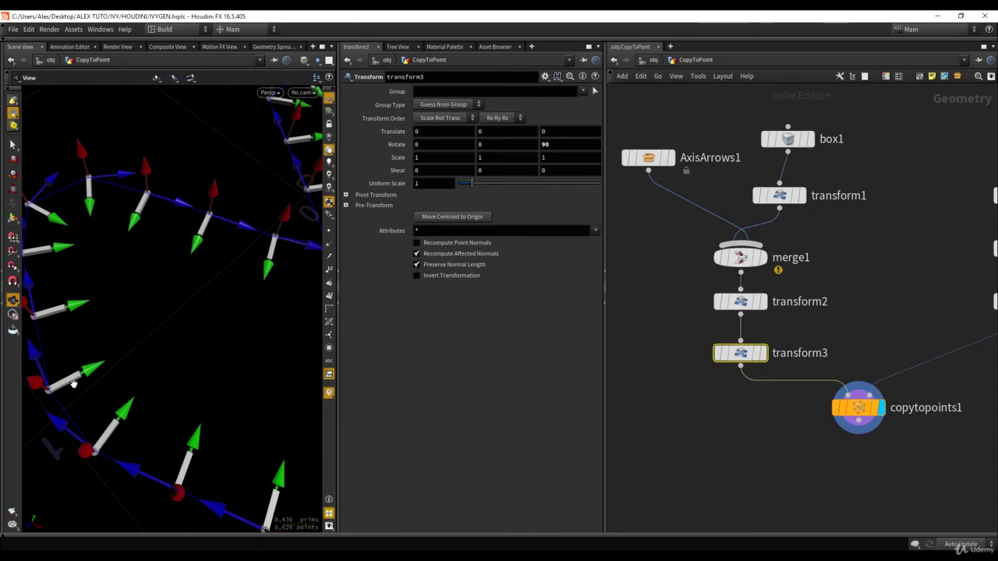
# - Display polyframe1 with its point normals shown and examine their direction along the curve
pyautogui.moveTo(952, 345); pyautogui.dragTo(715, 369, button='middle')
pyautogui.scroll(1, 815, 341)
pyautogui.click(804, 321)
pyautogui.click(771, 321)
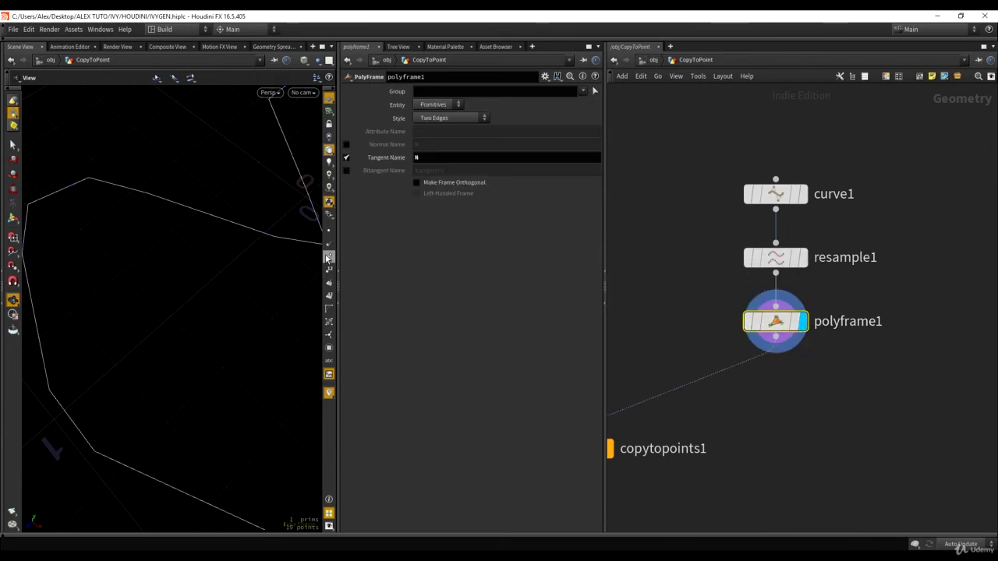
pyautogui.moveTo(251, 282); pyautogui.dragTo(207, 239)
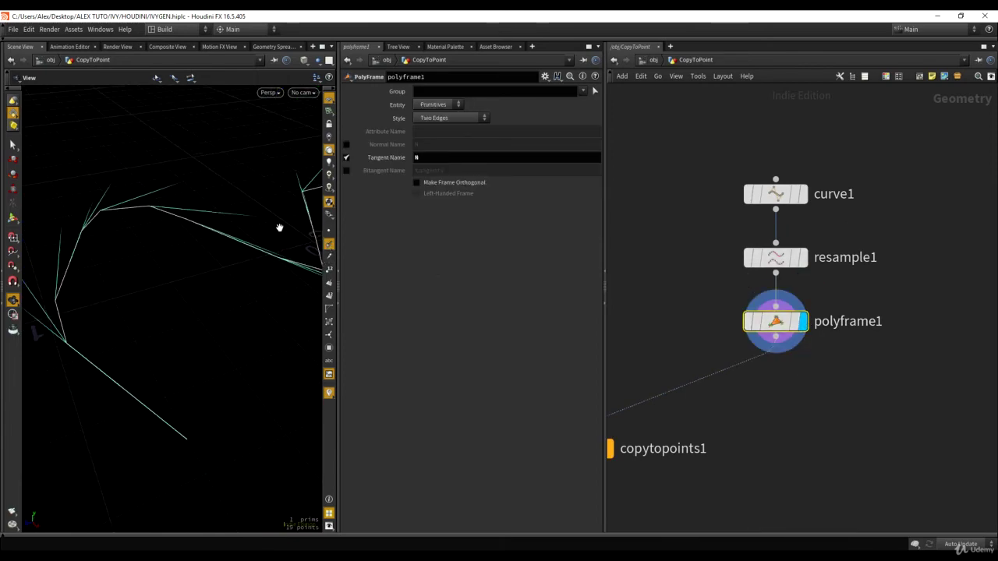
# - Add a scene marker visualizer with name, label and attribute all set to up
pyautogui.press('d')
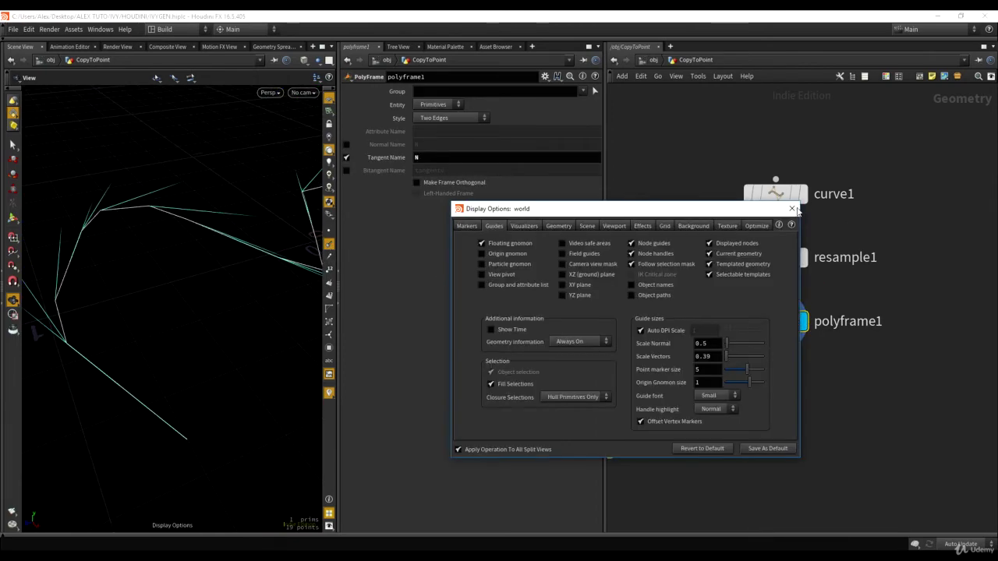
pyautogui.rightClick(333, 394)
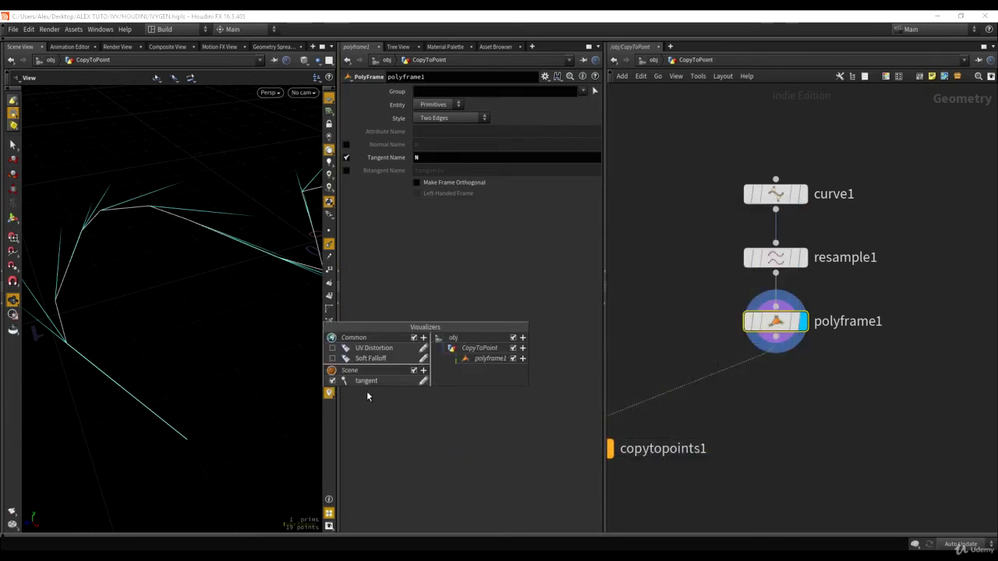
pyautogui.click(425, 372)
pyautogui.click(449, 379)
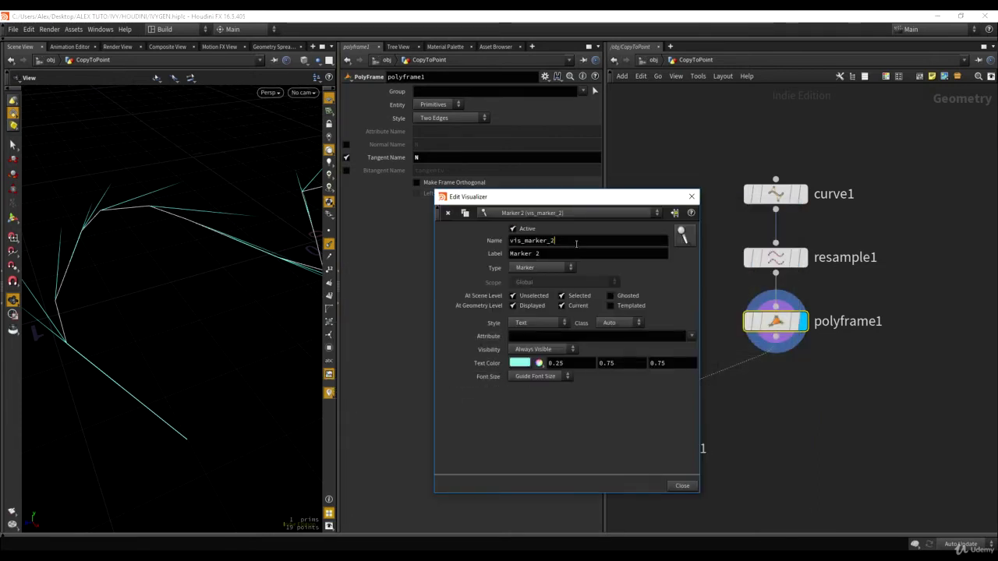
pyautogui.doubleClick(576, 243)
pyautogui.press('Tab')
pyautogui.write('u')
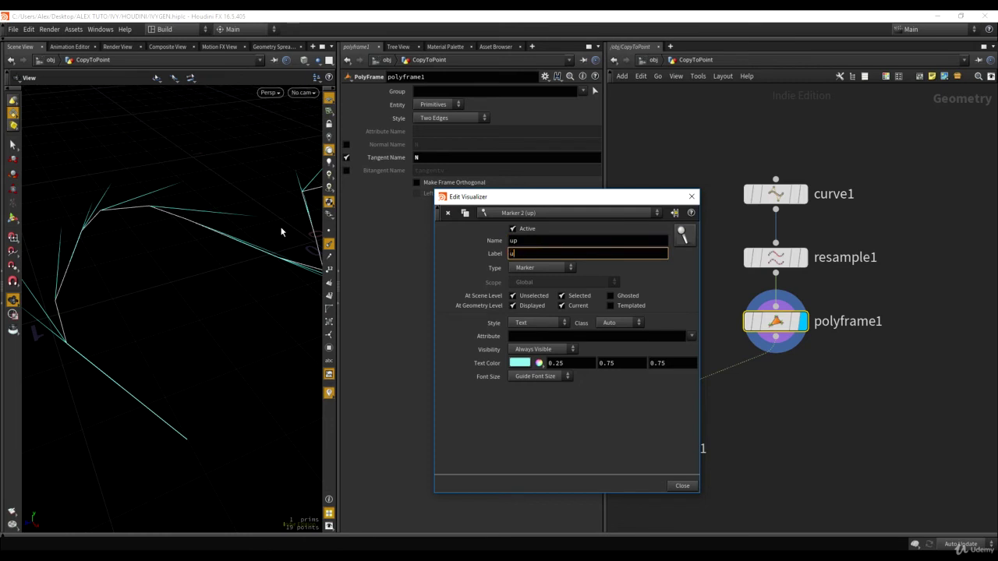
pyautogui.press('Tab')
pyautogui.write('p')
pyautogui.click(523, 253)
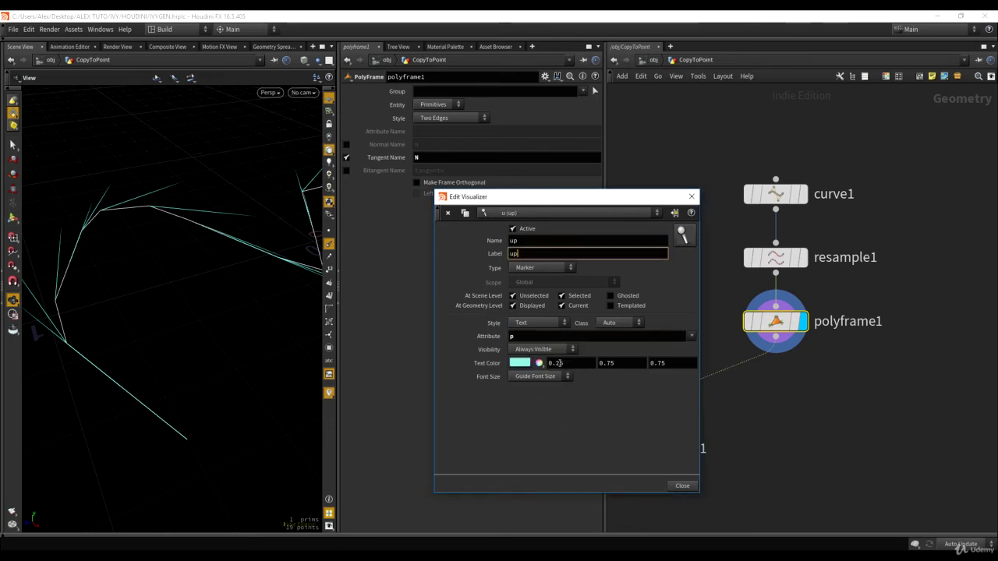
pyautogui.write('p')
pyautogui.press('Tab')
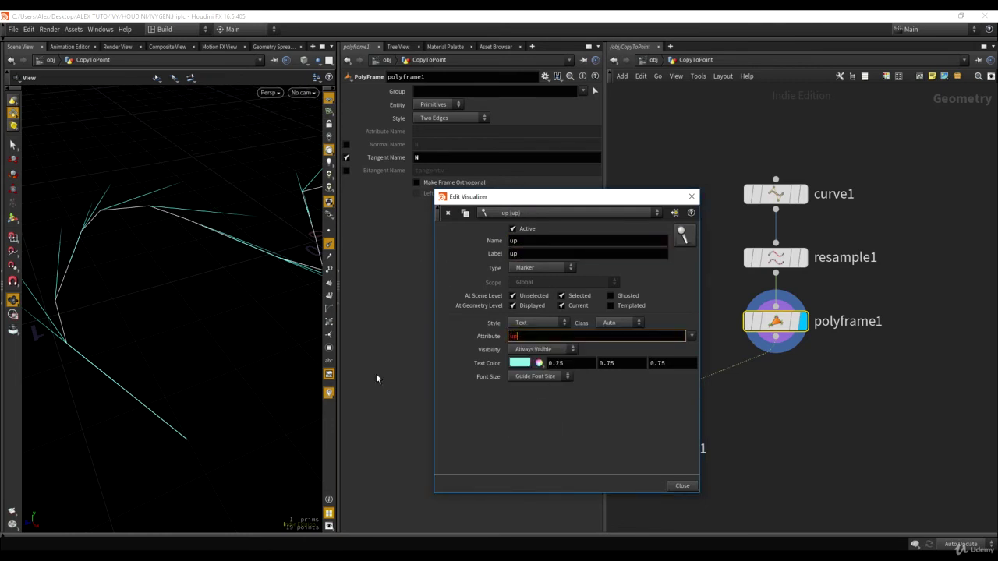
# - Set the up visualizer's style to Vector with a green marker colour, and close its settings
pyautogui.click(519, 363)
pyautogui.click(546, 288)
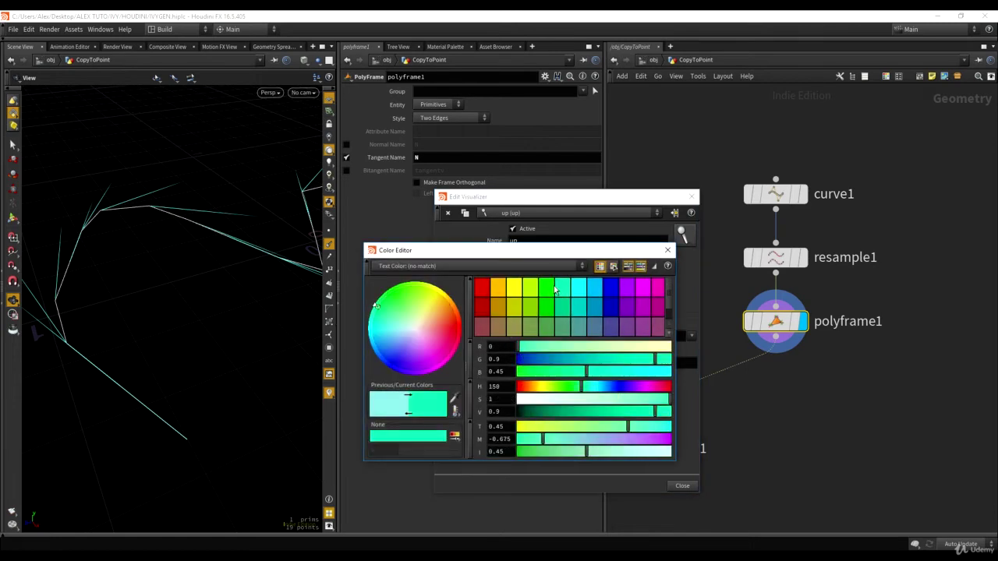
pyautogui.click(668, 250)
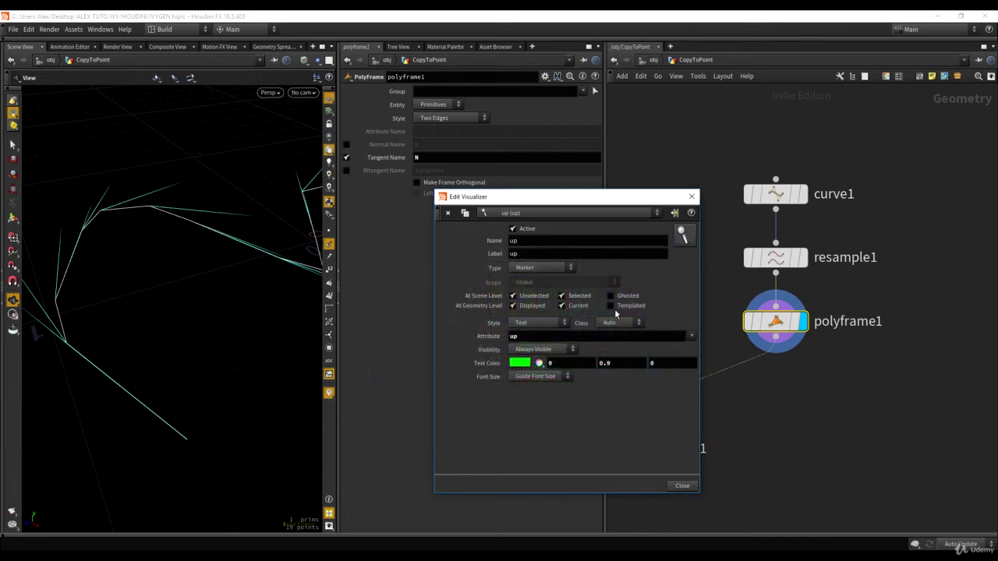
pyautogui.click(528, 323)
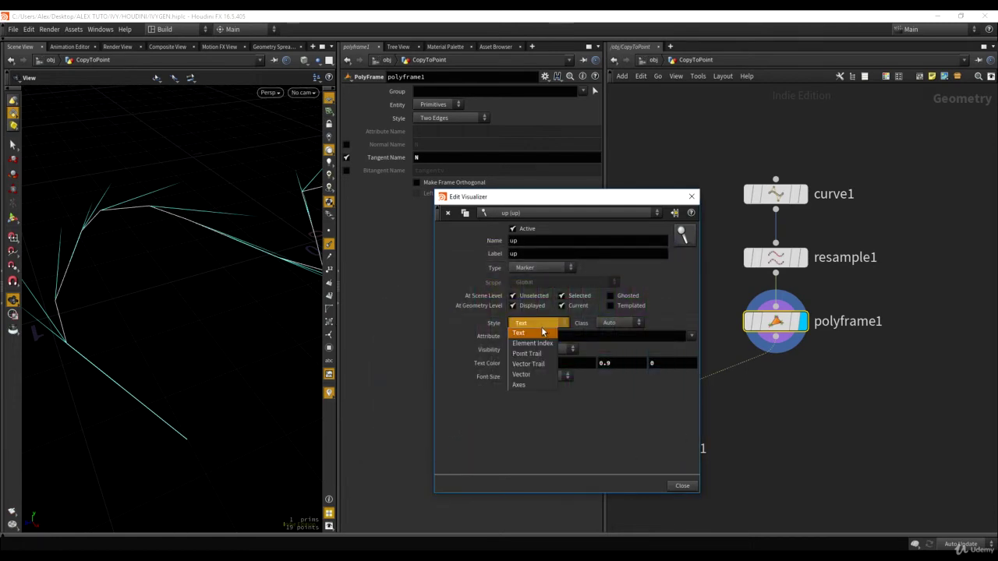
pyautogui.click(522, 375)
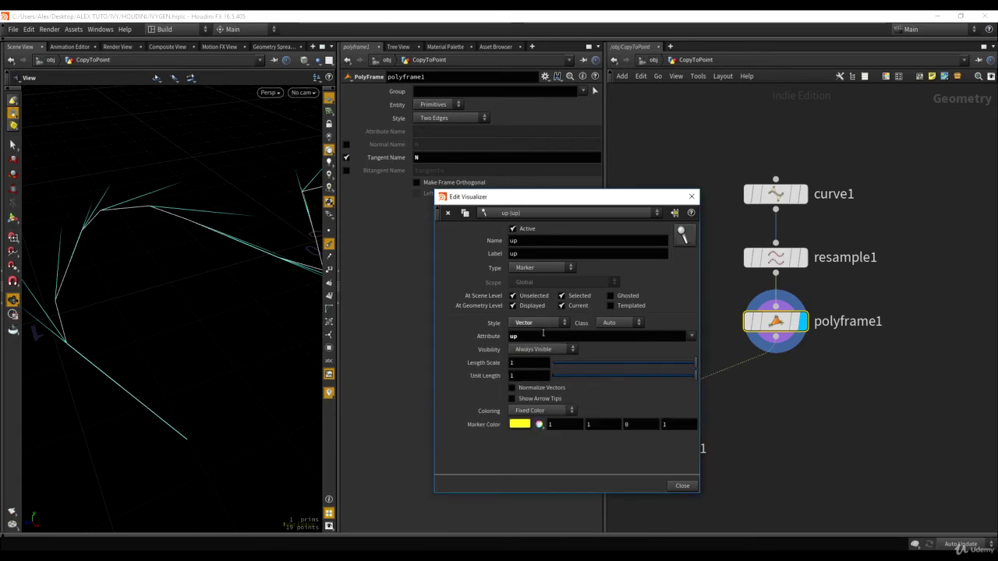
pyautogui.click(520, 424)
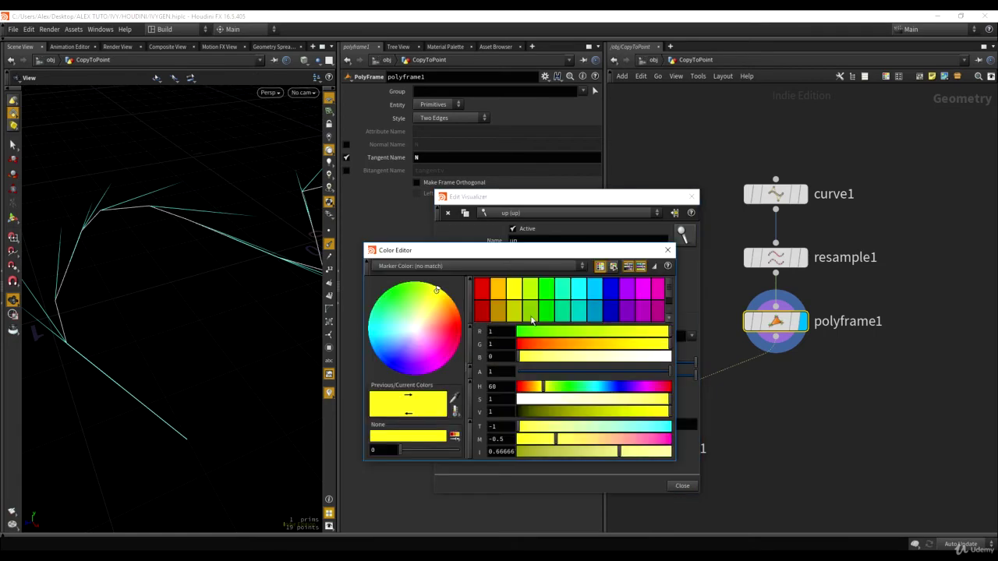
pyautogui.click(562, 295)
pyautogui.click(669, 252)
pyautogui.click(682, 486)
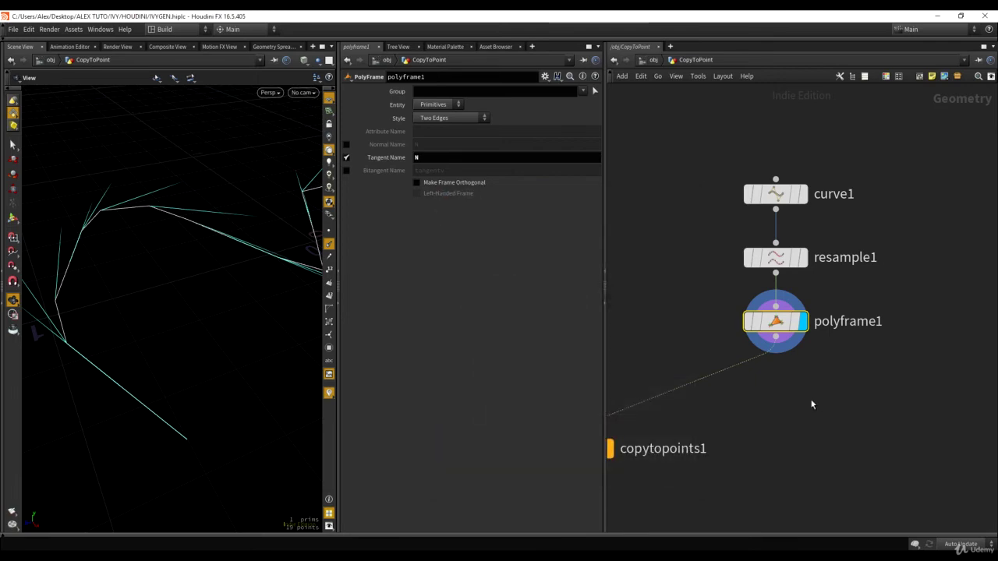
# - Display and select transform3, and hide the point normals in the viewport
pyautogui.moveTo(165, 230); pyautogui.dragTo(183, 335)
pyautogui.moveTo(655, 343); pyautogui.dragTo(920, 355, button='middle')
pyautogui.click(733, 394)
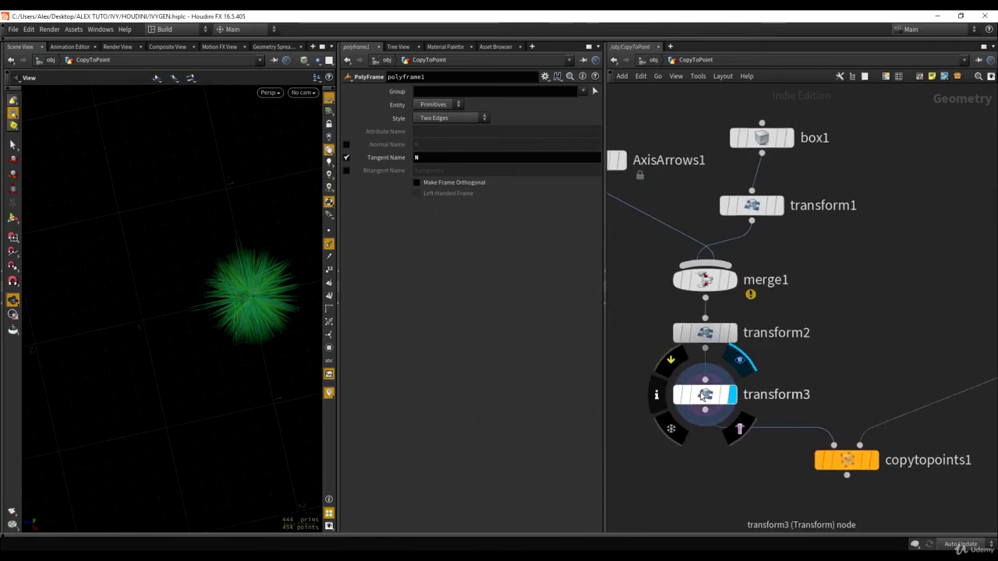
pyautogui.click(708, 396)
pyautogui.click(330, 245)
pyautogui.scroll(5, 176, 268)
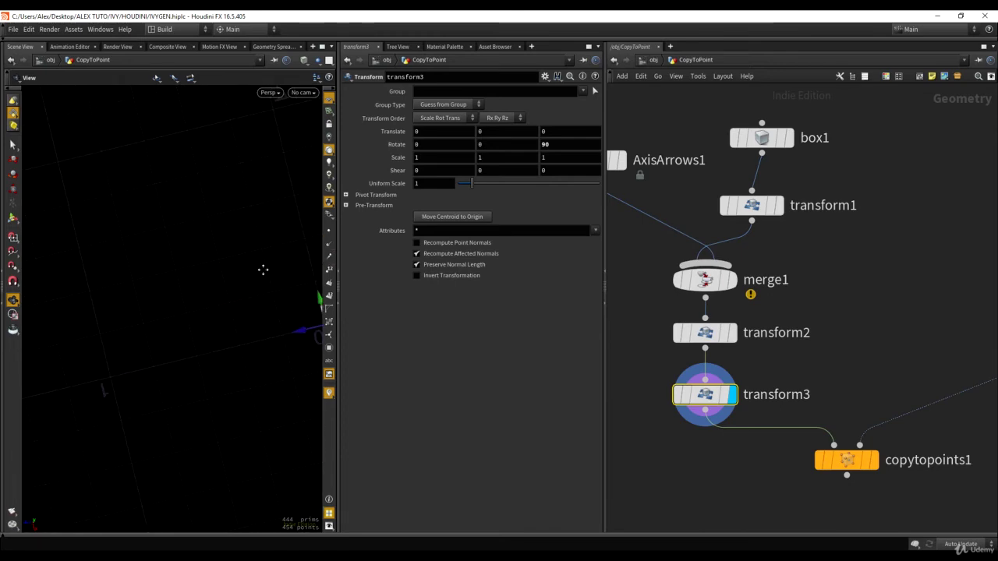
pyautogui.moveTo(263, 270); pyautogui.dragTo(238, 265, button='middle')
# - Display copytopoints1 and examine from several angles how the copied axes are oriented along the curve
pyautogui.click(873, 460)
pyautogui.click(847, 460)
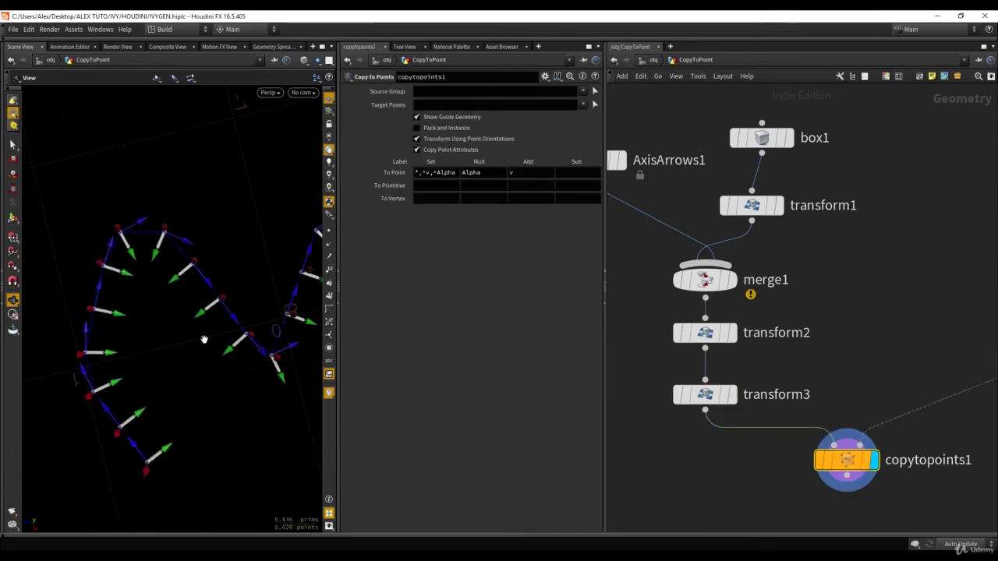
pyautogui.moveTo(148, 257); pyautogui.dragTo(203, 318)
pyautogui.moveTo(203, 318); pyautogui.dragTo(215, 381, button='right')
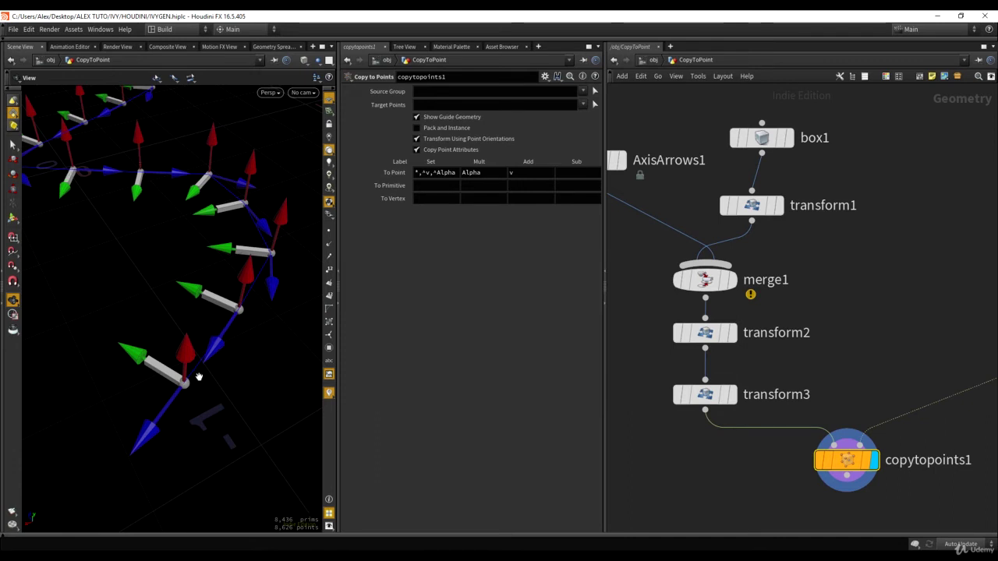
pyautogui.moveTo(155, 403); pyautogui.dragTo(207, 300)
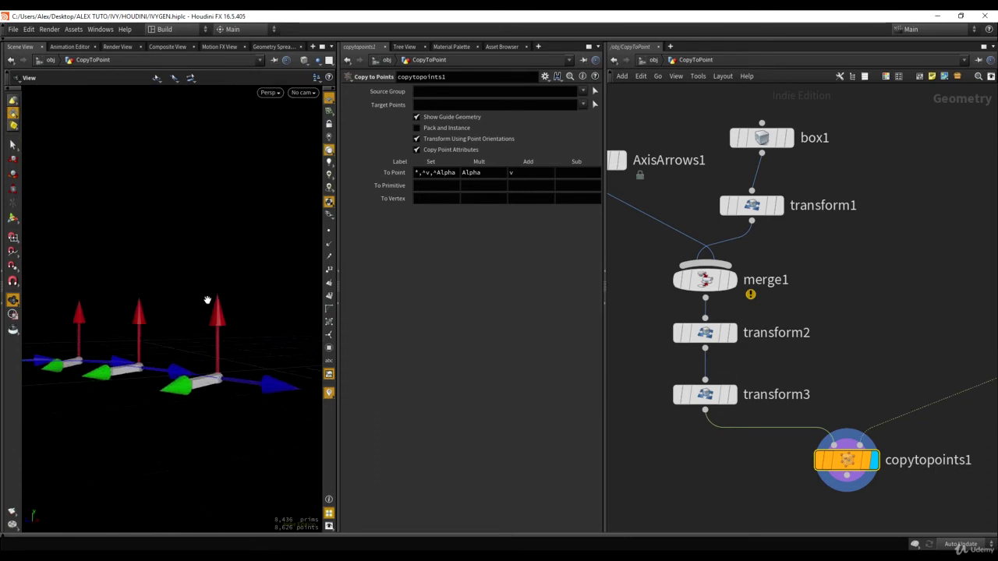
pyautogui.moveTo(124, 382); pyautogui.dragTo(216, 312)
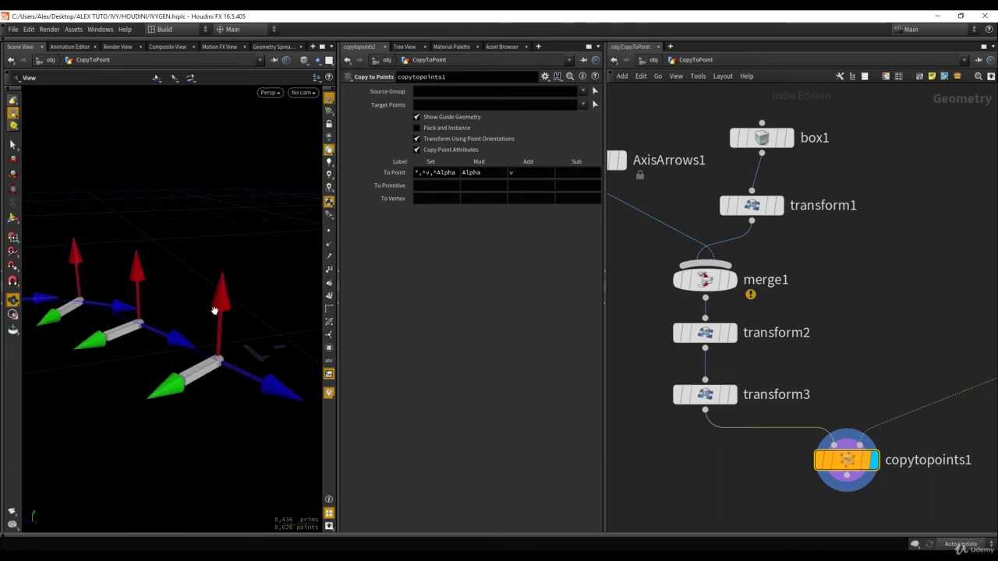
pyautogui.moveTo(133, 313); pyautogui.dragTo(156, 312, button='middle')
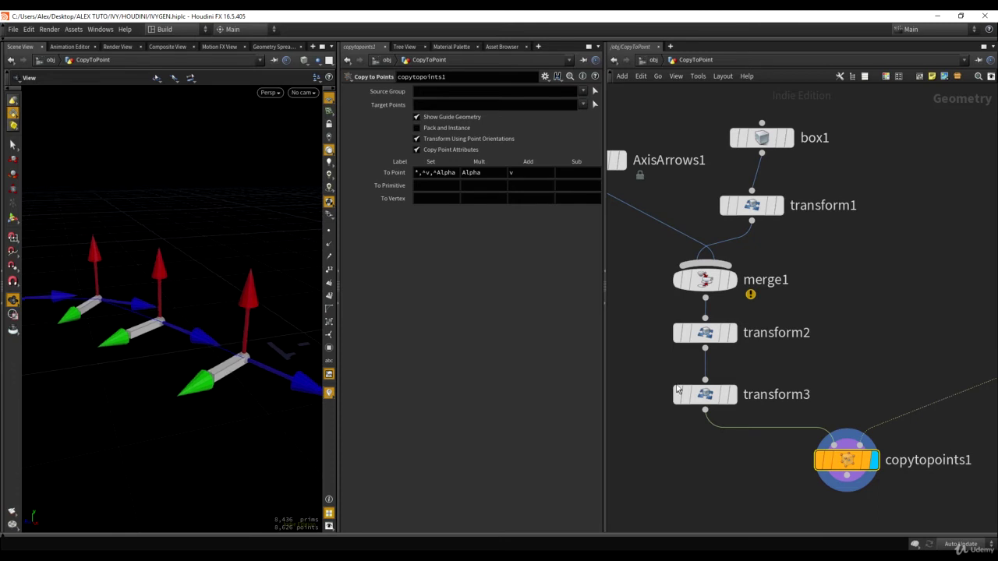
# - Bypass transform3, and display polyframe1 to view the tangents along the curve
pyautogui.click(679, 395)
pyautogui.moveTo(871, 332); pyautogui.dragTo(690, 308, button='middle')
pyautogui.click(886, 310)
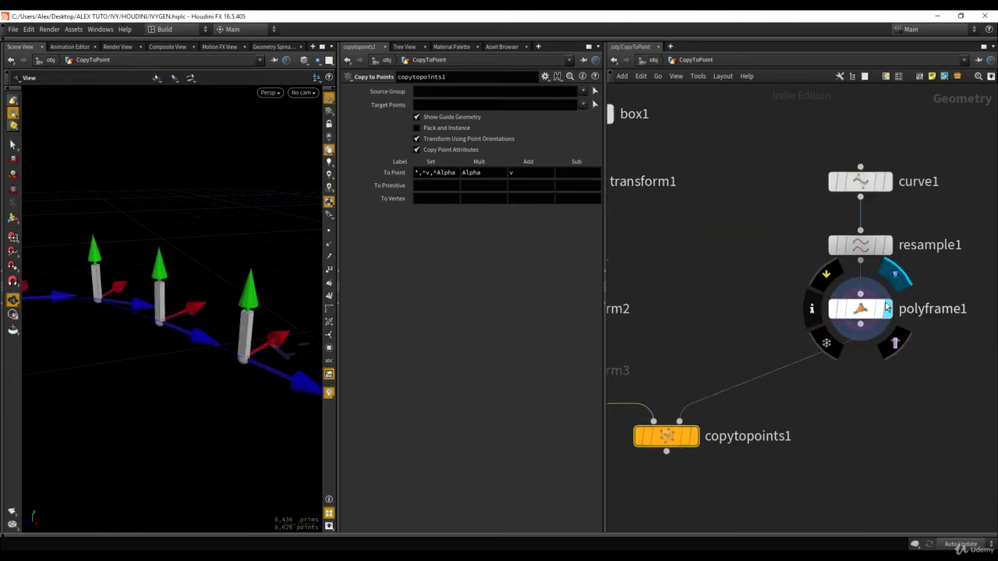
pyautogui.click(873, 310)
pyautogui.moveTo(312, 246); pyautogui.dragTo(226, 265)
# - Add a Point Wrangle node below polyframe1, fed by its output, and display it
pyautogui.press('Tab')
pyautogui.write('wran')
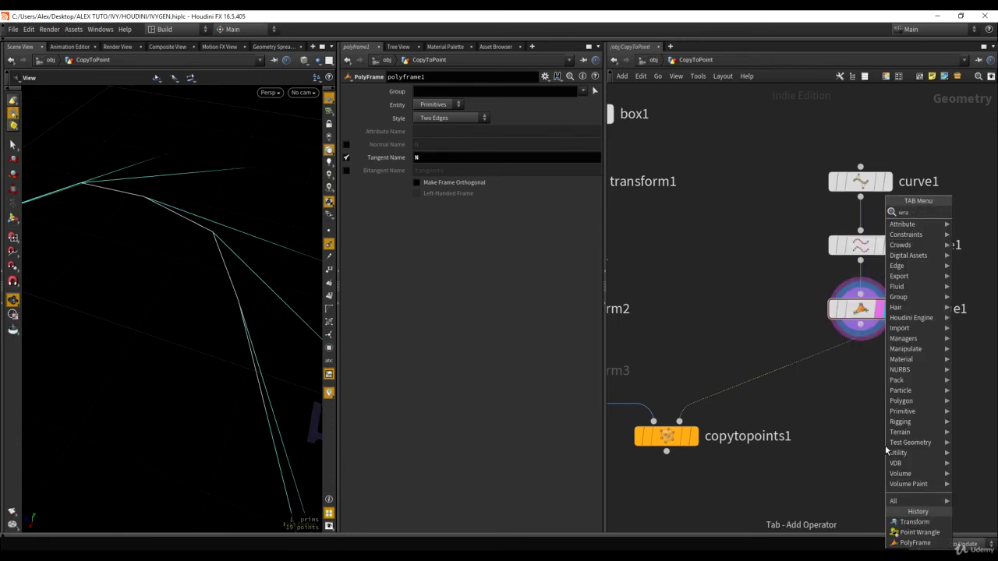
pyautogui.press('Down')
pyautogui.press('Down')
pyautogui.press('Down')
pyautogui.press('Return')
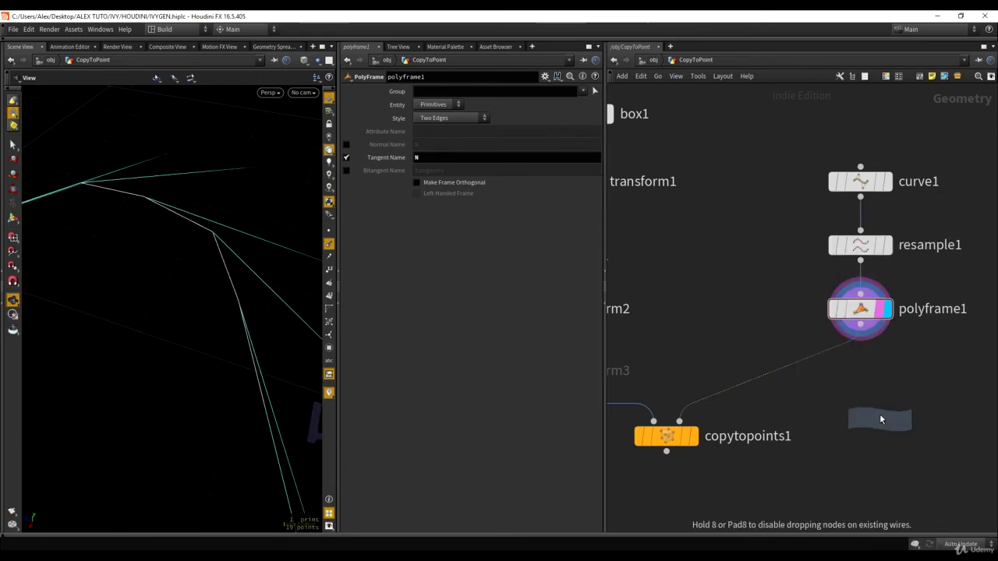
pyautogui.click(879, 412)
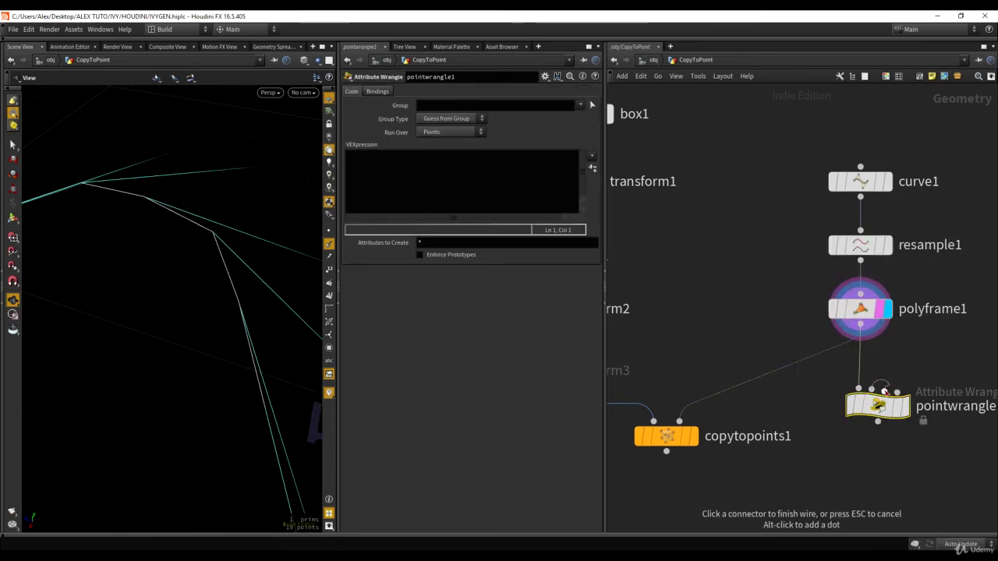
pyautogui.press('Escape')
pyautogui.moveTo(878, 407)
pyautogui.mouseDown()
pyautogui.moveTo(848, 387)
pyautogui.moveTo(870, 396)
pyautogui.mouseUp()
pyautogui.click(876, 389)
# - Enter v@up = set(0,1,0); as pointwrangle1's VEXpression and inspect the up vectors along the curve
pyautogui.click(388, 161)
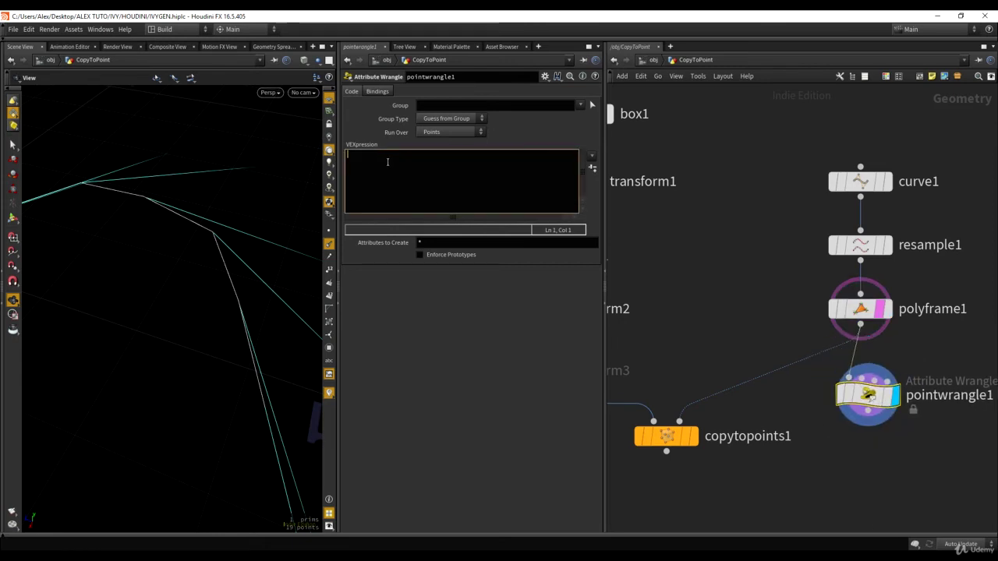
pyautogui.write('@')
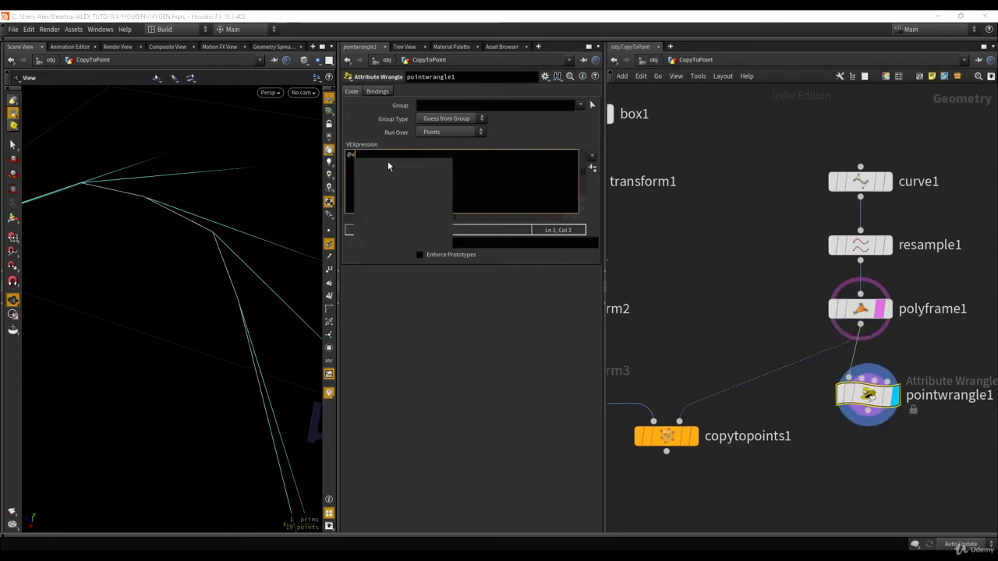
pyautogui.press('BackSpace')
pyautogui.write('v@uy')
pyautogui.press('BackSpace')
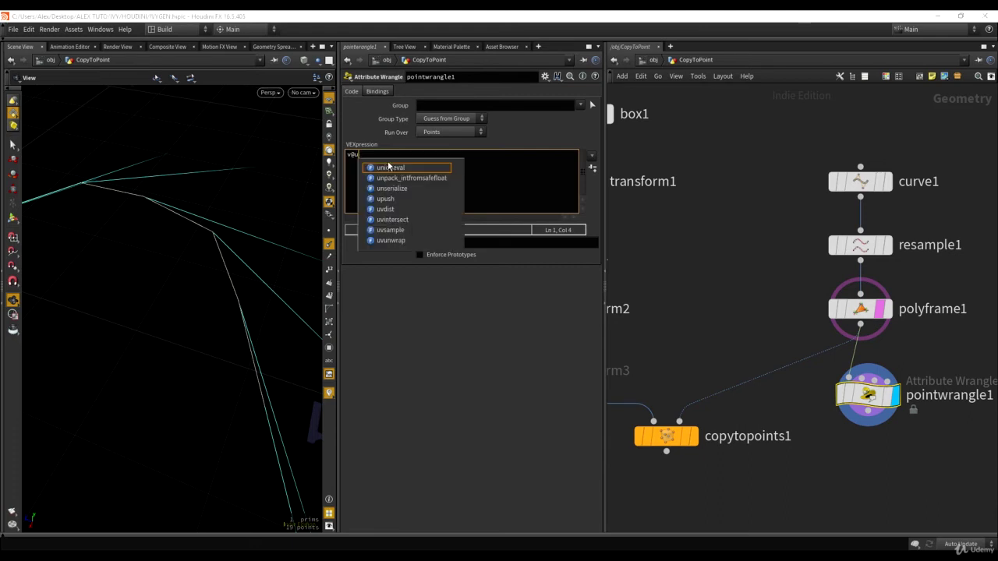
pyautogui.write('p = set(0,1')
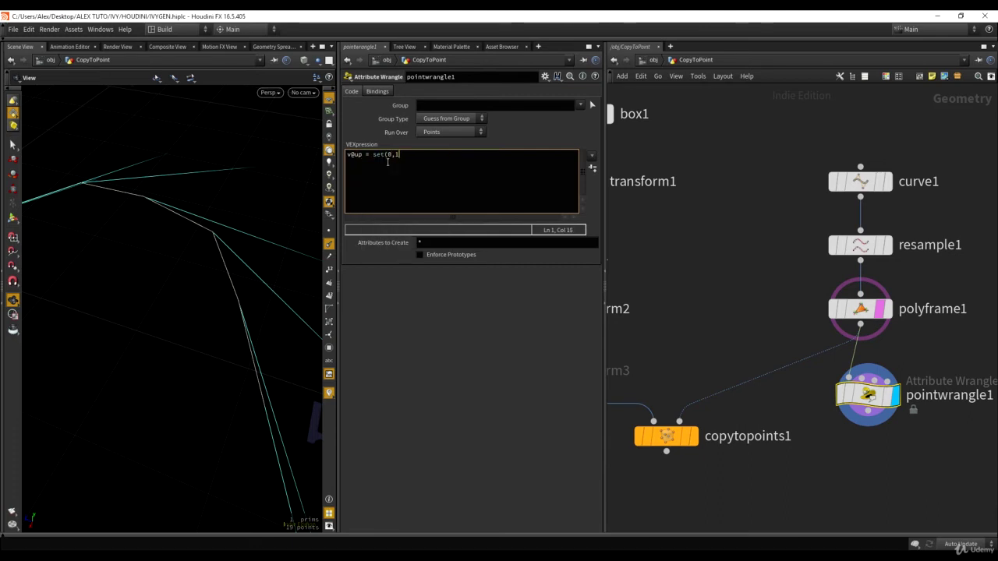
pyautogui.write(',0);')
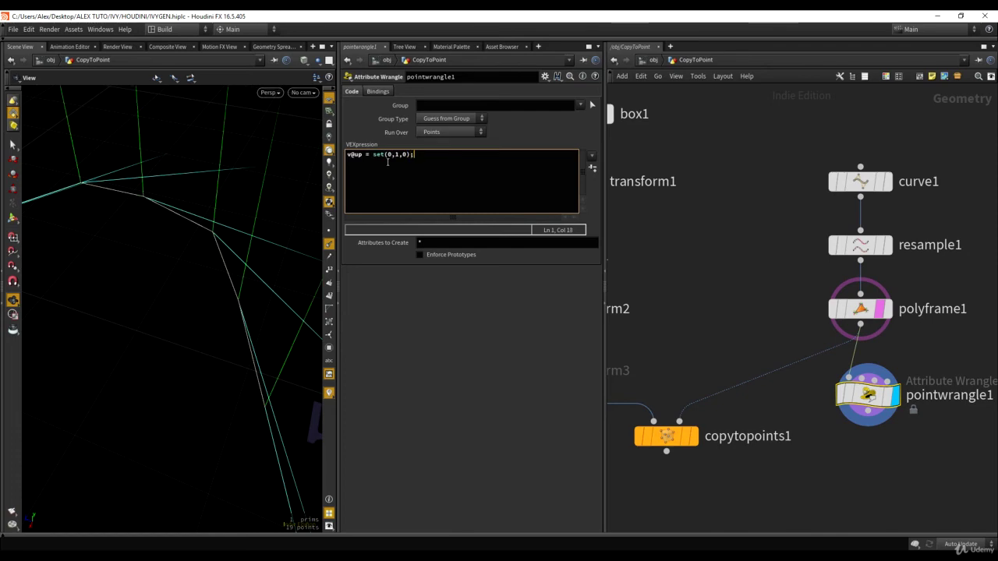
pyautogui.moveTo(270, 309); pyautogui.dragTo(201, 249)
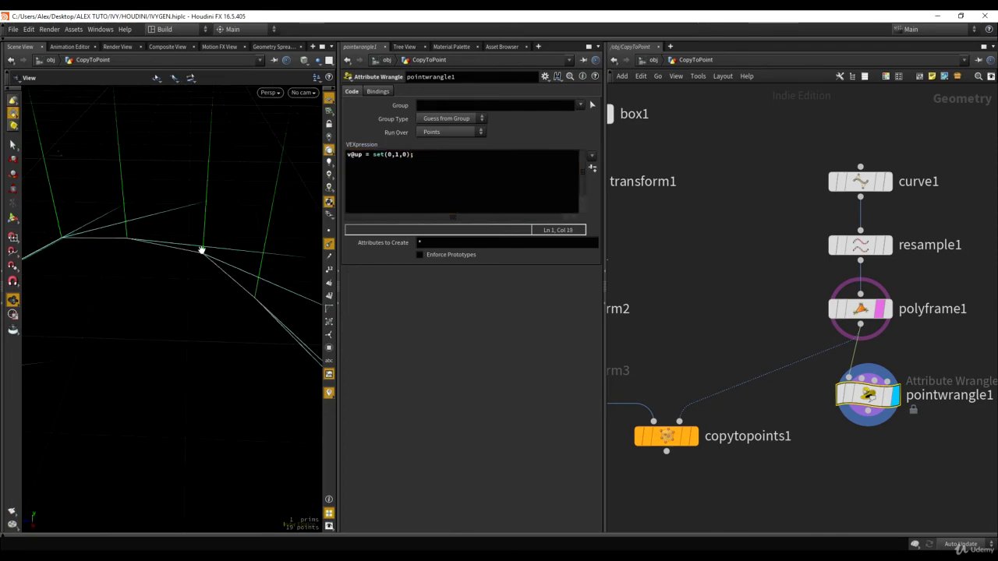
pyautogui.moveTo(166, 290); pyautogui.dragTo(113, 354)
pyautogui.scroll(-3, 141, 343)
# - Re-enable transform3 and bypass pointwrangle1
pyautogui.moveTo(683, 346); pyautogui.dragTo(725, 358, button='middle')
pyautogui.click(780, 384)
pyautogui.press('q')
pyautogui.click(912, 389)
# - Display and template copytopoints1 with point normals hidden, and examine the copied axes along the curve
pyautogui.click(738, 431)
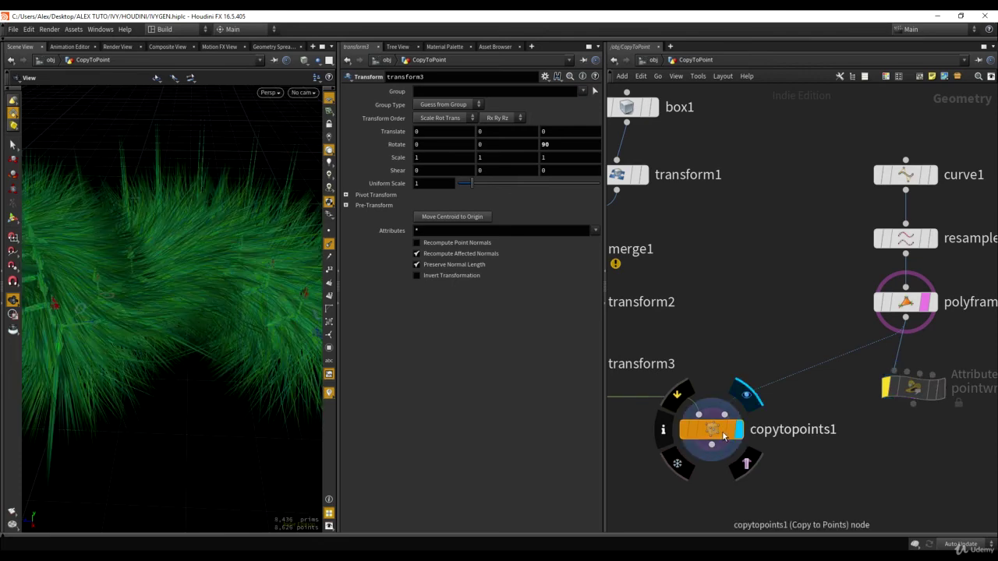
pyautogui.click(729, 432)
pyautogui.moveTo(726, 432); pyautogui.dragTo(720, 423)
pyautogui.click(326, 246)
pyautogui.moveTo(222, 240); pyautogui.dragTo(250, 261)
pyautogui.scroll(3, 249, 277)
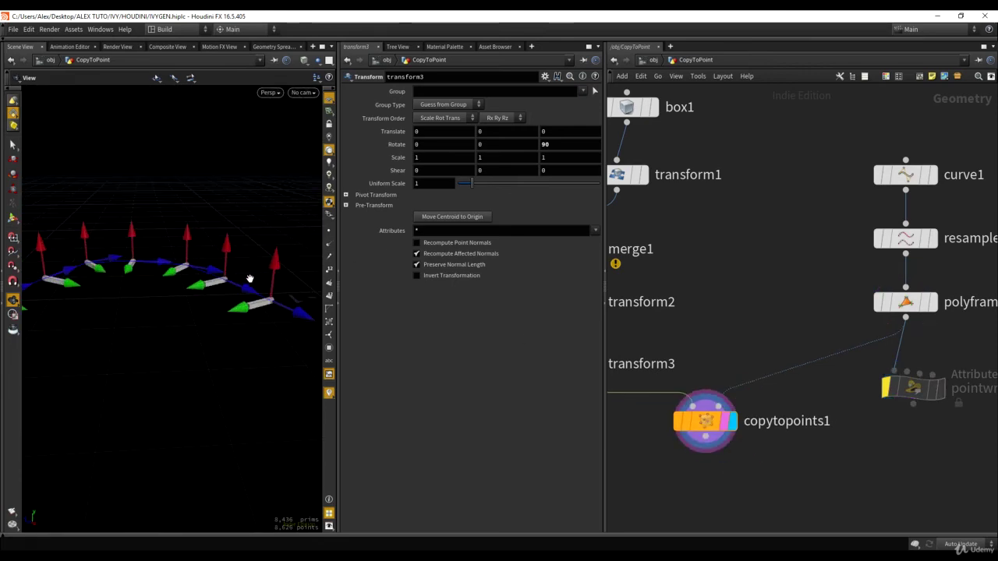
# - Re-enable pointwrangle1 and display its up vectors against the templated copies
pyautogui.moveTo(921, 391); pyautogui.dragTo(748, 365, button='middle')
pyautogui.scroll(2, 748, 366)
pyautogui.click(748, 366)
pyautogui.click(697, 361)
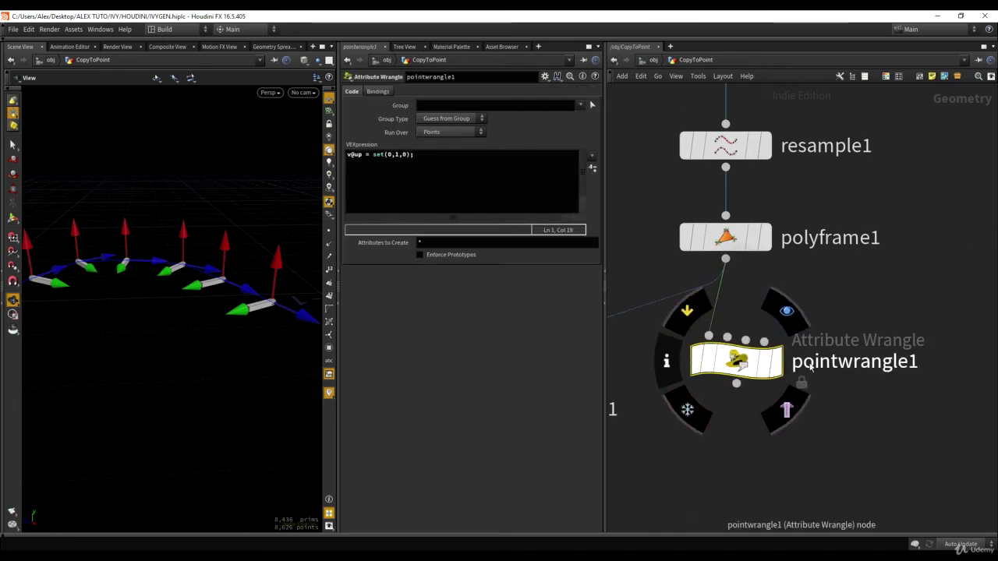
pyautogui.click(777, 363)
# - Template pointwrangle1, change its VEXpression to v@up = cross(set(0,1,0), @N); and inspect the up vectors along the curve
pyautogui.click(462, 161)
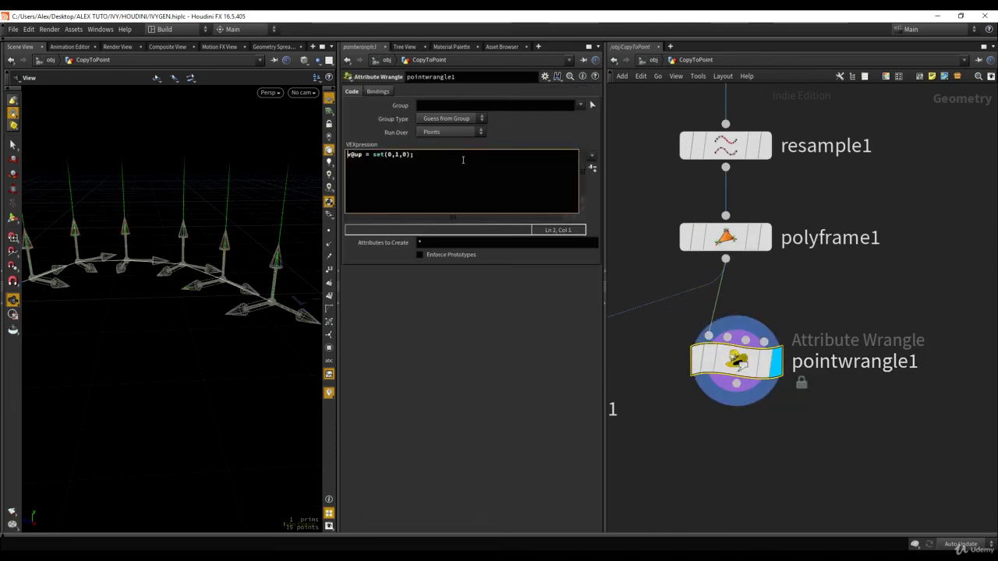
pyautogui.press('Right')
pyautogui.press('Right')
pyautogui.press('Right')
pyautogui.hotkey('shift', 'End')
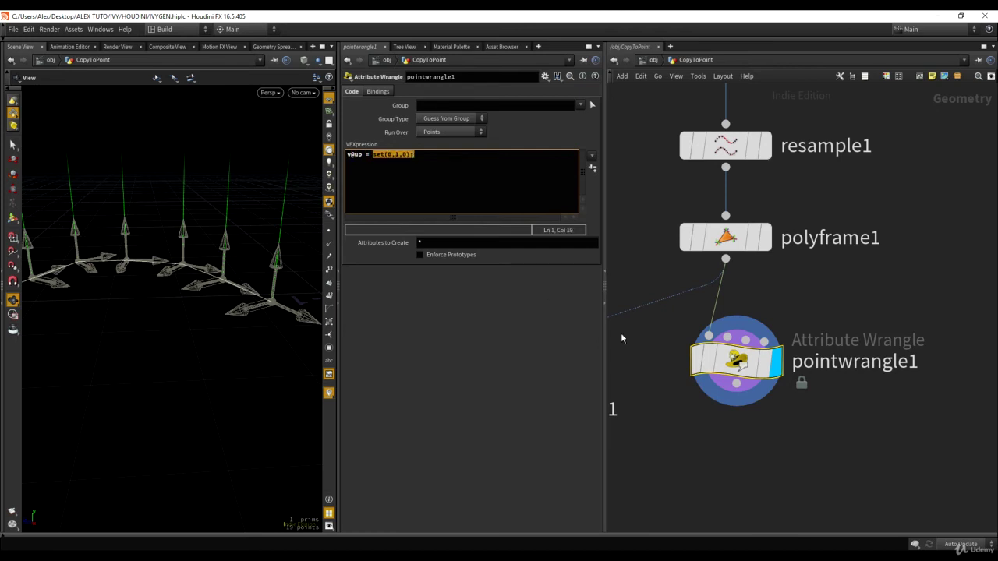
pyautogui.click(767, 365)
pyautogui.moveTo(372, 155); pyautogui.dragTo(398, 156)
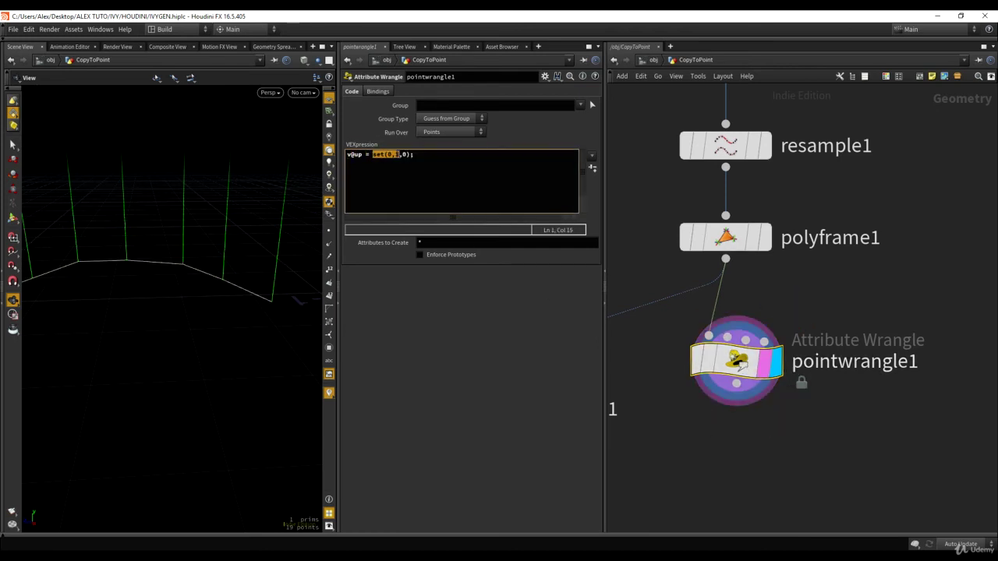
pyautogui.write('cross(')
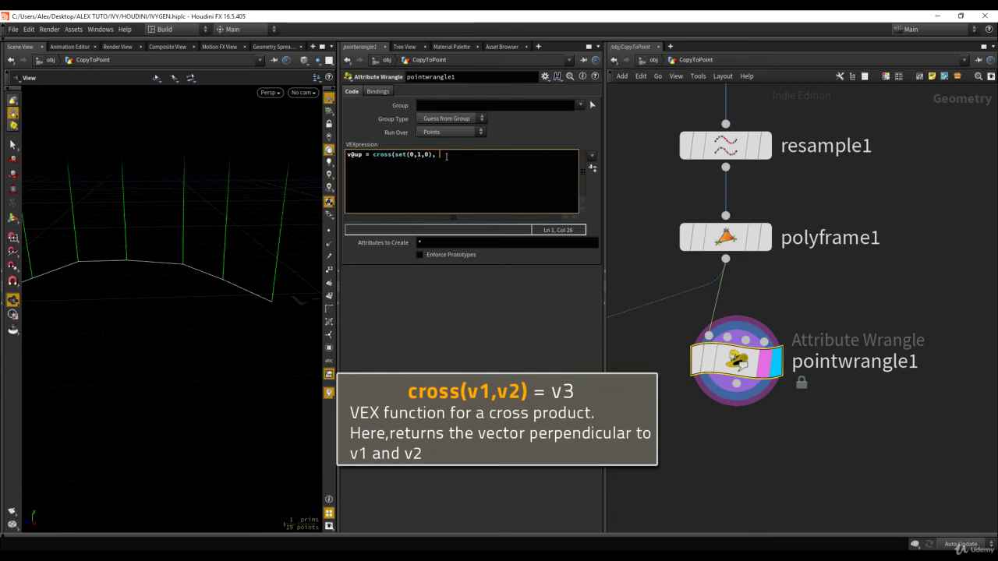
pyautogui.click(431, 154)
pyautogui.press('Left')
pyautogui.press('Left')
pyautogui.press('Left')
pyautogui.press('Left')
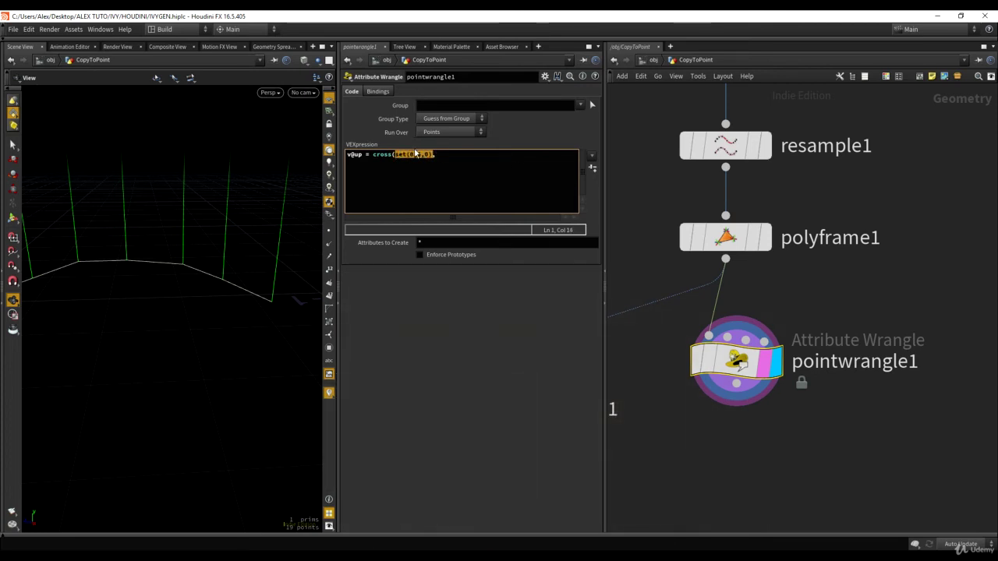
pyautogui.click(354, 155)
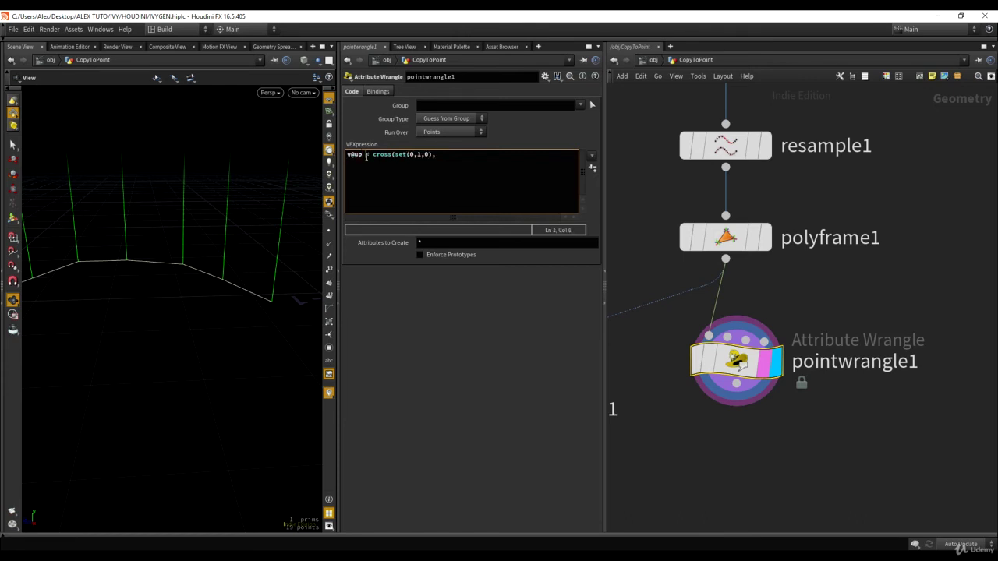
pyautogui.doubleClick(358, 155)
pyautogui.hotkey('ctrl', 'Return')
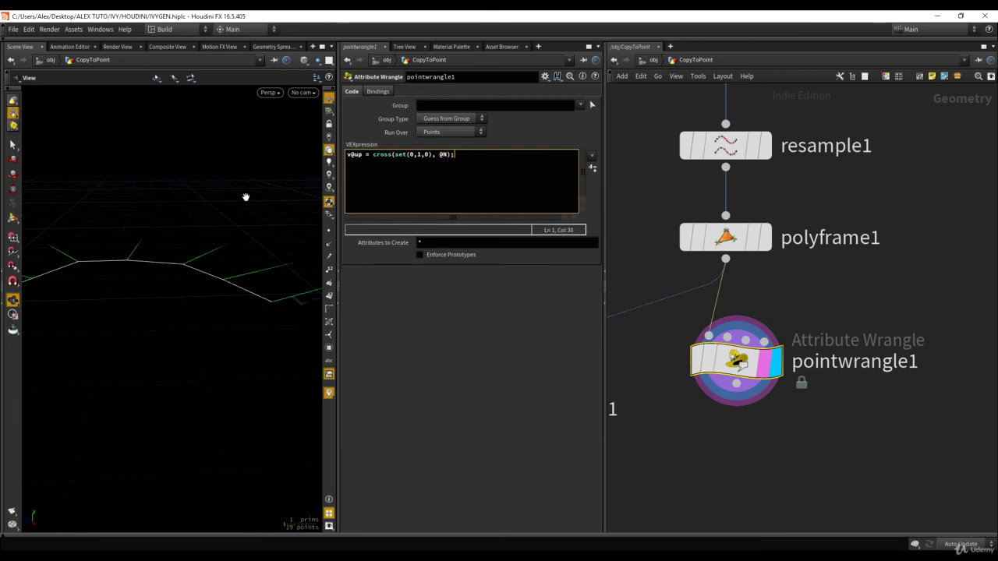
pyautogui.moveTo(246, 197); pyautogui.dragTo(278, 289)
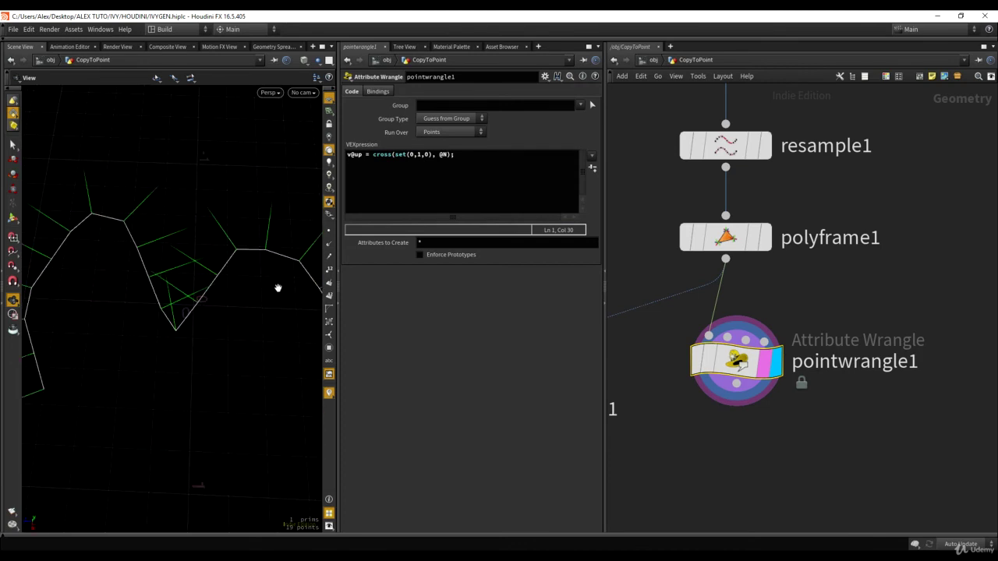
# - Negate the cross product in pointwrangle1's VEXpression and inspect the up vectors together with the point normals
pyautogui.click(429, 154)
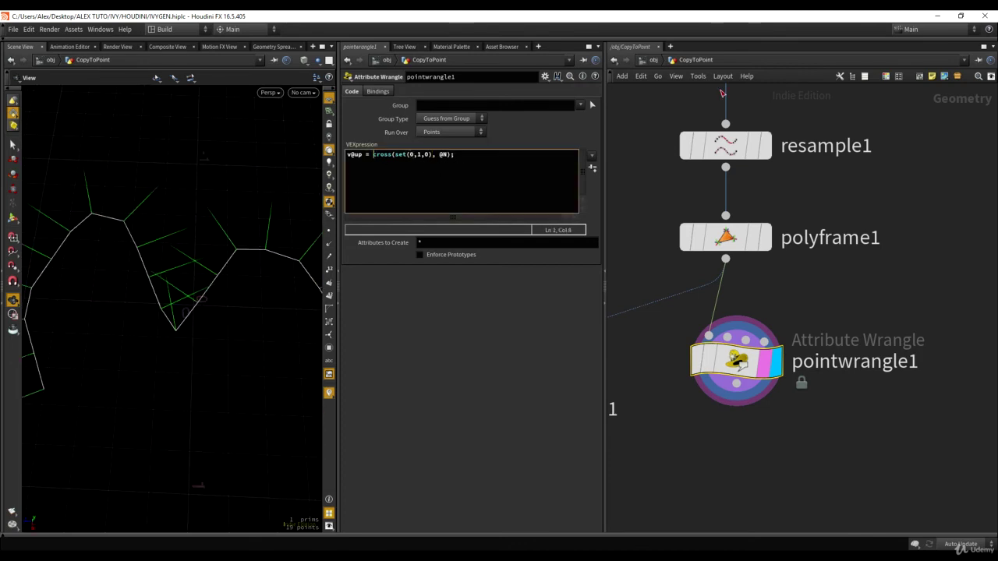
pyautogui.write('-')
pyautogui.hotkey('ctrl', 'Return')
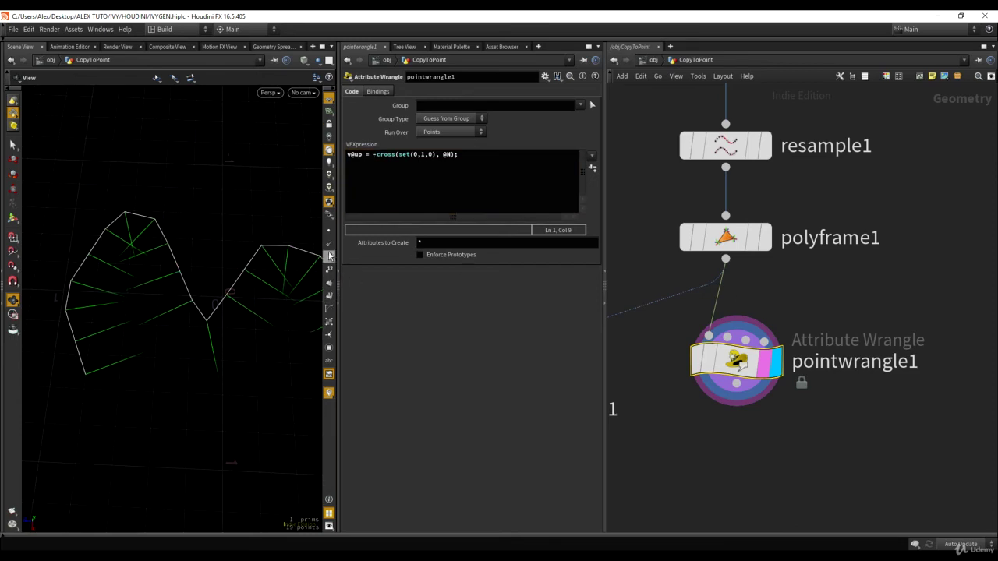
pyautogui.moveTo(320, 255); pyautogui.dragTo(195, 308)
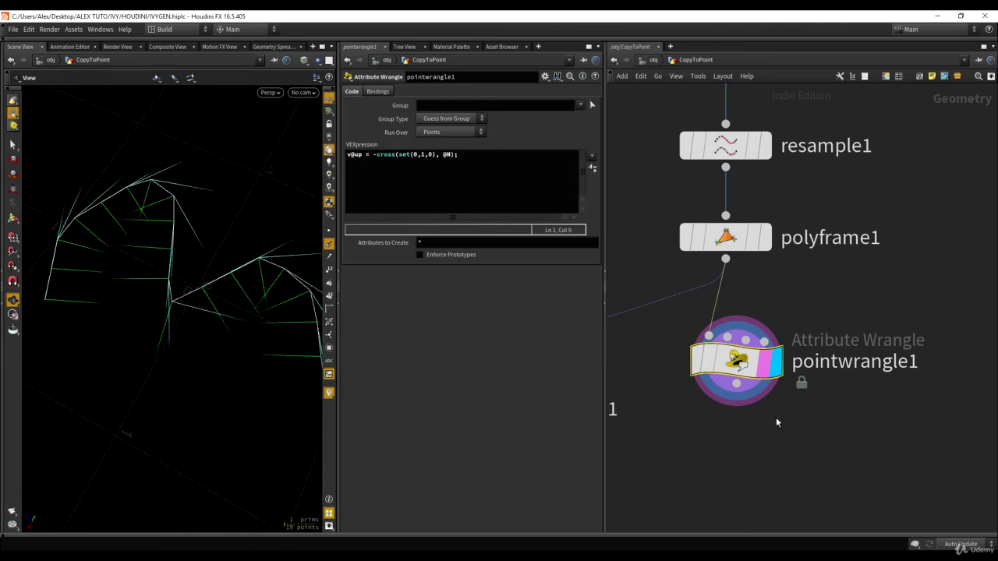
# - Display copytopoints1 without bypass, with point normals hidden, and examine the copied axes along the curve
pyautogui.moveTo(775, 422); pyautogui.dragTo(920, 412, button='middle')
pyautogui.scroll(-2, 833, 413)
pyautogui.moveTo(833, 412); pyautogui.dragTo(860, 399, button='middle')
pyautogui.click(718, 389)
pyautogui.click(665, 388)
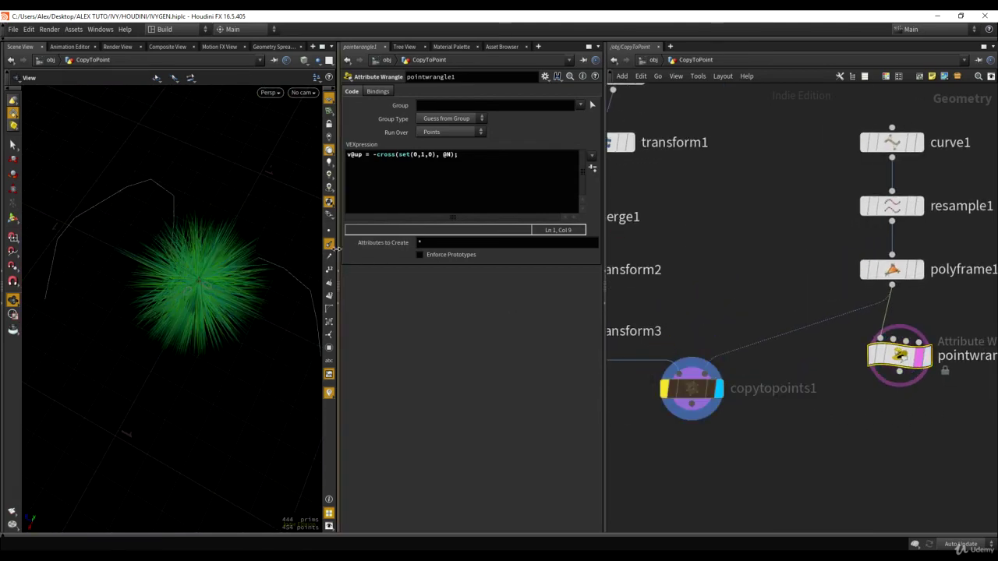
pyautogui.click(669, 395)
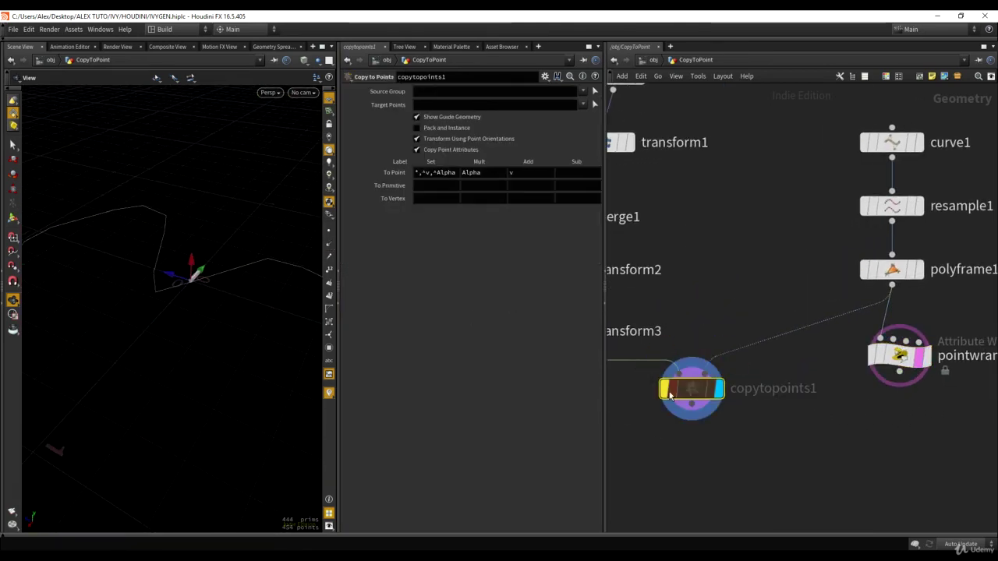
pyautogui.click(668, 393)
pyautogui.moveTo(693, 391); pyautogui.dragTo(691, 424)
pyautogui.moveTo(215, 223); pyautogui.dragTo(182, 251)
pyautogui.rightClick(183, 250)
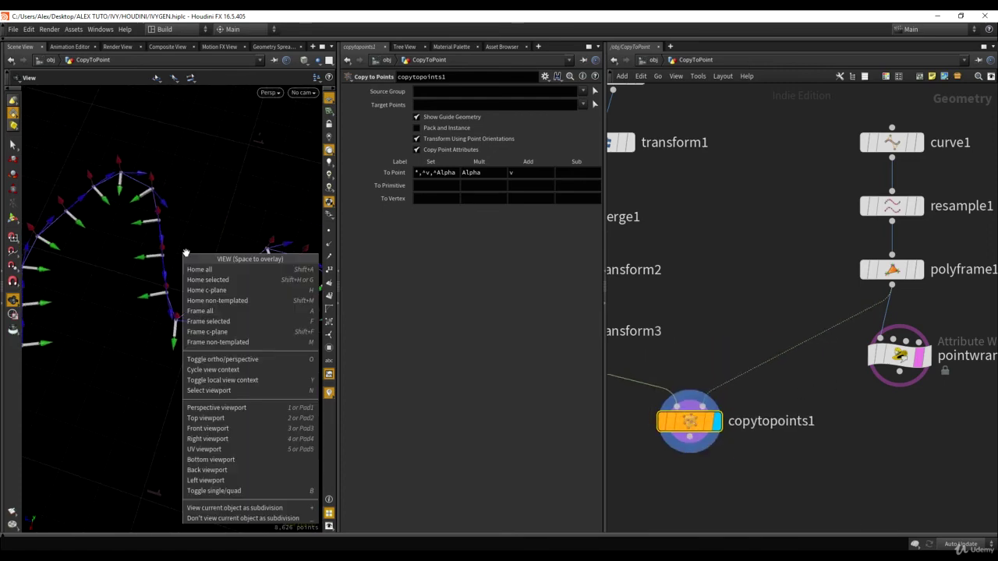
# - Bypass transform3 so the copied axes use their original orientation
pyautogui.click(752, 299)
pyautogui.click(751, 299)
pyautogui.scroll(-2, 838, 284)
pyautogui.moveTo(645, 309); pyautogui.dragTo(740, 269, button='middle')
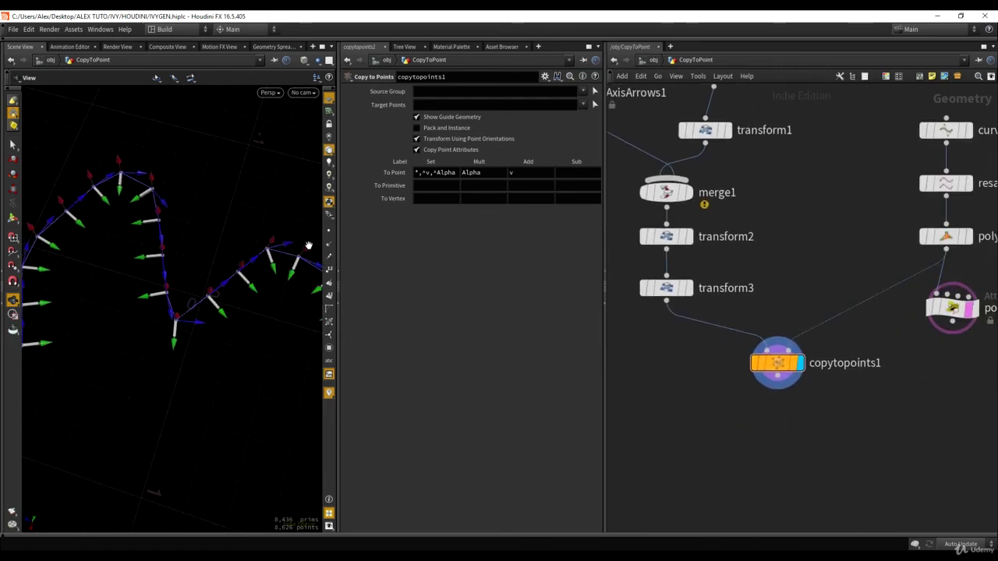
pyautogui.moveTo(663, 291)
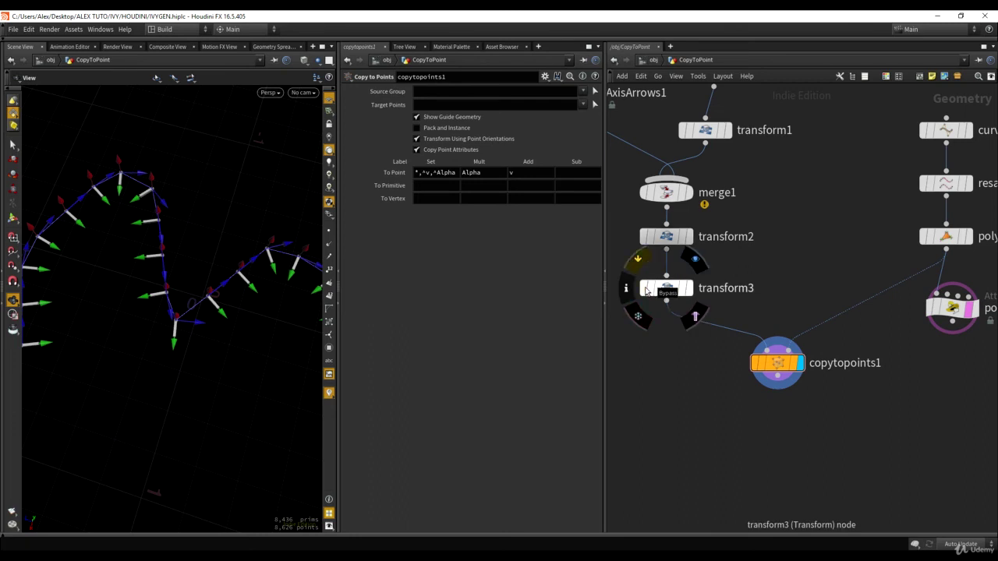
pyautogui.click(646, 290)
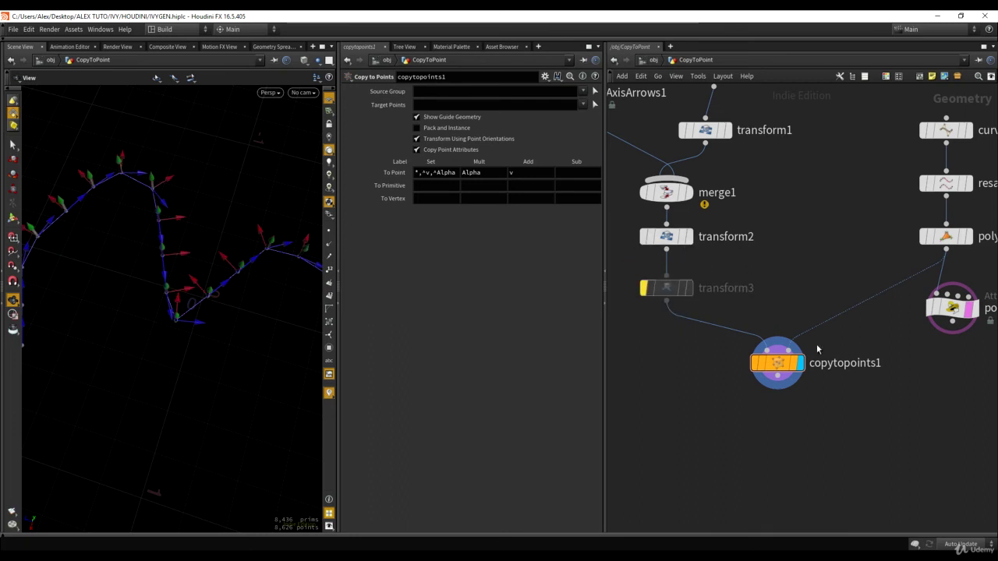
# - Wire pointwrangle1 into copytopoints1's second input and hide the up vector markers
pyautogui.moveTo(777, 365); pyautogui.dragTo(771, 391)
pyautogui.moveTo(940, 321); pyautogui.dragTo(913, 316)
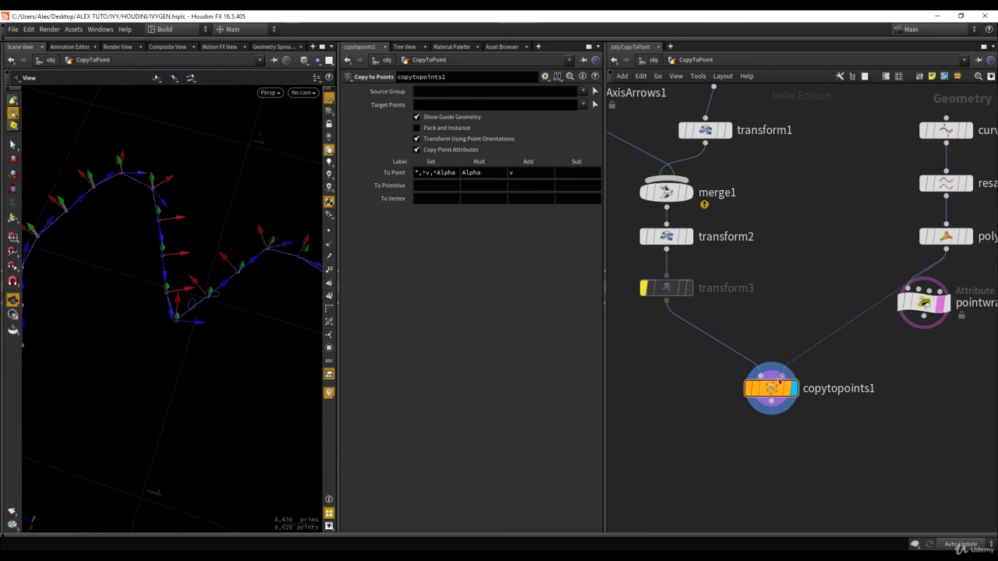
pyautogui.moveTo(783, 366); pyautogui.dragTo(914, 327)
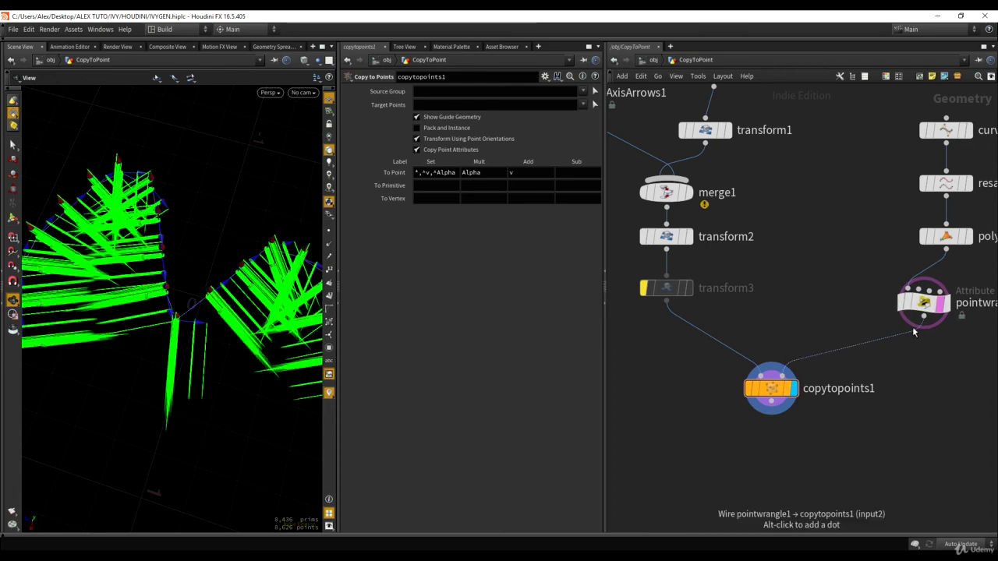
pyautogui.click(329, 393)
pyautogui.moveTo(224, 329); pyautogui.dragTo(205, 343)
pyautogui.moveTo(788, 201); pyautogui.dragTo(711, 203, button='middle')
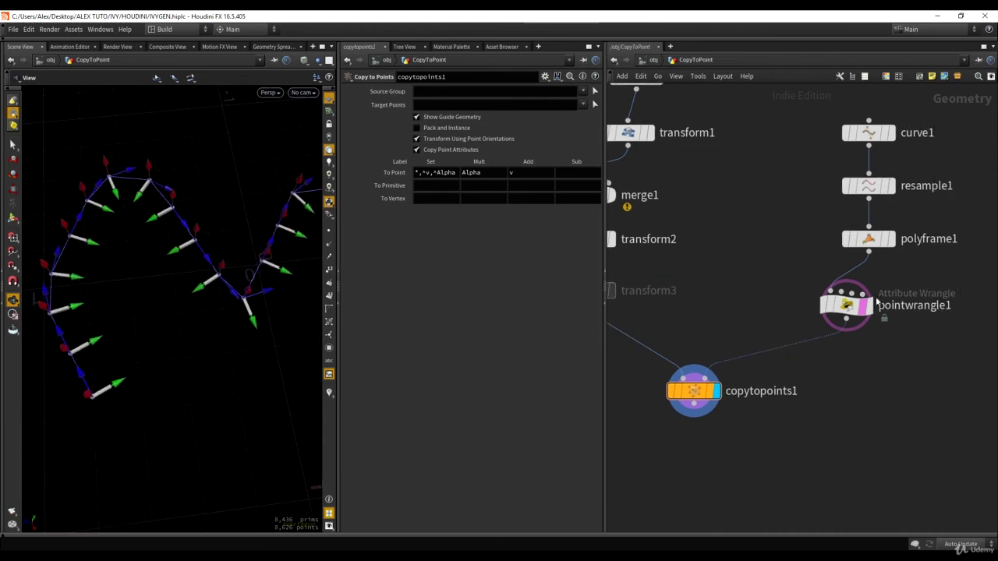
# - Compare pointwrangle1's normals and up vectors with the copied axes, and return the display to copytopoints1
pyautogui.click(865, 306)
pyautogui.click(860, 310)
pyautogui.click(331, 248)
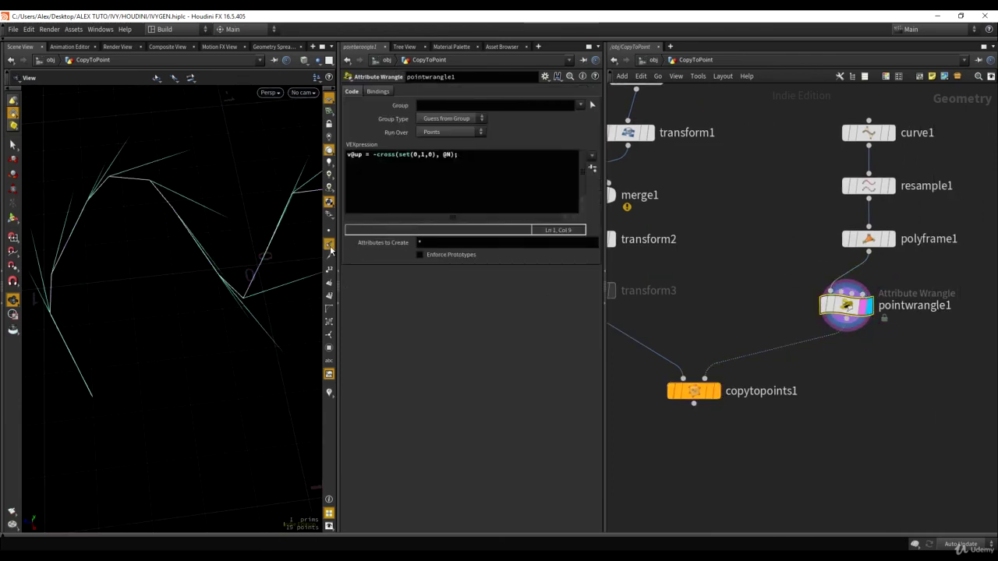
pyautogui.click(331, 248)
pyautogui.click(329, 394)
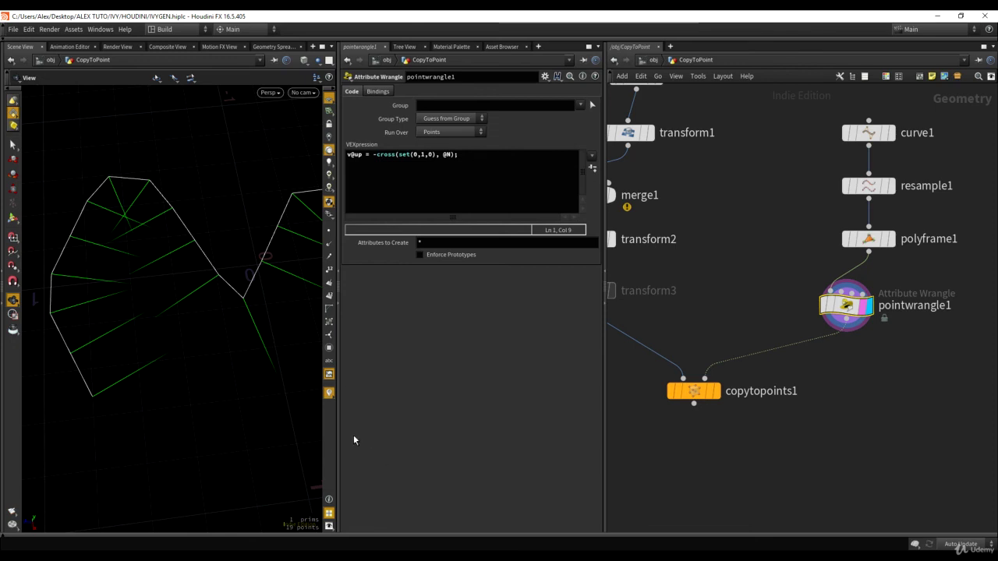
pyautogui.click(329, 392)
pyautogui.click(719, 394)
pyautogui.click(696, 393)
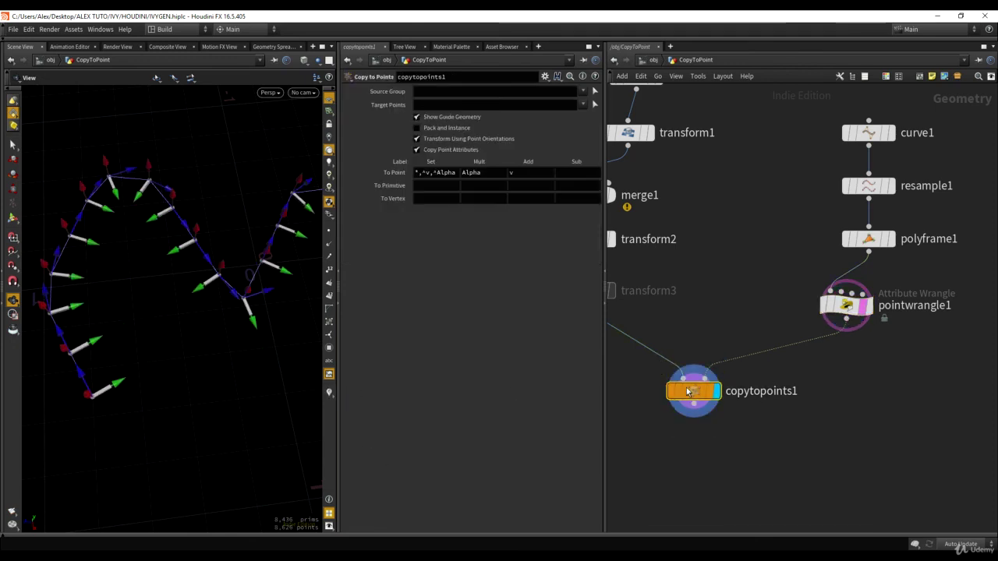
# - Delete transform3 from the network and select transform2
pyautogui.moveTo(257, 234); pyautogui.dragTo(270, 261, button='middle')
pyautogui.moveTo(685, 274); pyautogui.dragTo(802, 289, button='middle')
pyautogui.scroll(2, 802, 290)
pyautogui.click(698, 309)
pyautogui.press('Delete')
pyautogui.click(697, 247)
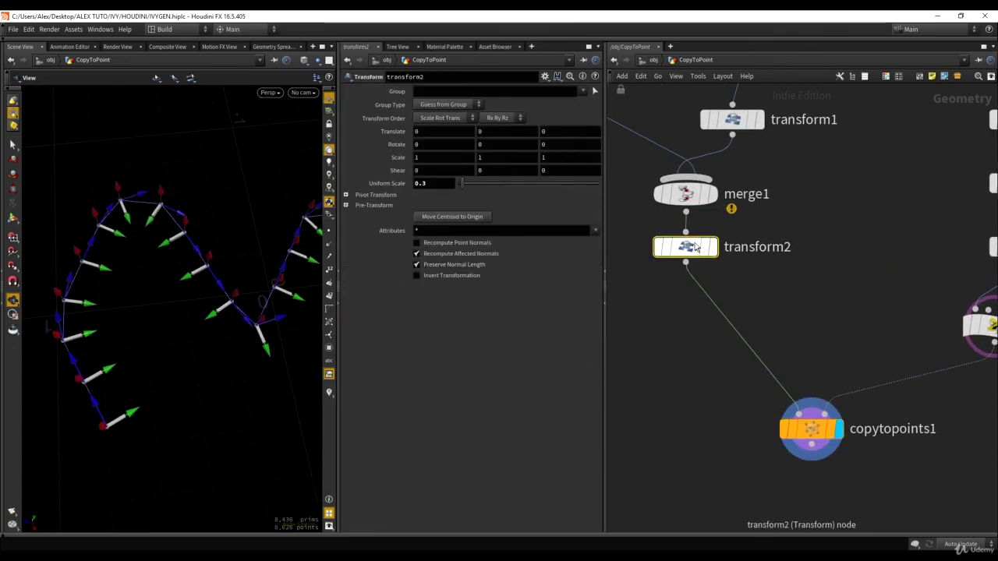
# - Move the AxisArrows1, box1, transform1, merge1 and transform2 branch away from the curve nodes and reconnect transform2 to copytopoints1's first input
pyautogui.moveTo(666, 212); pyautogui.dragTo(693, 245, button='middle')
pyautogui.moveTo(732, 280); pyautogui.dragTo(772, 281, button='middle')
pyautogui.scroll(-4, 748, 278)
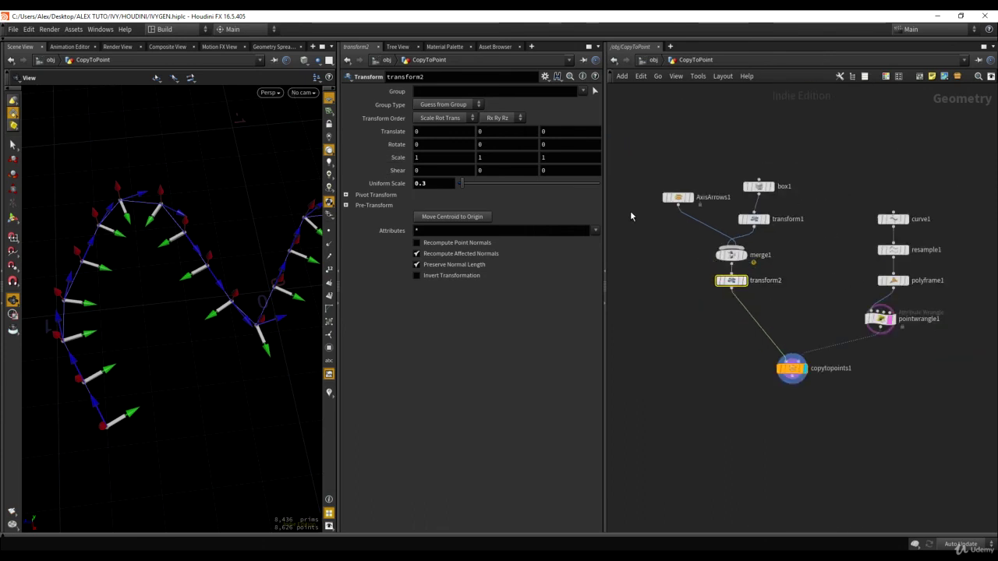
pyautogui.moveTo(650, 172); pyautogui.dragTo(794, 305)
pyautogui.moveTo(732, 283); pyautogui.dragTo(668, 292)
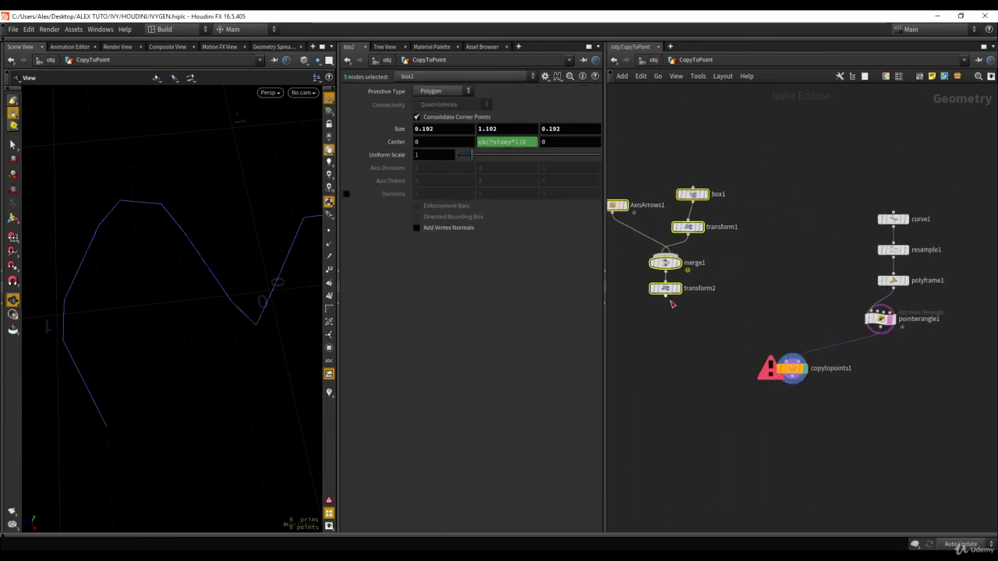
pyautogui.click(666, 298)
pyautogui.press('Escape')
pyautogui.click(654, 303)
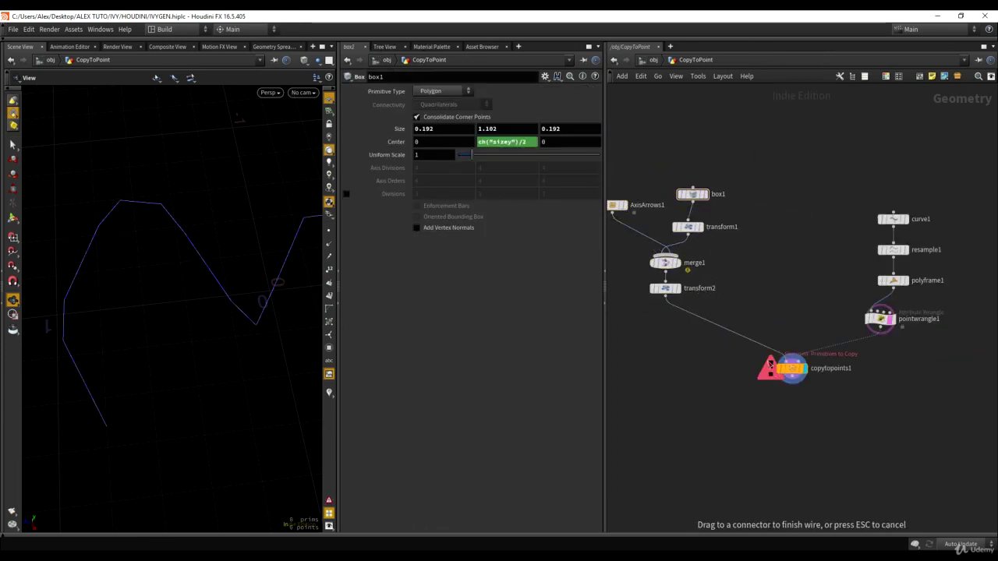
pyautogui.click(784, 357)
# - Move the curve1, resample1, polyframe1 and pointwrangle1 branch higher in the network
pyautogui.moveTo(850, 144); pyautogui.dragTo(974, 386)
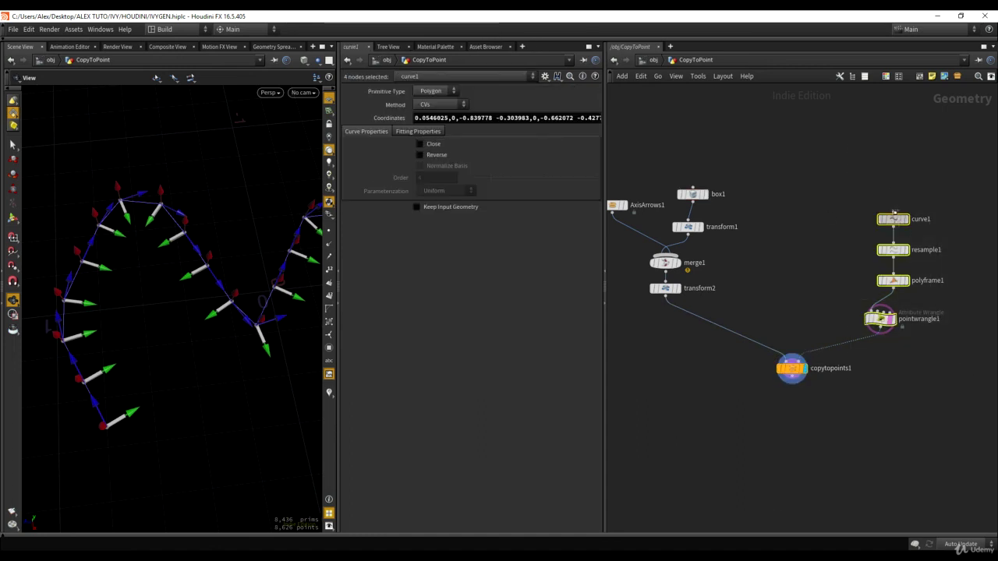
pyautogui.moveTo(907, 246); pyautogui.dragTo(899, 215)
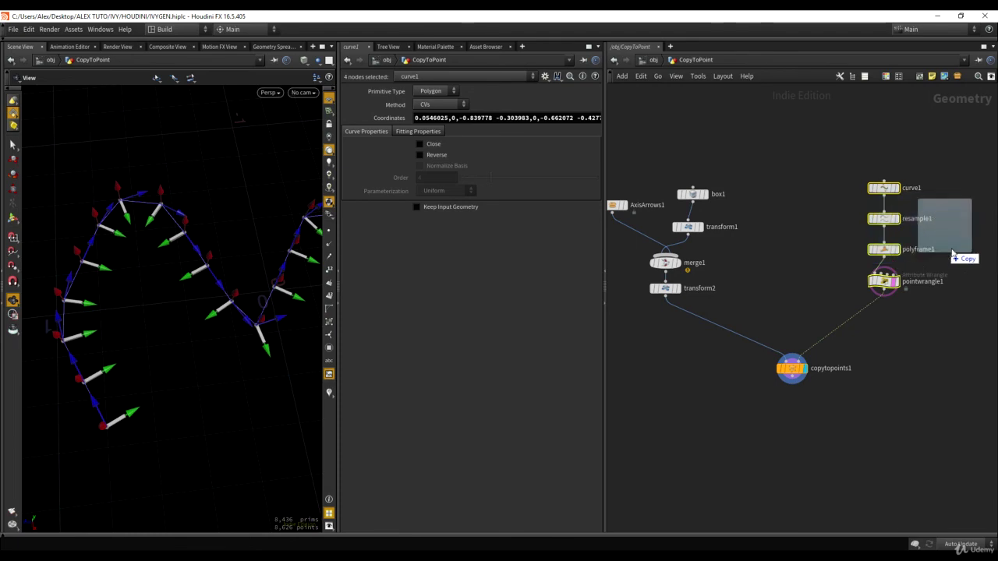
pyautogui.moveTo(666, 224); pyautogui.dragTo(678, 206, button='middle')
pyautogui.moveTo(286, 263); pyautogui.dragTo(319, 236)
# - Insert a new Transform node between transform2 and copytopoints1
pyautogui.moveTo(675, 321); pyautogui.dragTo(751, 319, button='middle')
pyautogui.press('Tab')
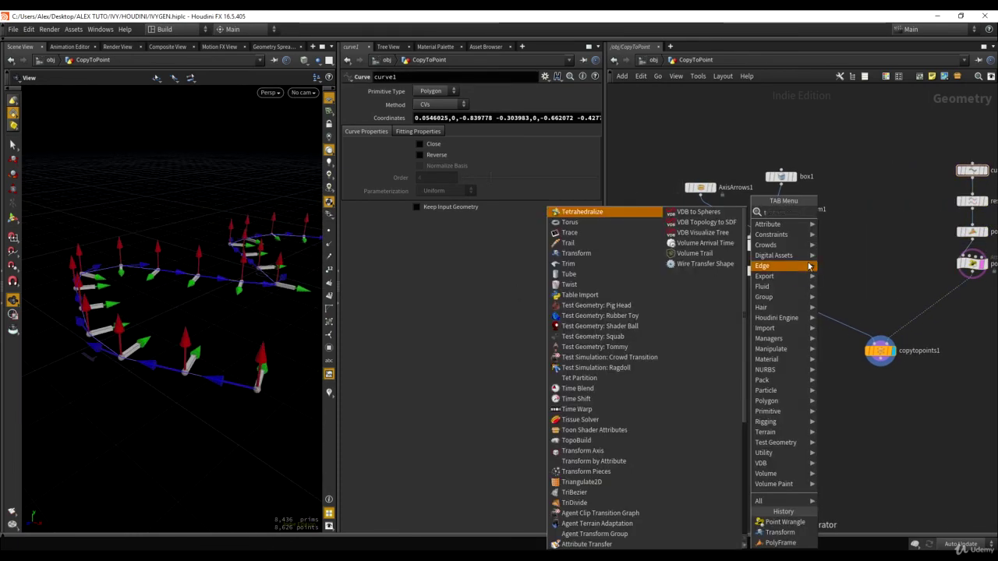
pyautogui.write('tra')
pyautogui.click(845, 232)
pyautogui.click(740, 299)
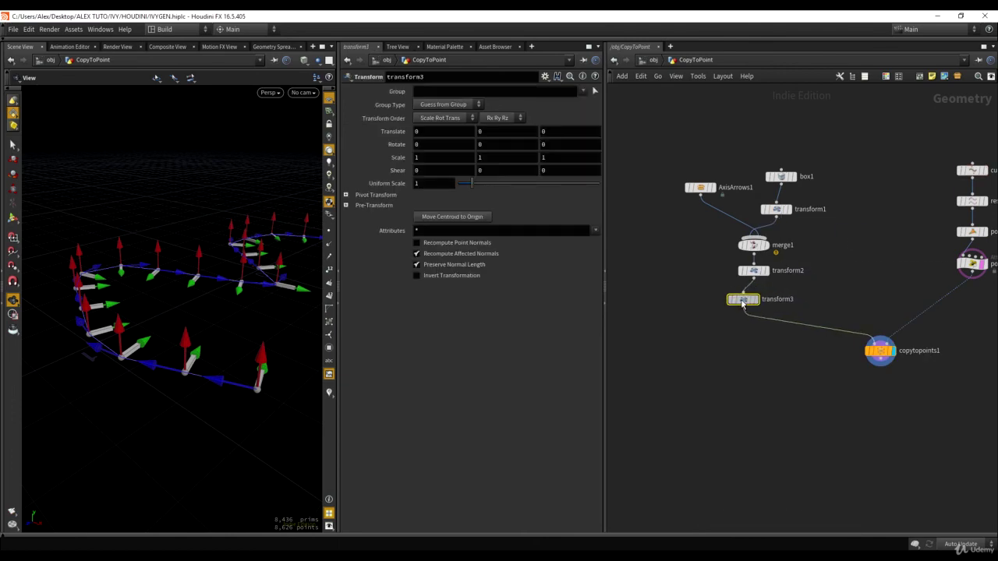
# - Set transform3's Y rotation to 12 and examine the copied axes up close
pyautogui.keyDown('alt'); pyautogui.moveTo(235, 236); pyautogui.dragTo(159, 291); pyautogui.keyUp('alt')
pyautogui.moveTo(494, 146); pyautogui.dragTo(470, 152, button='middle')
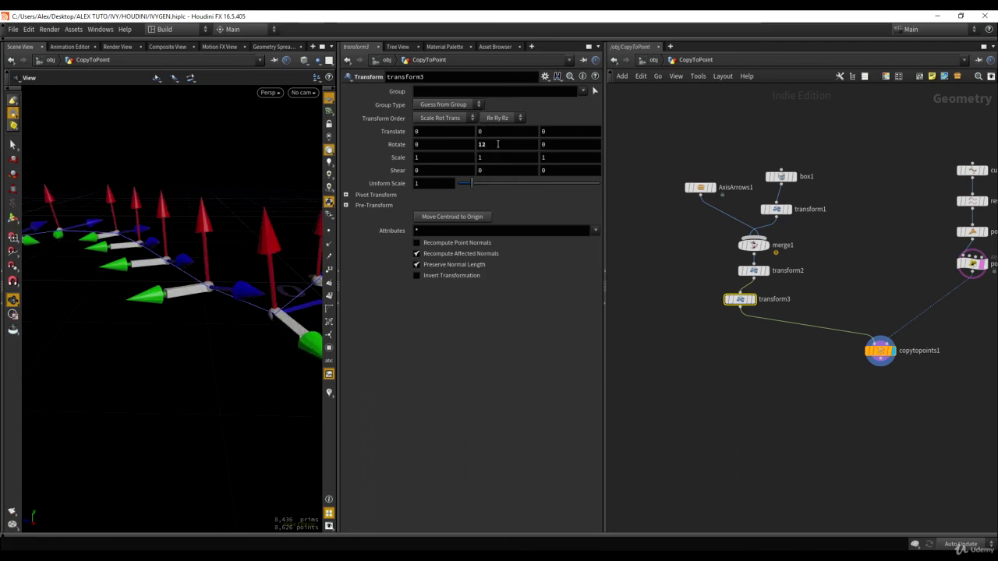
pyautogui.middleClick(482, 132)
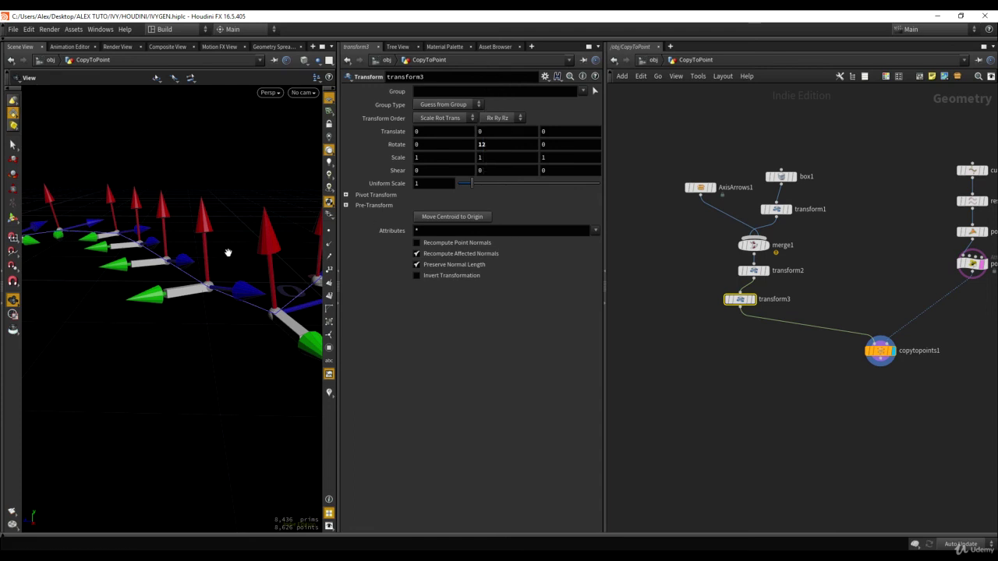
pyautogui.moveTo(276, 242); pyautogui.dragTo(180, 232)
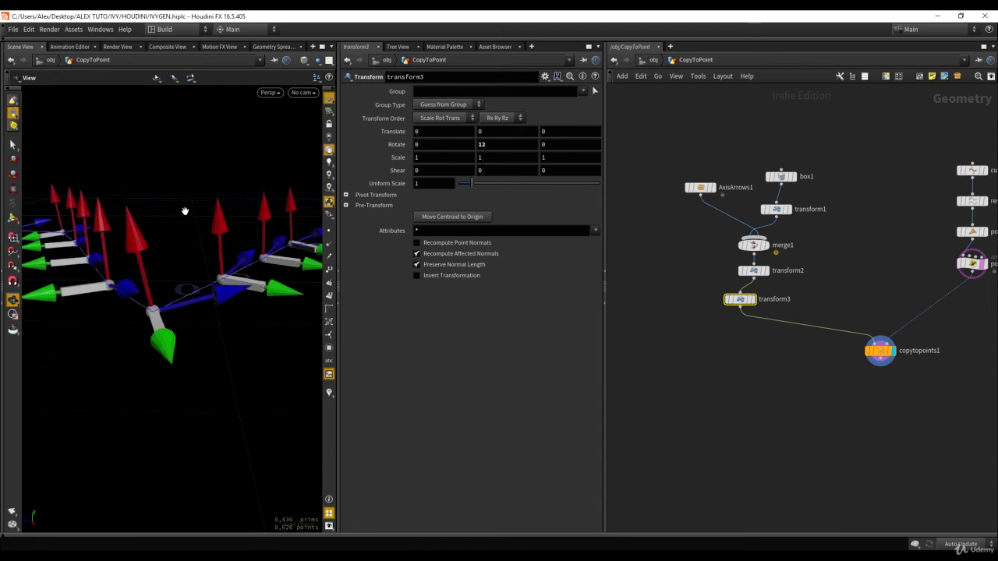
pyautogui.scroll(2, 249, 275)
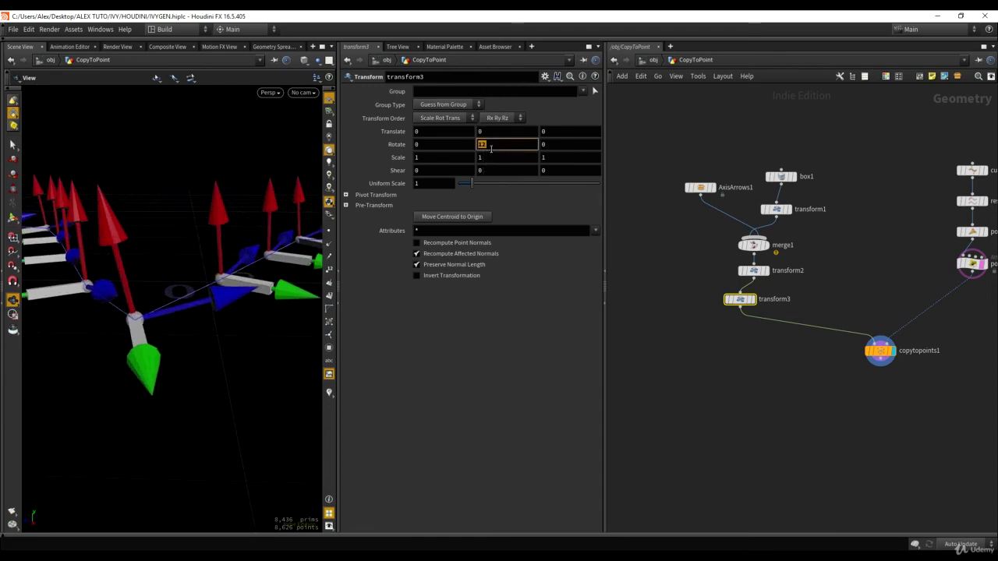
# - Undo transform3's last Y rotation change and, after a trial rotation about X, reset its X rotation to 0
pyautogui.hotkey('ctrl', 'z')
pyautogui.moveTo(137, 288); pyautogui.dragTo(165, 290)
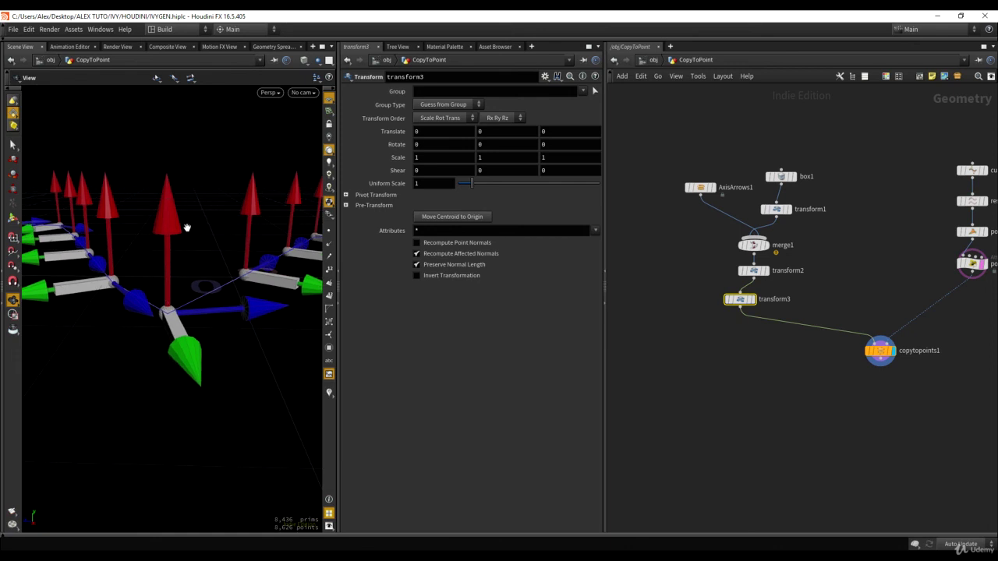
pyautogui.moveTo(441, 129); pyautogui.dragTo(475, 92, button='middle')
pyautogui.click(442, 144)
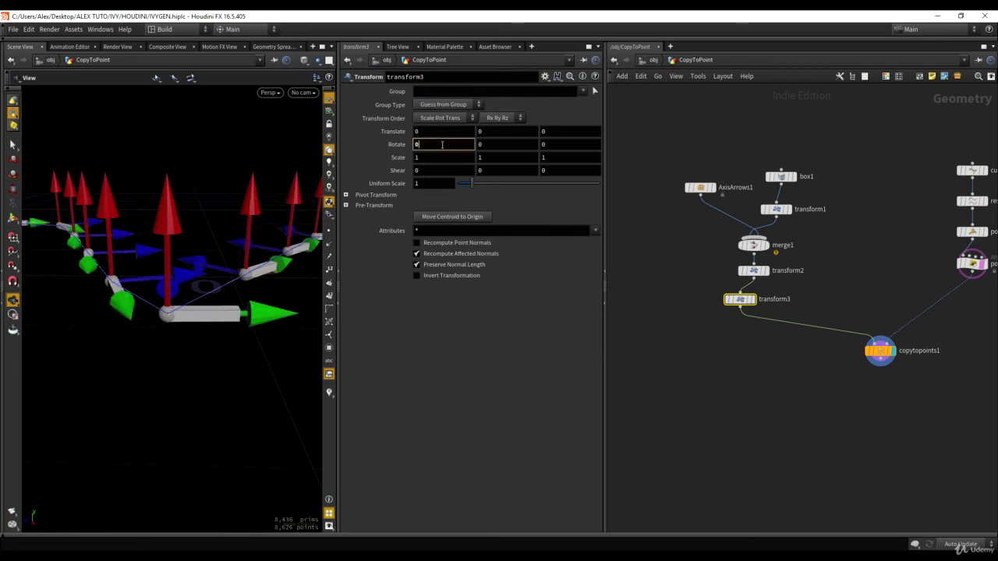
pyautogui.write('0')
pyautogui.press('Return')
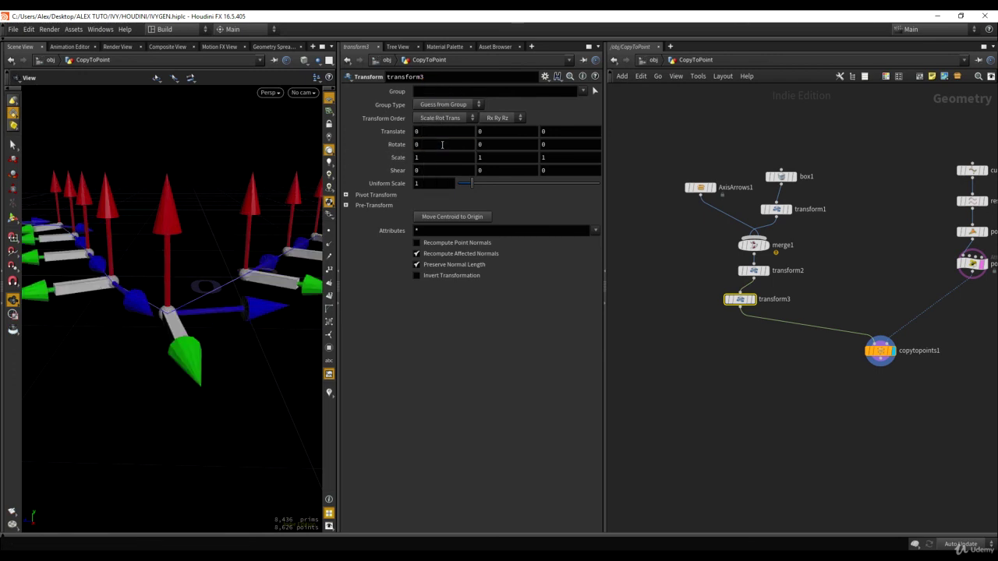
# - Examine the axis copies along the whole curve, and move pointwrangle1 slightly lower below polyframe1
pyautogui.click(700, 187)
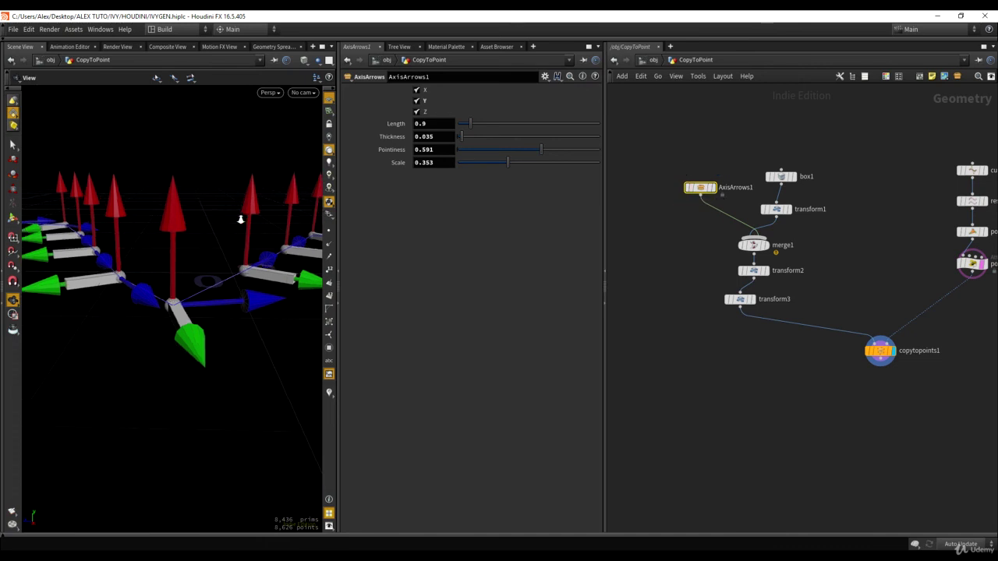
pyautogui.moveTo(241, 216); pyautogui.dragTo(226, 286)
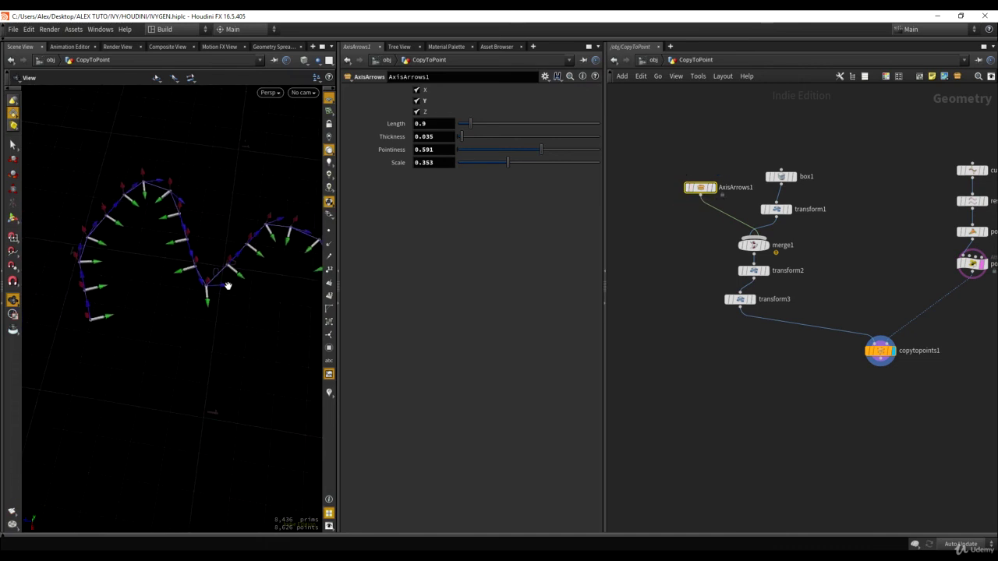
pyautogui.moveTo(760, 340); pyautogui.dragTo(655, 343, button='middle')
pyautogui.scroll(4, 891, 321)
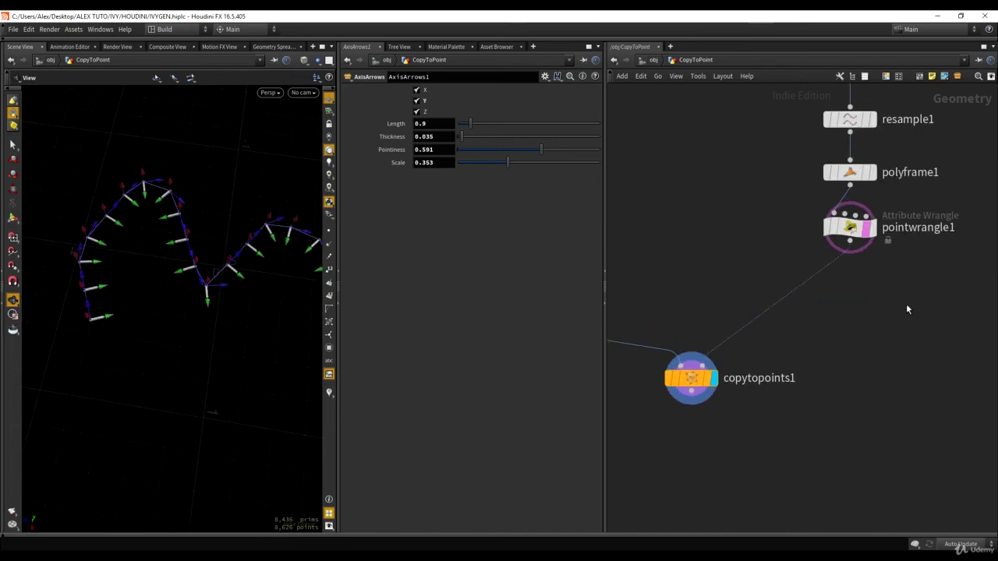
pyautogui.moveTo(906, 303); pyautogui.dragTo(795, 209)
pyautogui.moveTo(871, 228); pyautogui.dragTo(871, 248)
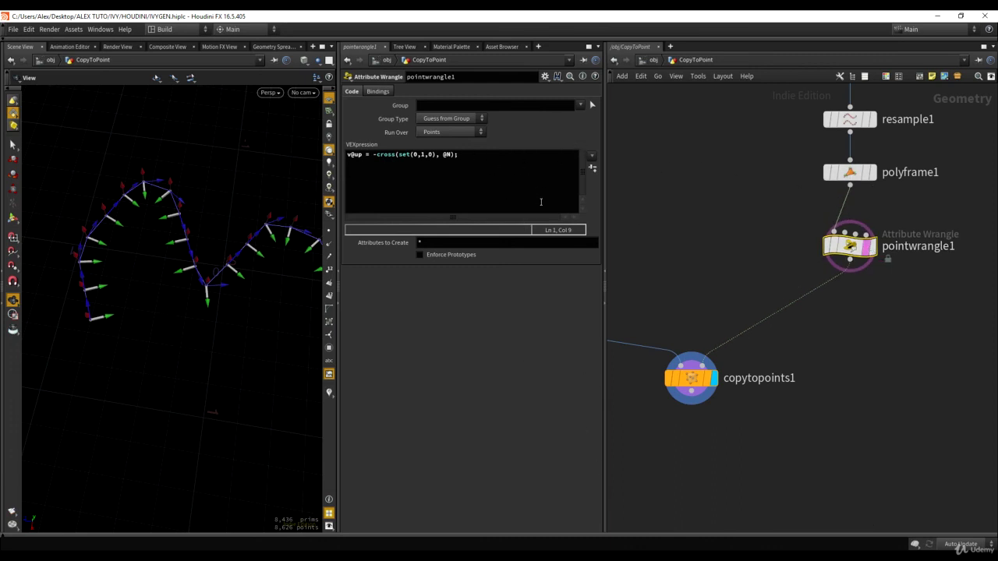
# - Display pointwrangle1's output with point normals and the up-vector visualizer turned on, and examine the vectors along the curve
pyautogui.click(329, 244)
pyautogui.click(329, 256)
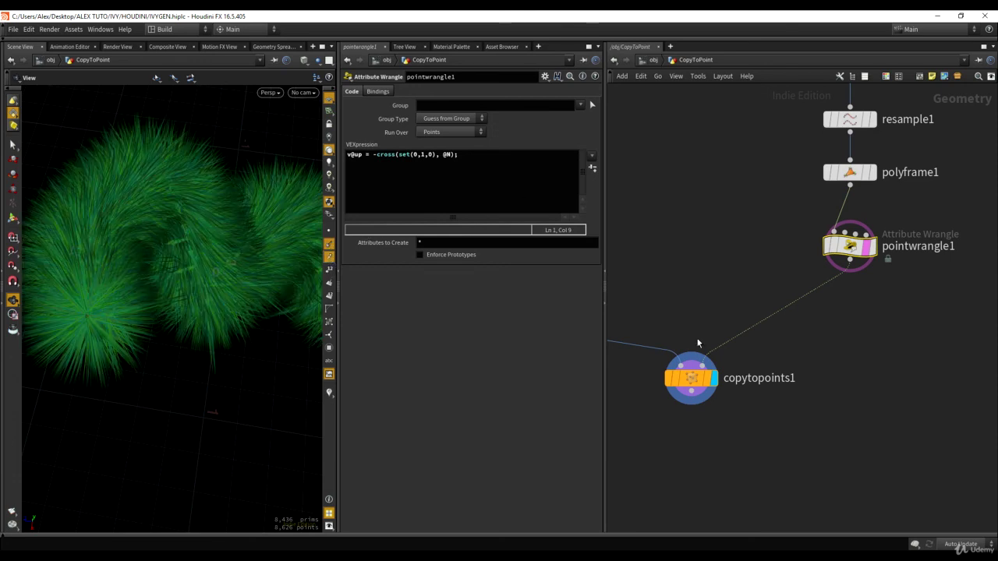
pyautogui.click(870, 247)
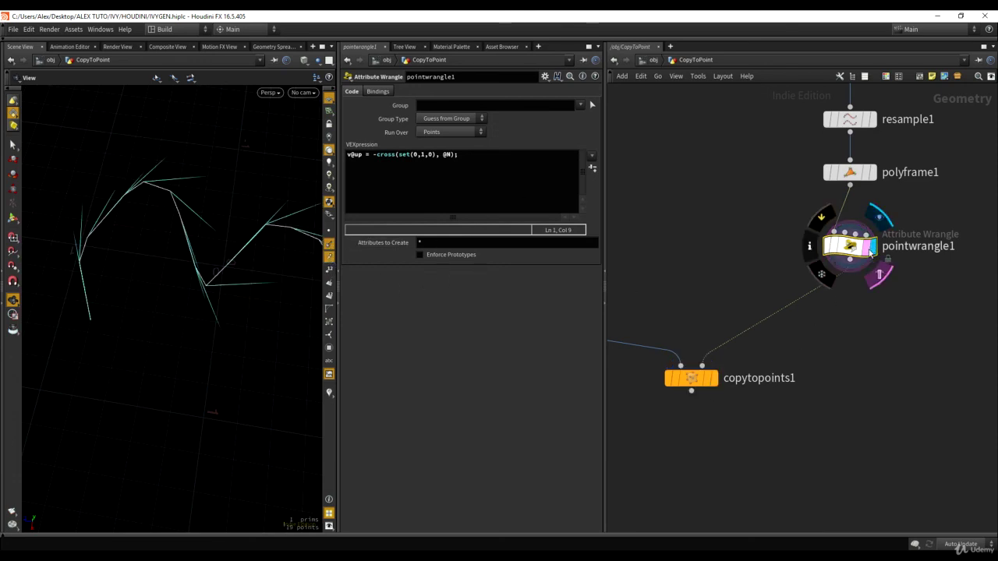
pyautogui.moveTo(271, 236); pyautogui.dragTo(281, 327)
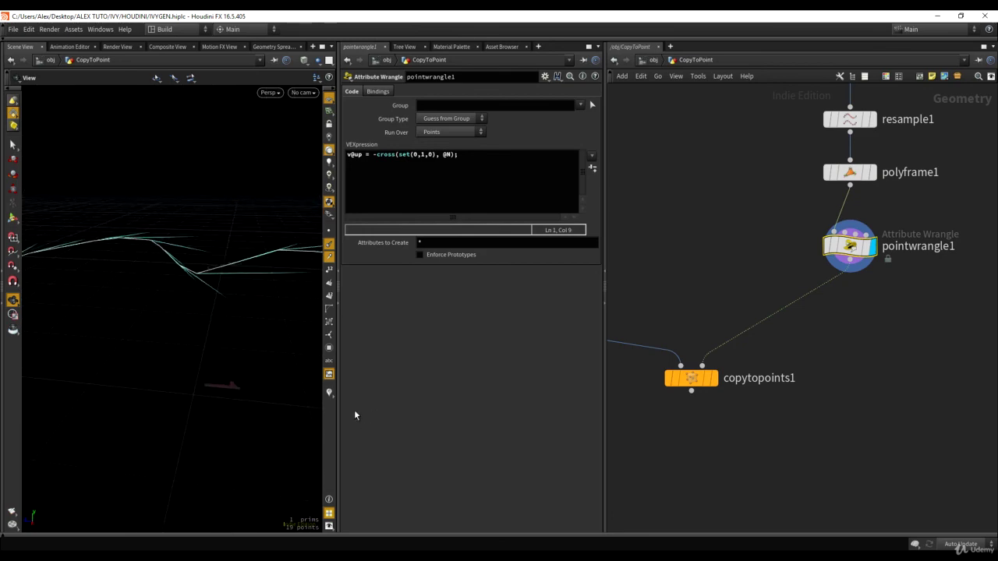
pyautogui.moveTo(318, 380); pyautogui.dragTo(232, 427)
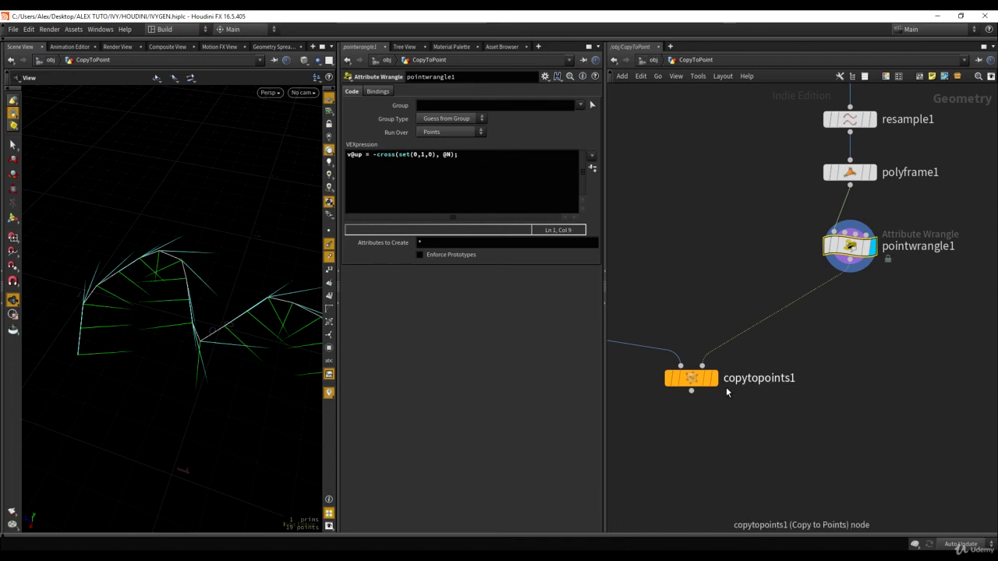
# - Select all nodes in the CopyToPoint network, from AxisArrows1 and curve1 down to copytopoints1
pyautogui.moveTo(686, 381)
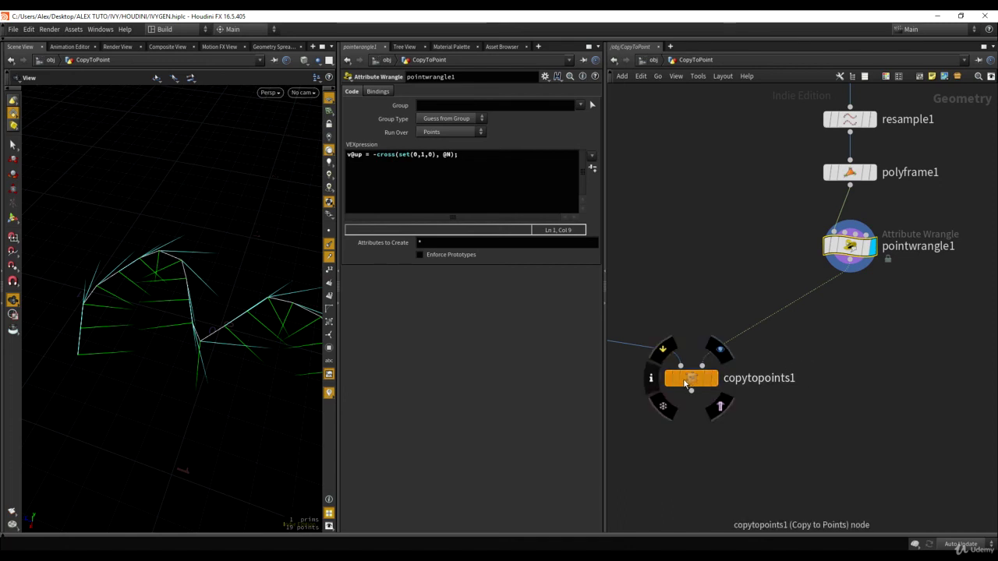
pyautogui.scroll(-3, 918, 439)
pyautogui.moveTo(925, 423); pyautogui.dragTo(575, 195)
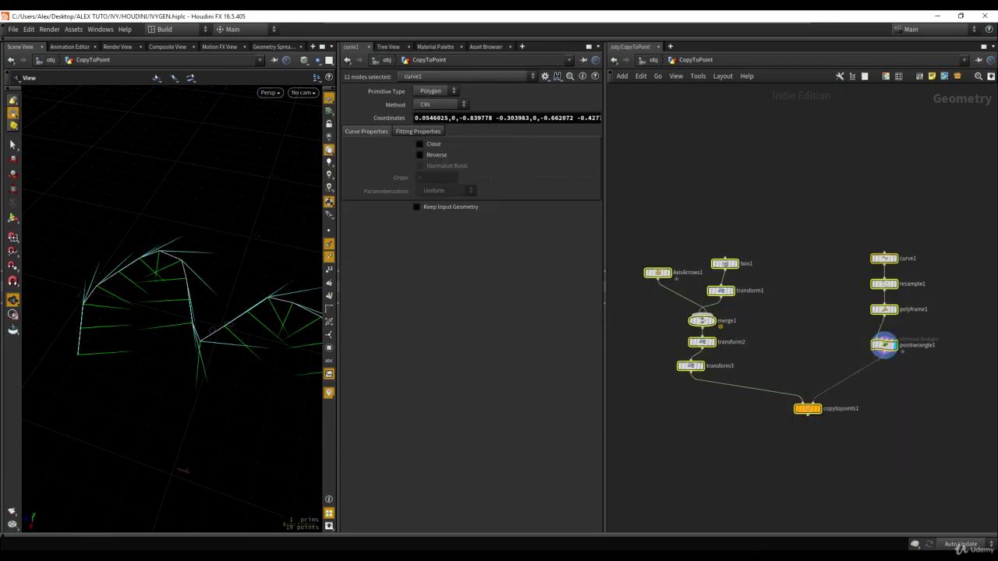